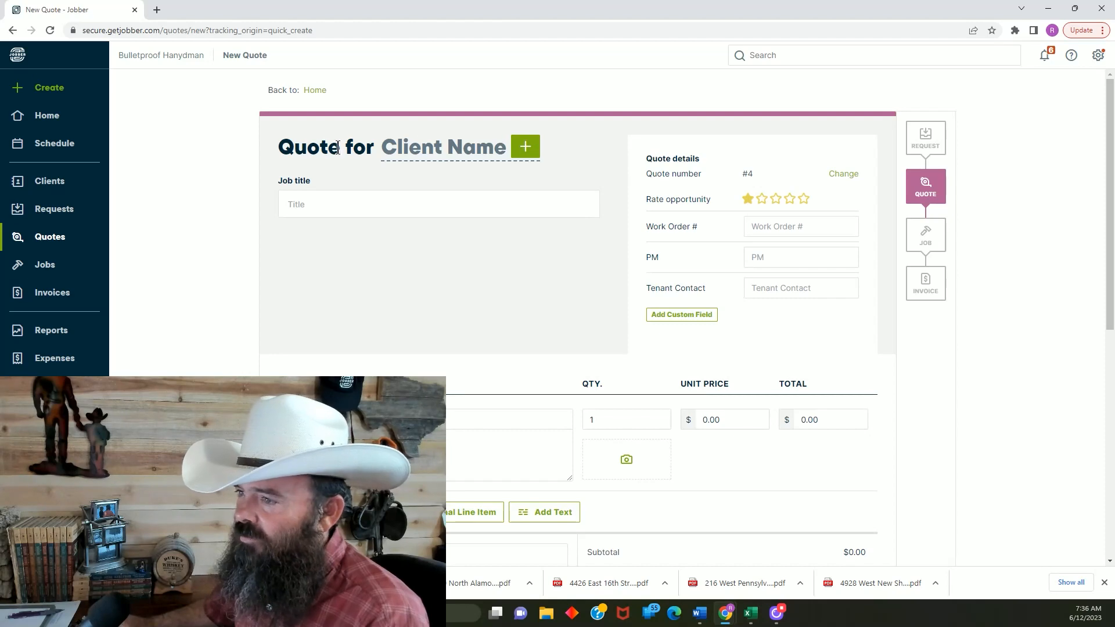
Select Fancy Nancy Realty And Management LLC as the client for the new quote
click(526, 149)
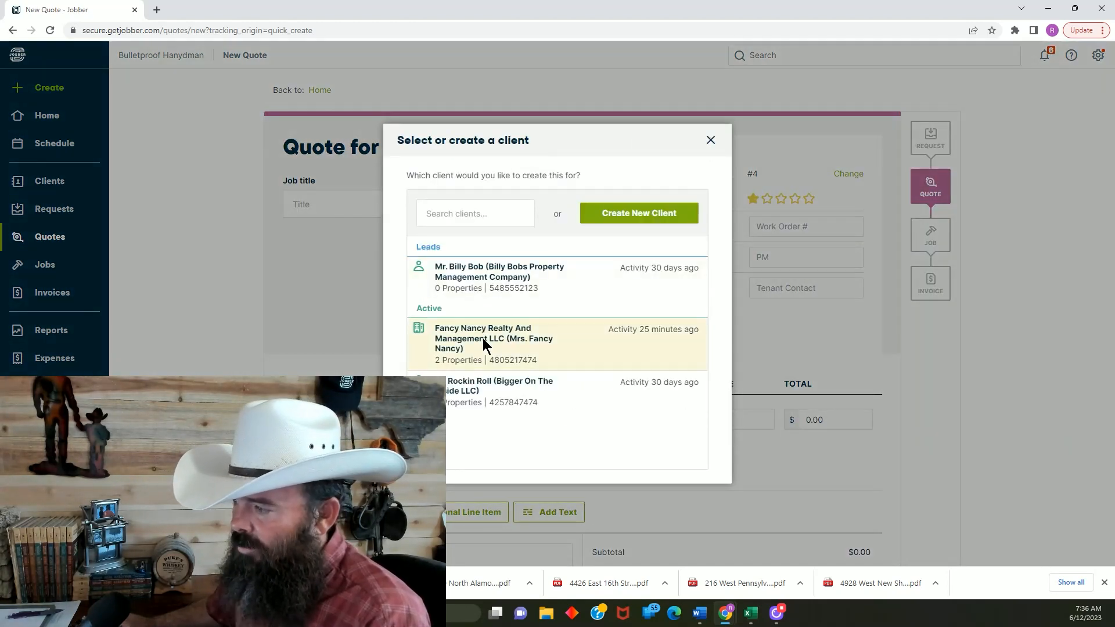
click(482, 338)
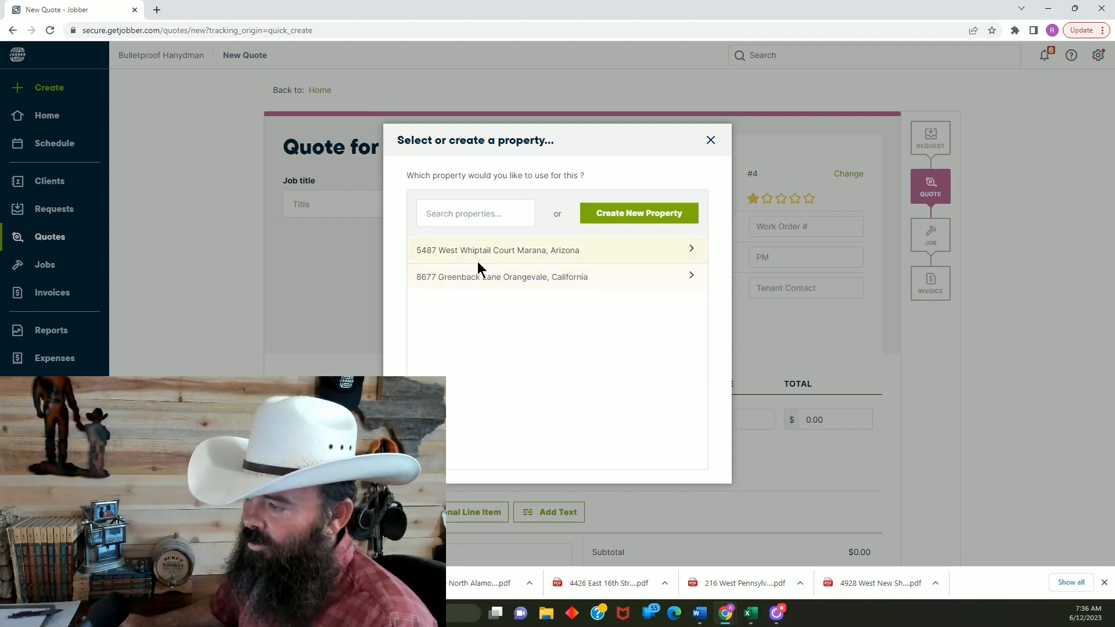
Search the client's existing properties by street number and clear the search
click(484, 214)
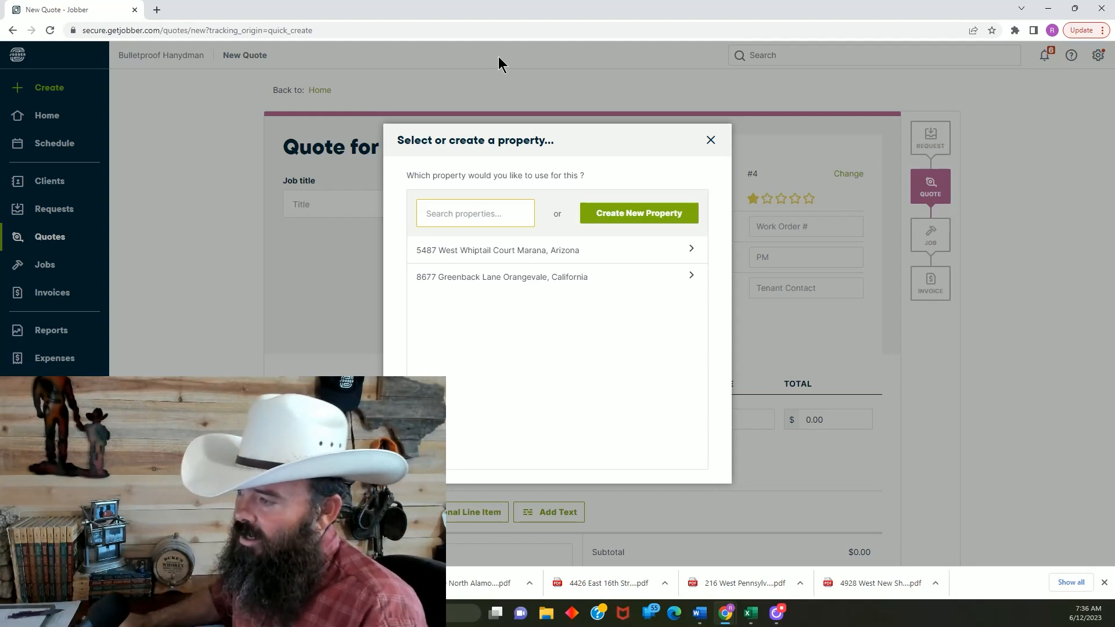
text(54)
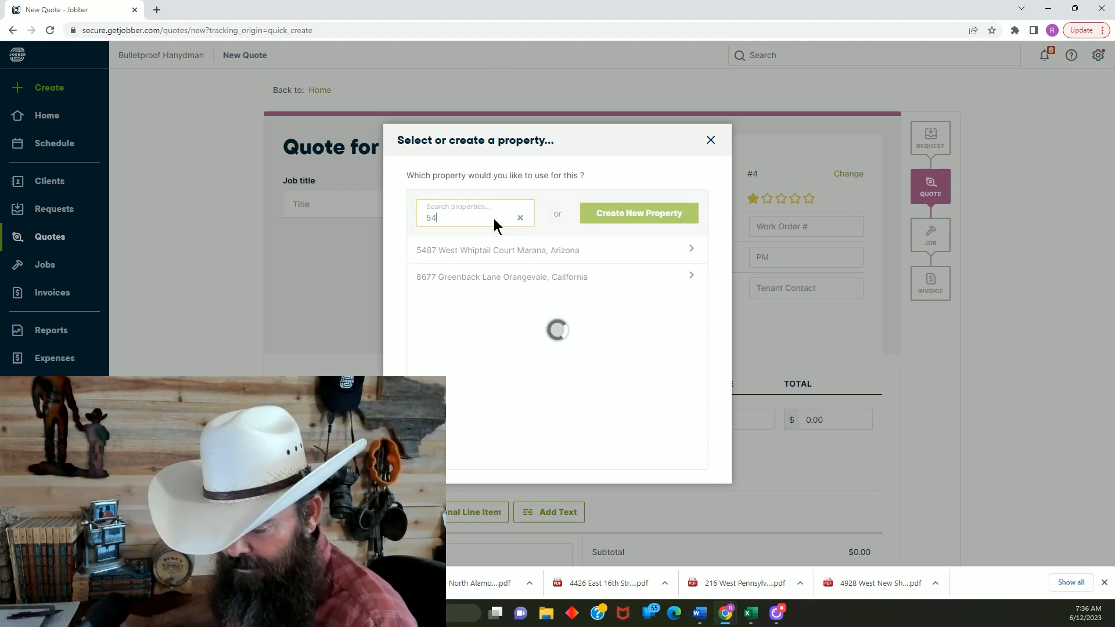
text(87)
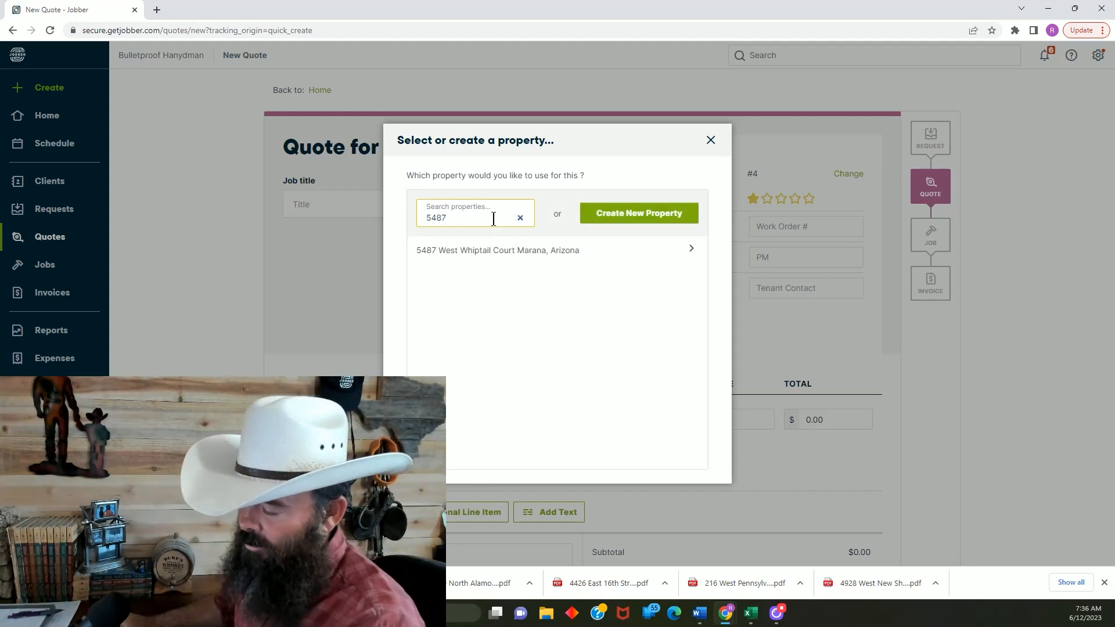
key(BackSpace)
key(BackSpace)
key(BackSpace)
key(BackSpace)
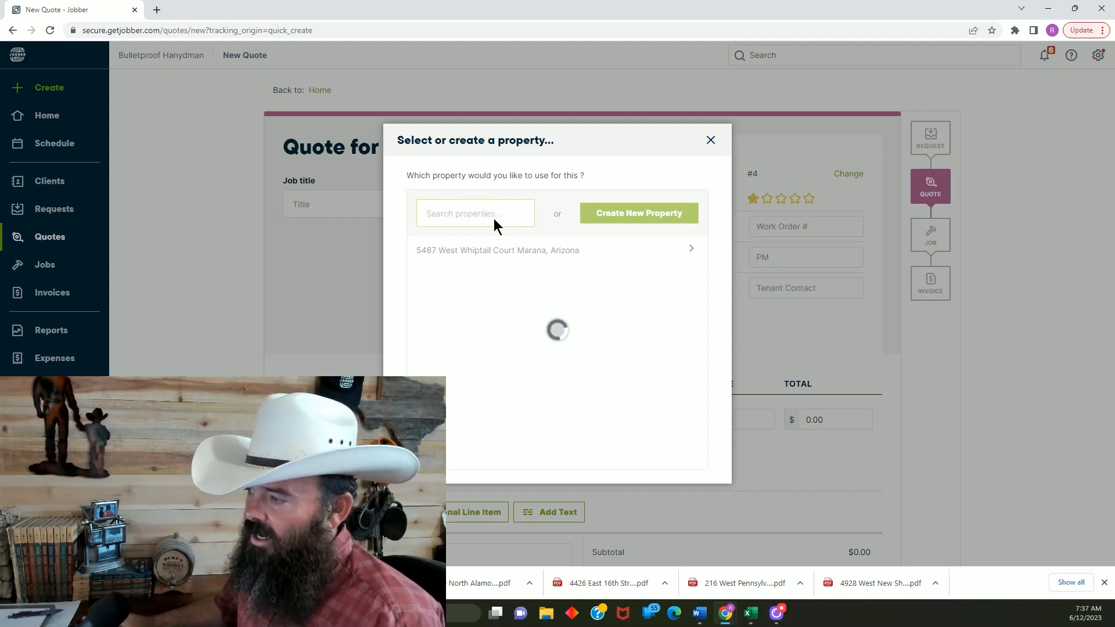
Create a new property for the client, filling in its full address from a suggested street address match
click(635, 214)
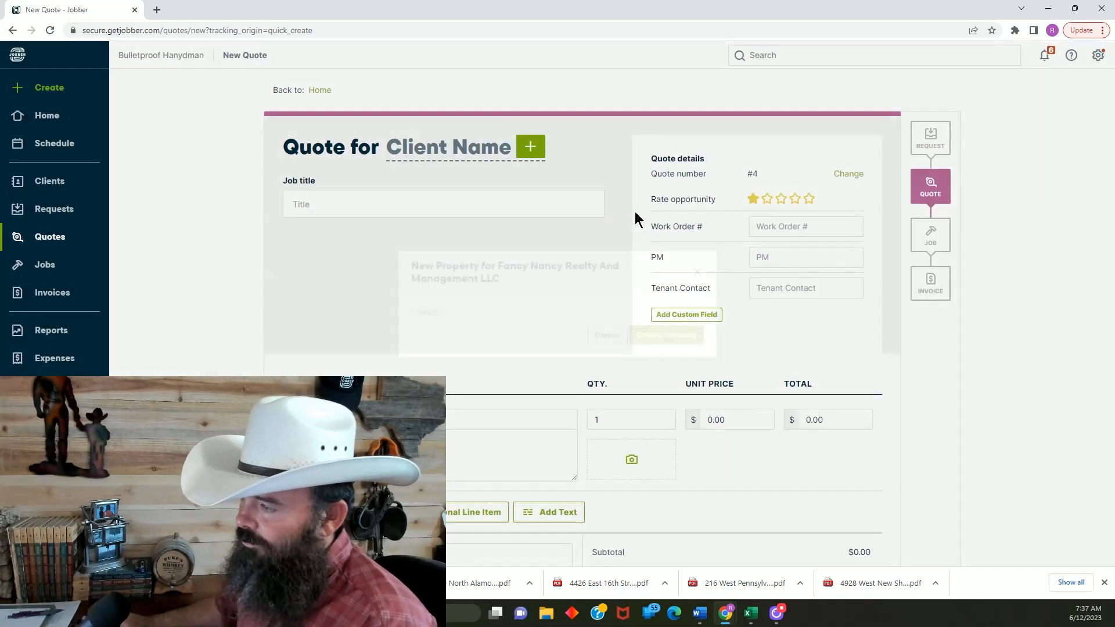
click(519, 269)
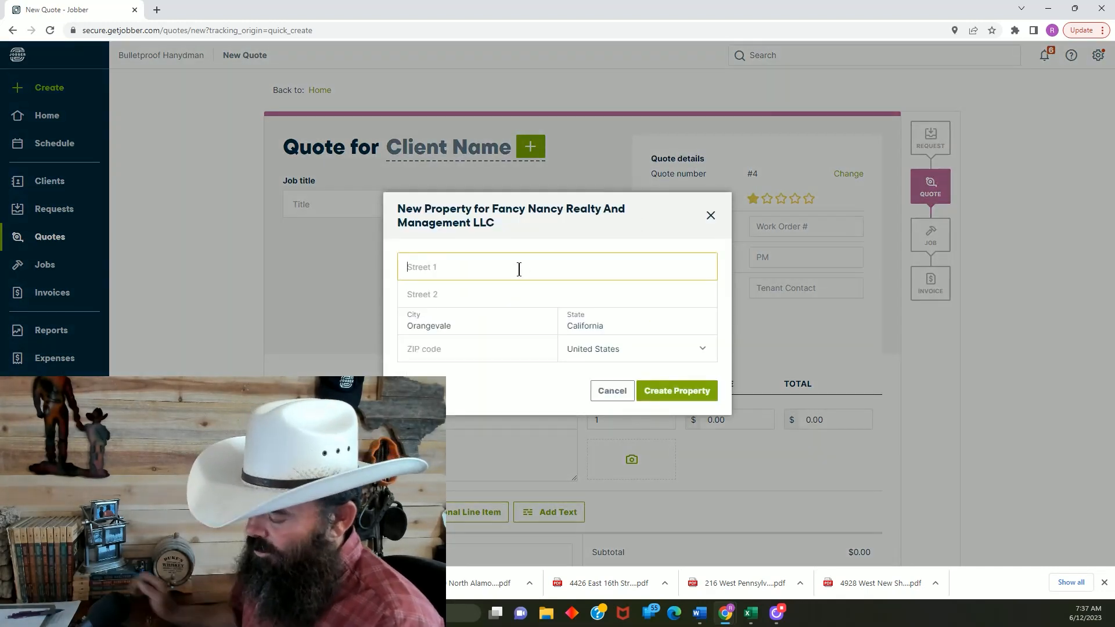
text(6487)
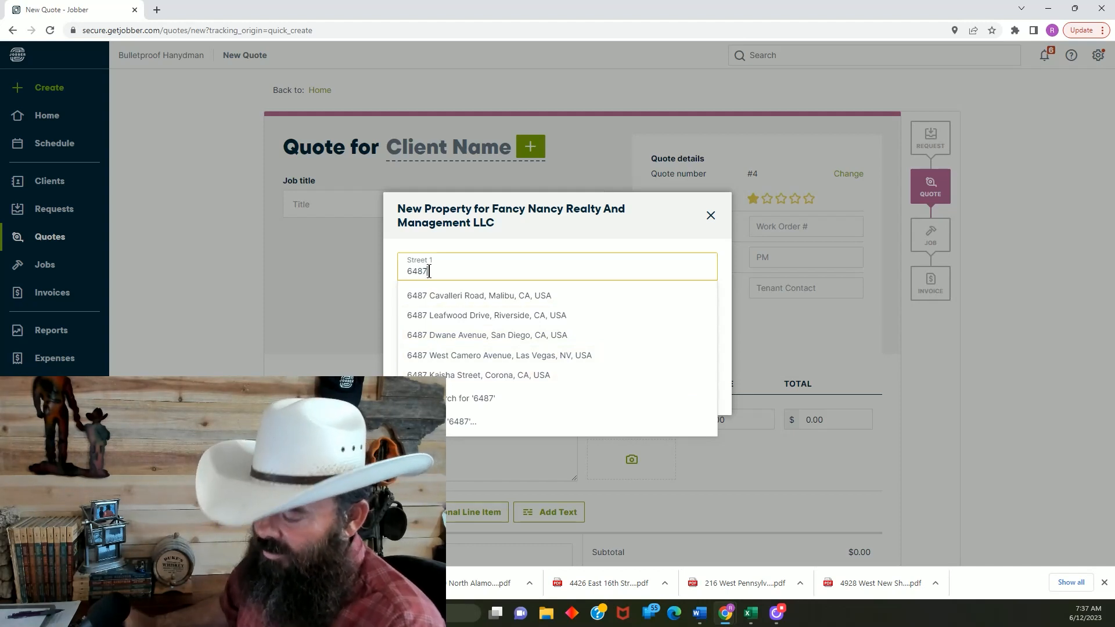
text(N)
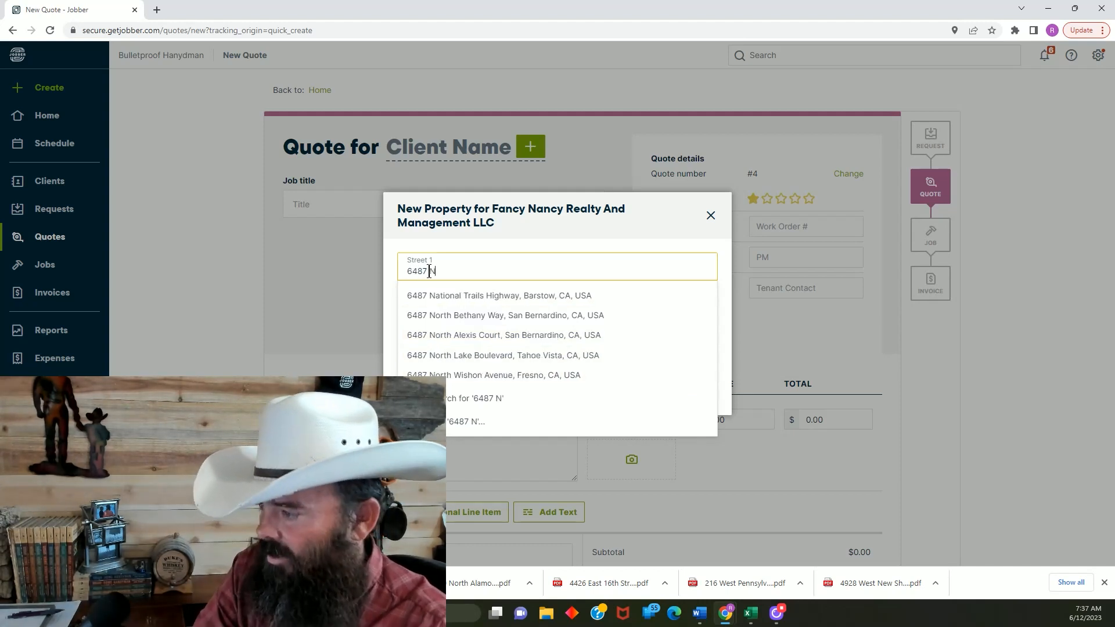
text(.)
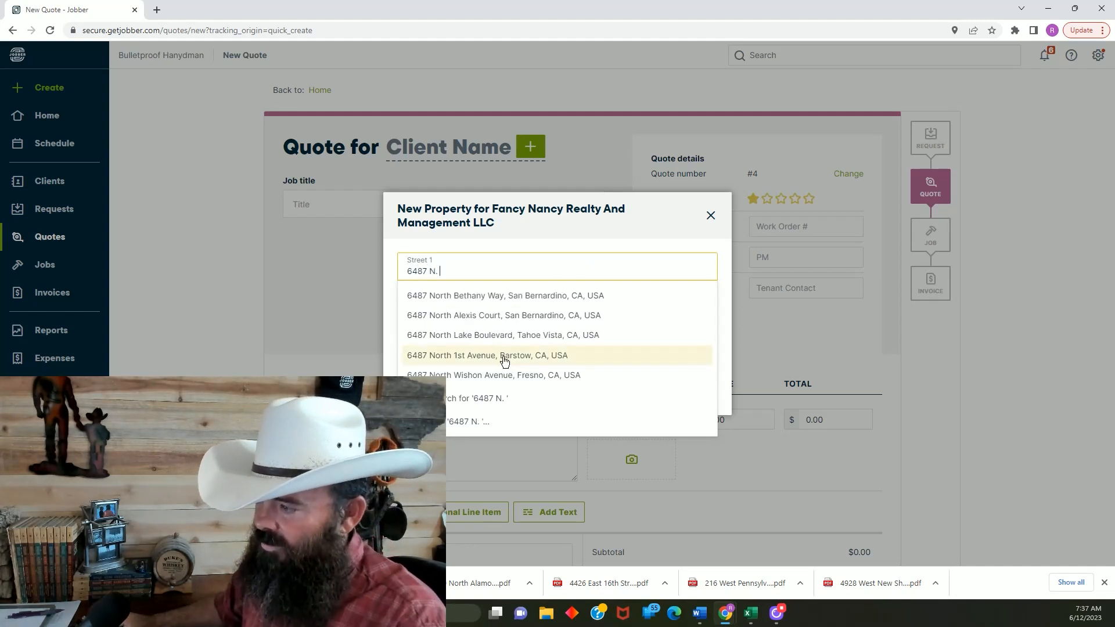
click(510, 324)
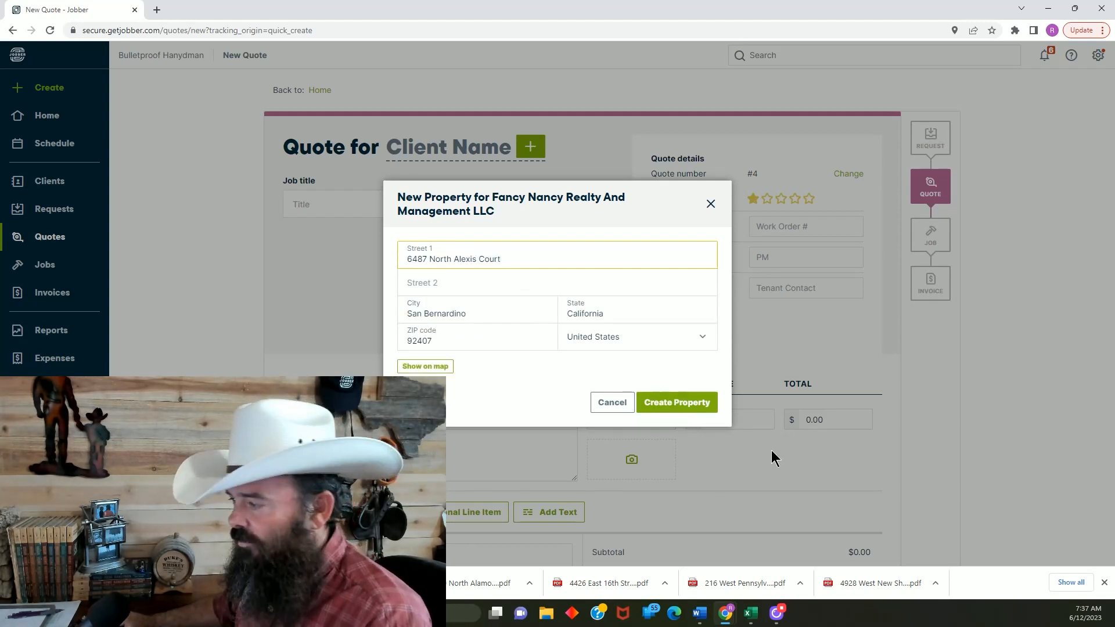
click(684, 410)
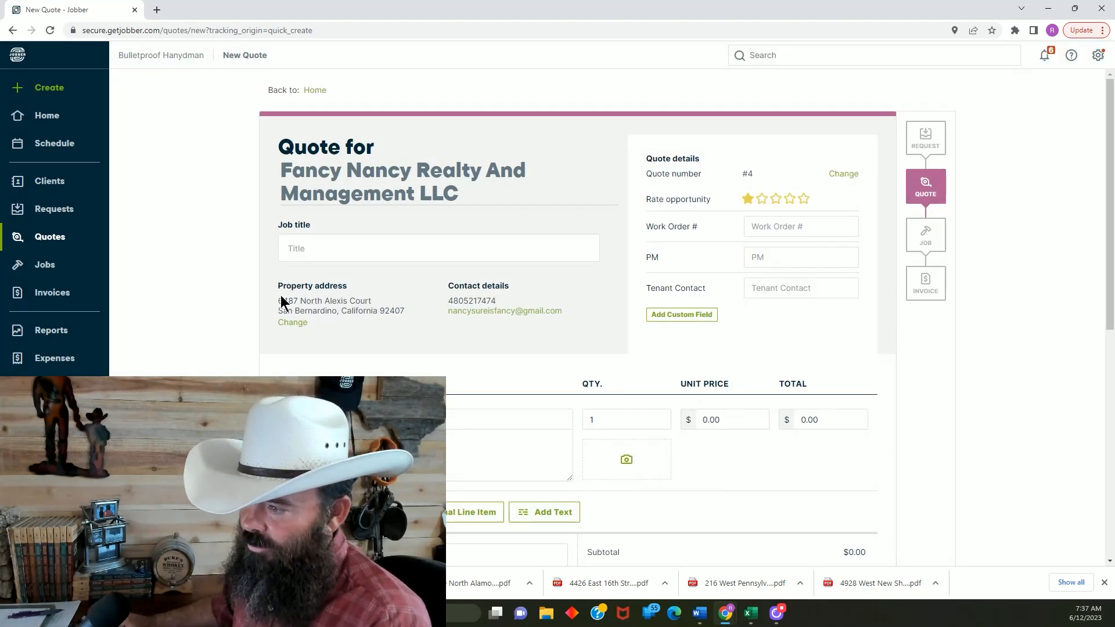
Set the job title to the property's street address copied from the quote, followed by "Itemized Estimate"
drag(278, 301, 370, 301)
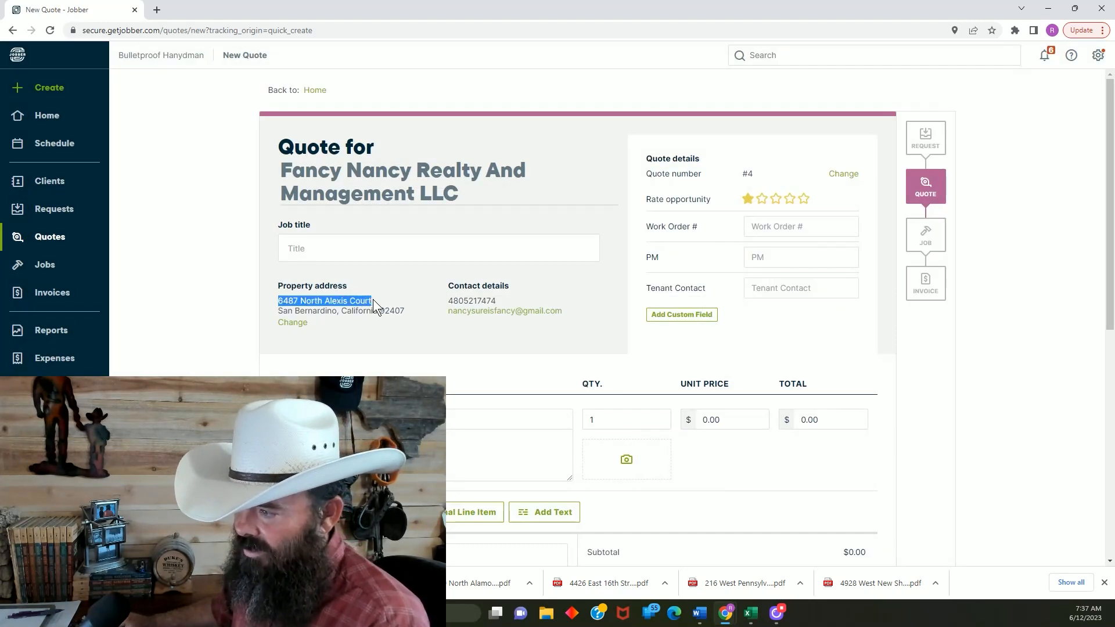
right_click(362, 303)
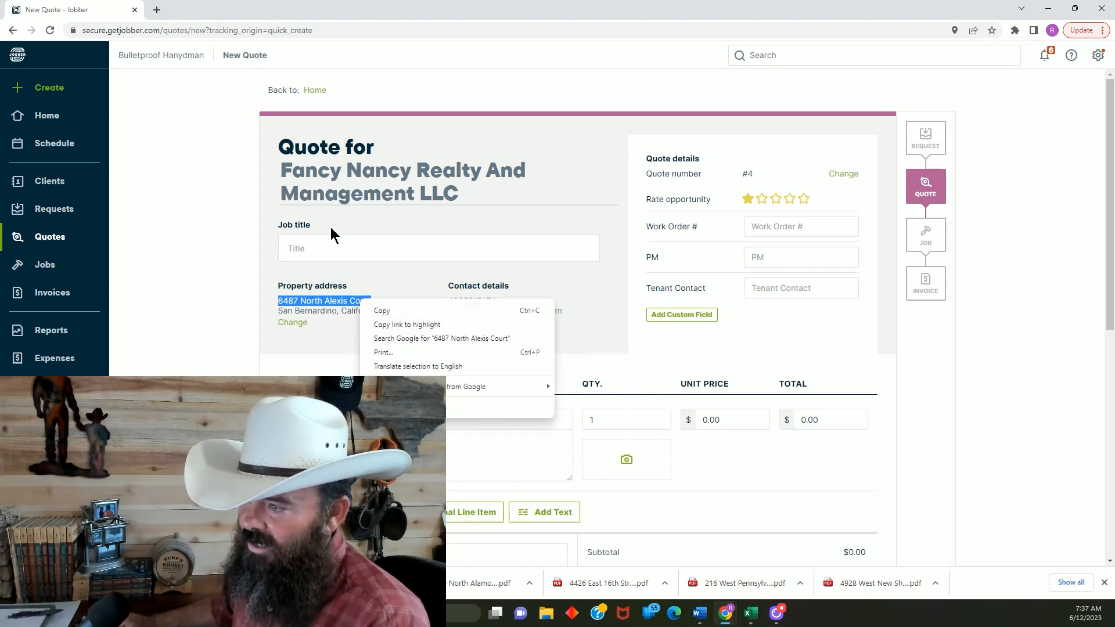
click(386, 311)
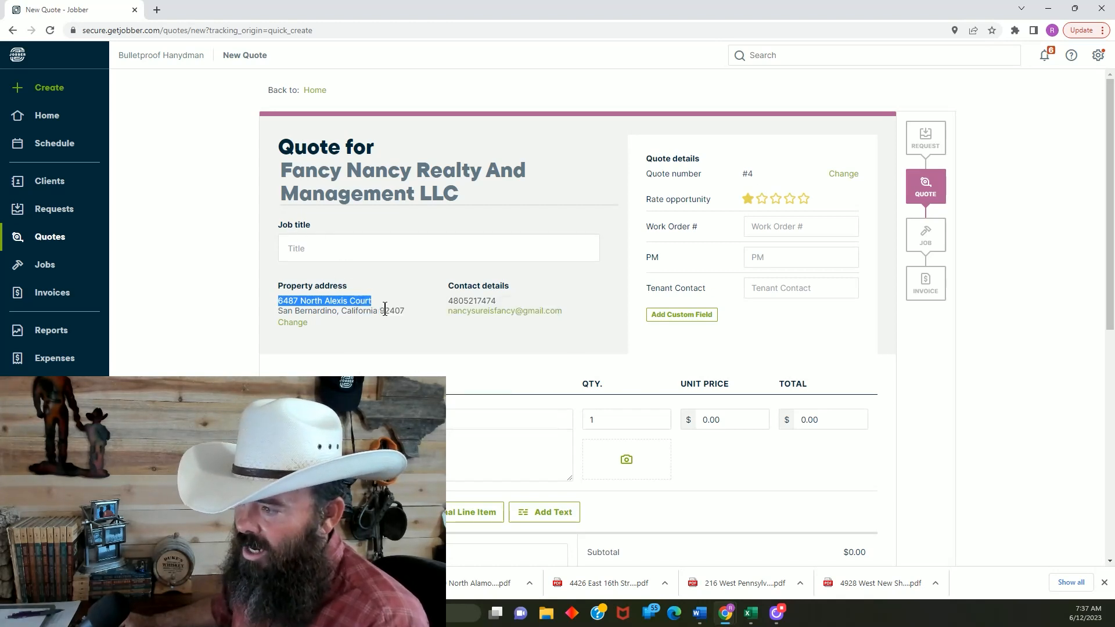
click(334, 251)
right_click(334, 252)
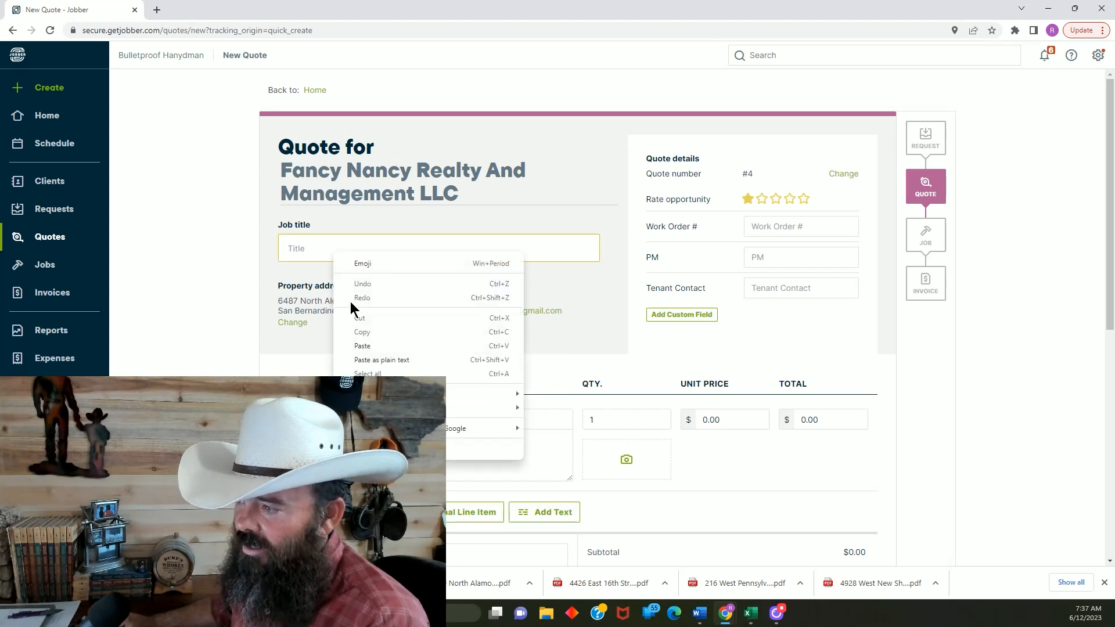
click(357, 348)
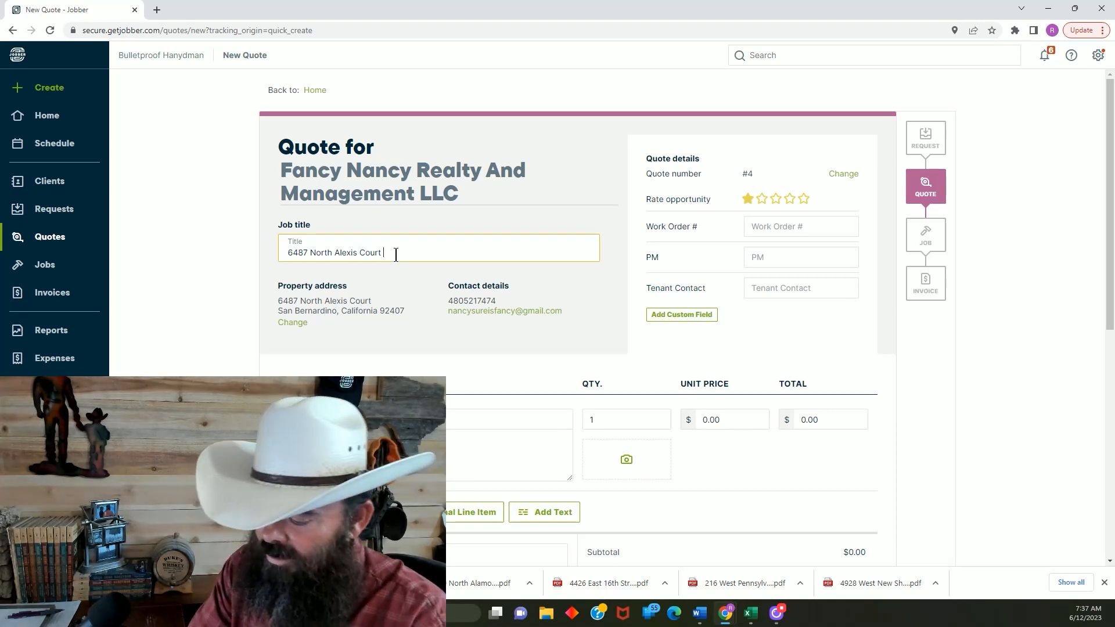
text(It)
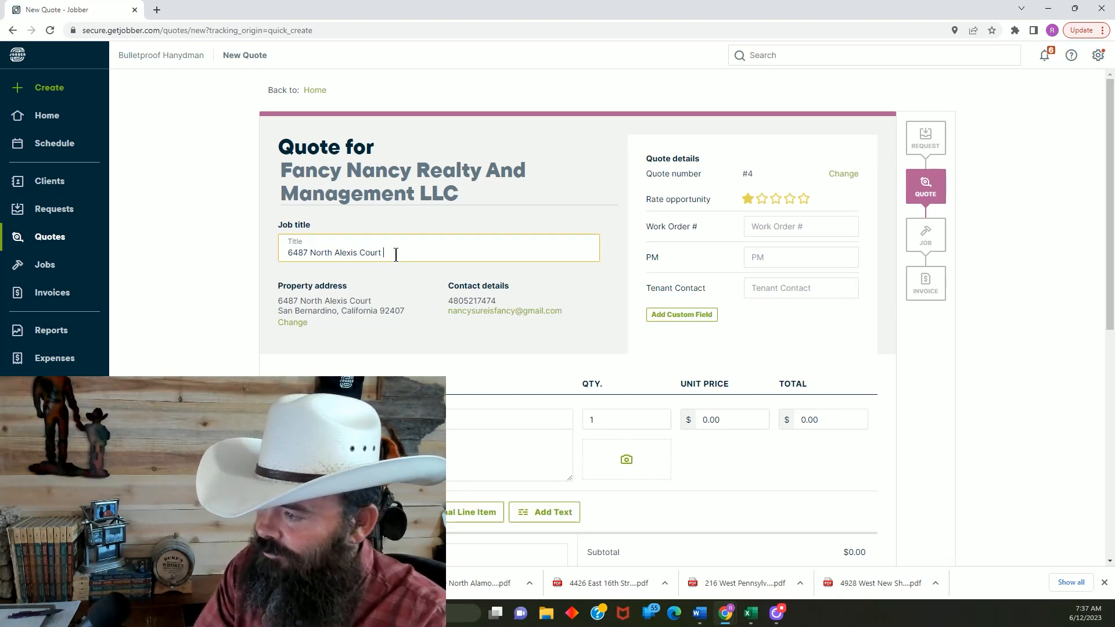
text(emized Est)
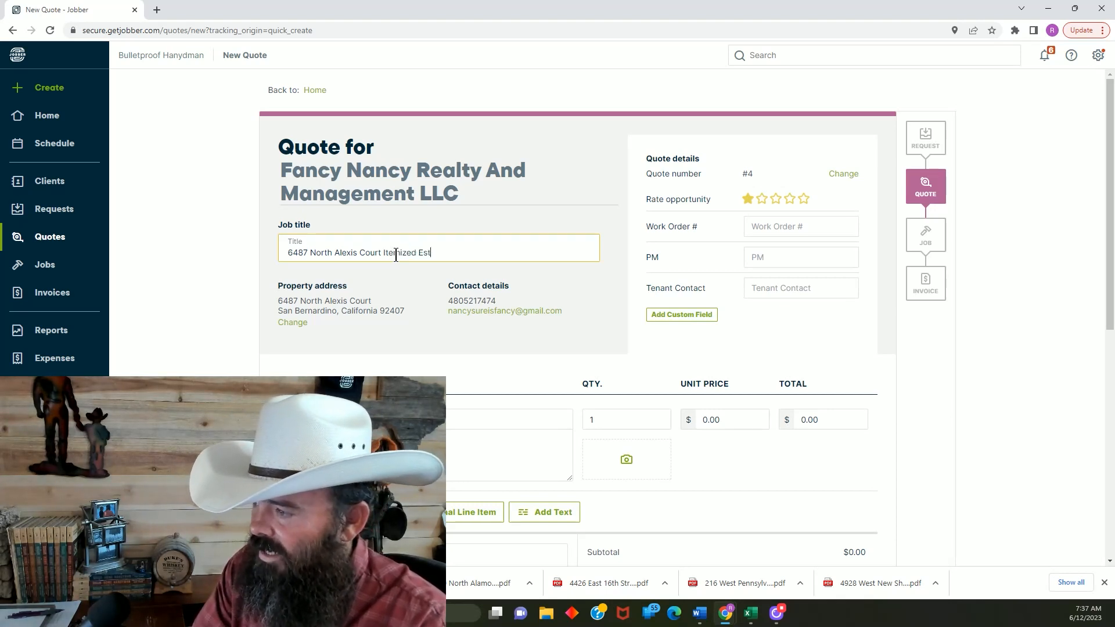
text(imate)
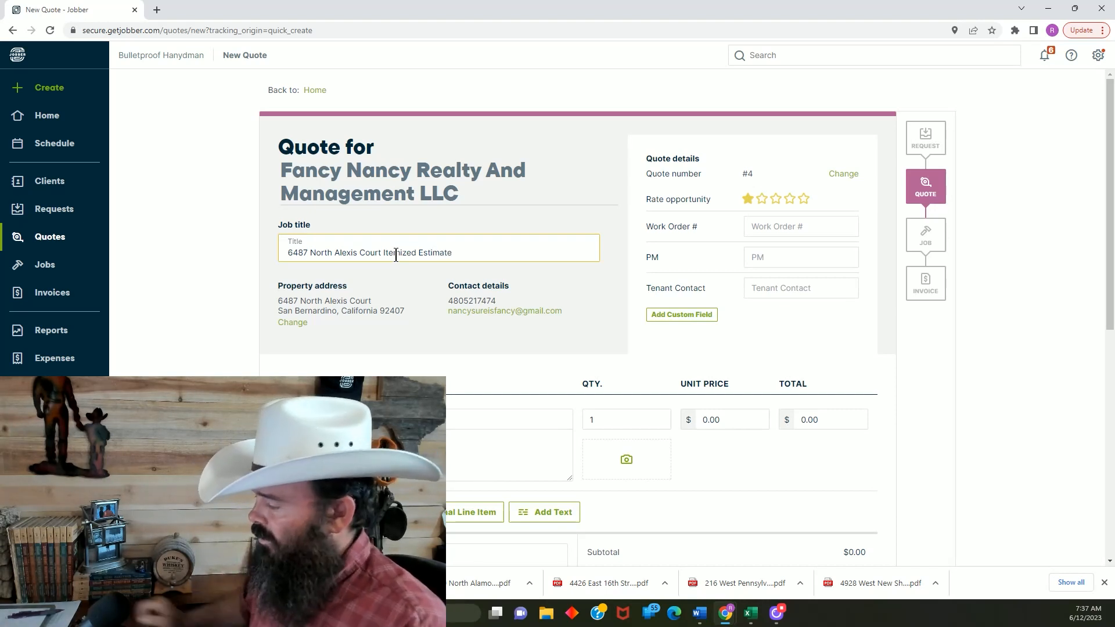
Enter the work order number in the quote details
scroll(442, 305, down, 2)
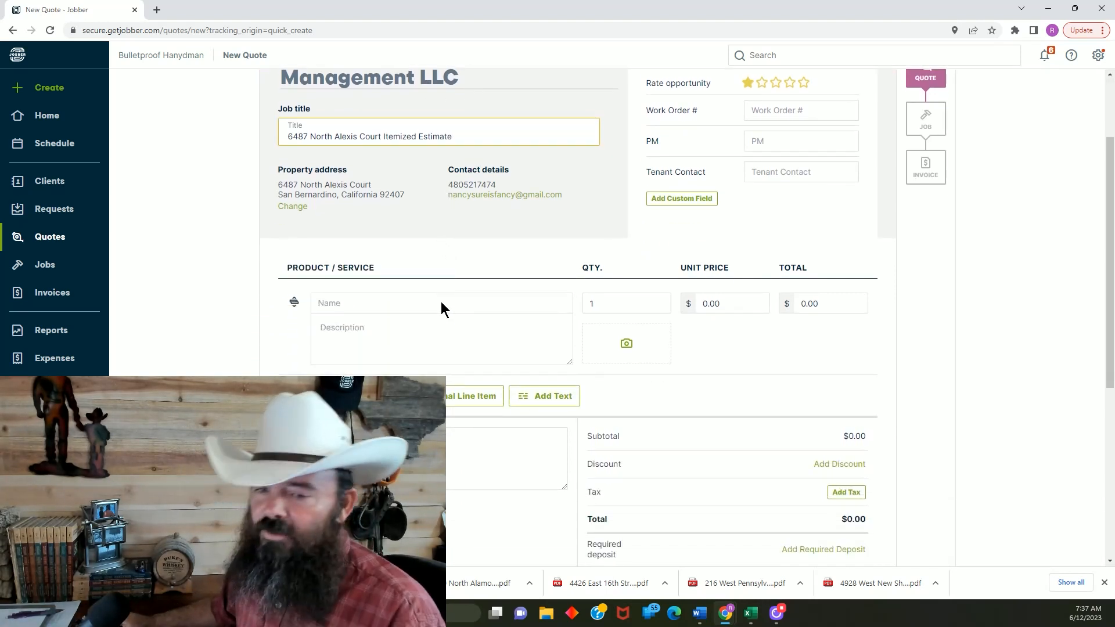
scroll(418, 238, up, 1)
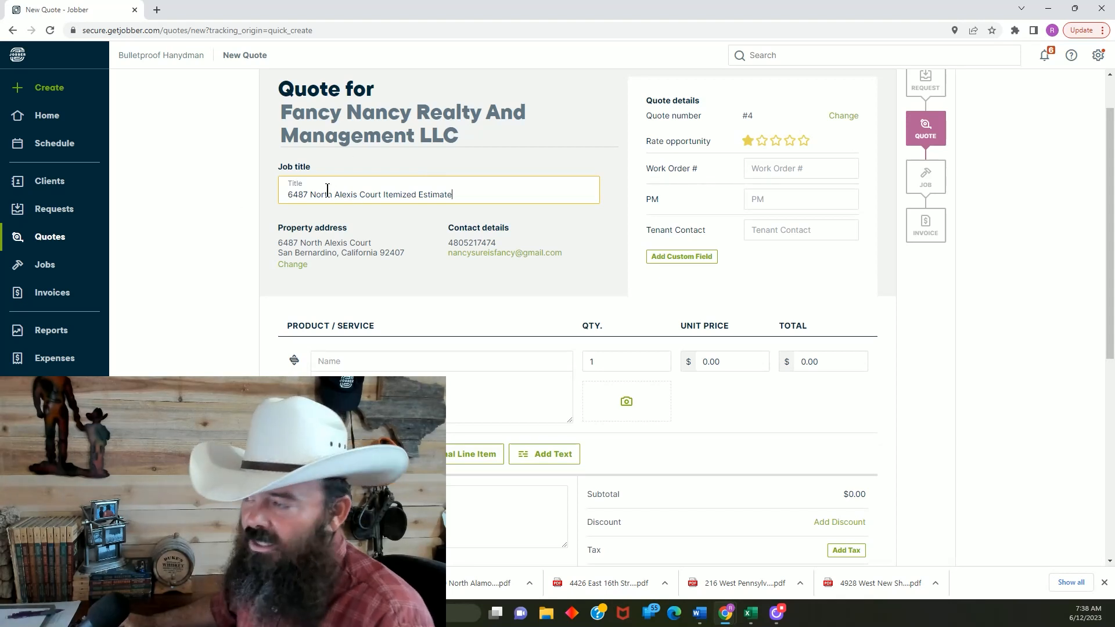
click(789, 167)
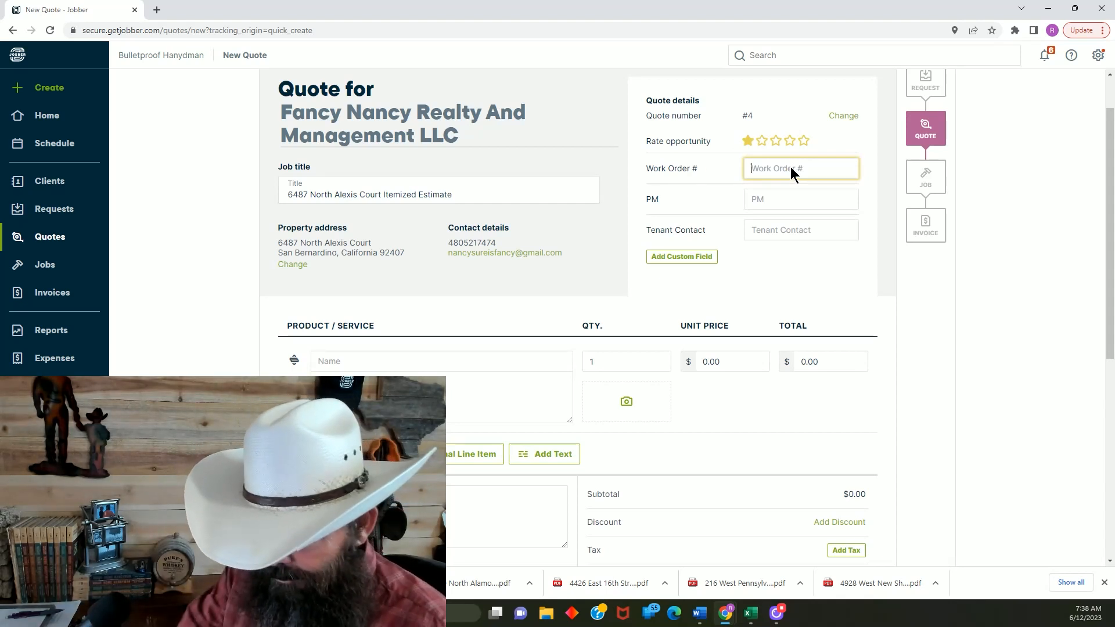
text(HFD49)
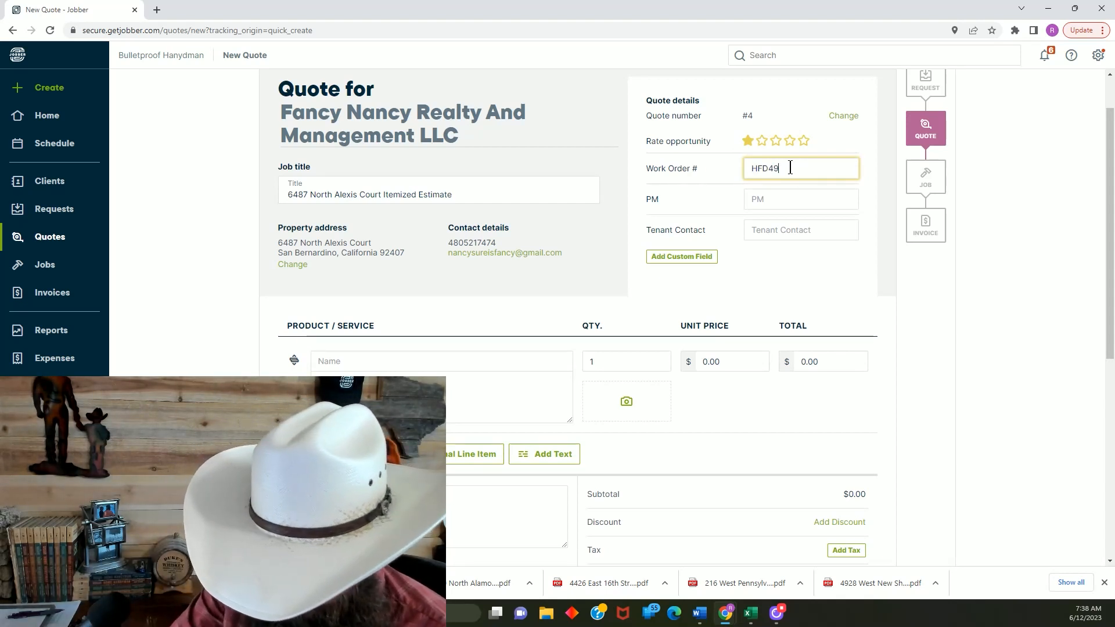
text(6F)
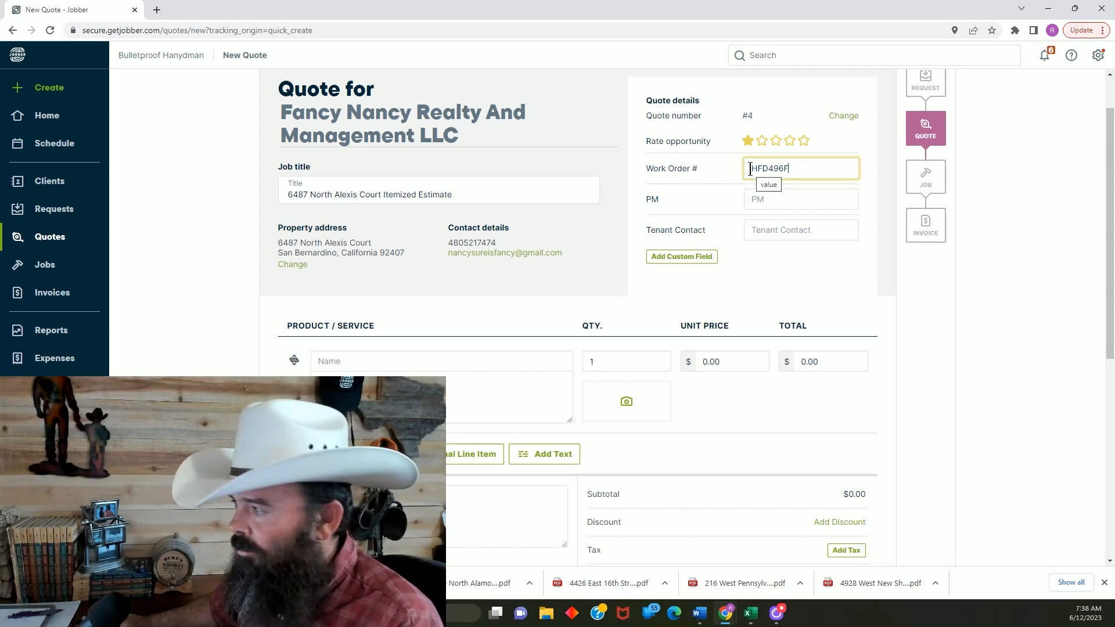
Enter the manager's full name as the PM in the quote details
click(767, 199)
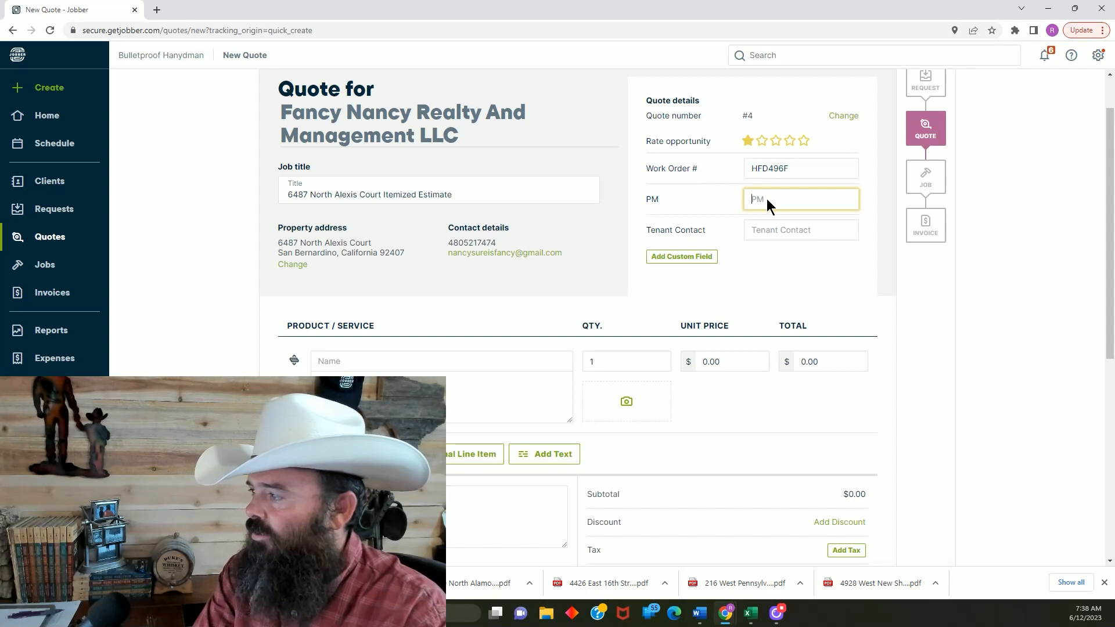
text(jUS)
key(BackSpace)
key(BackSpace)
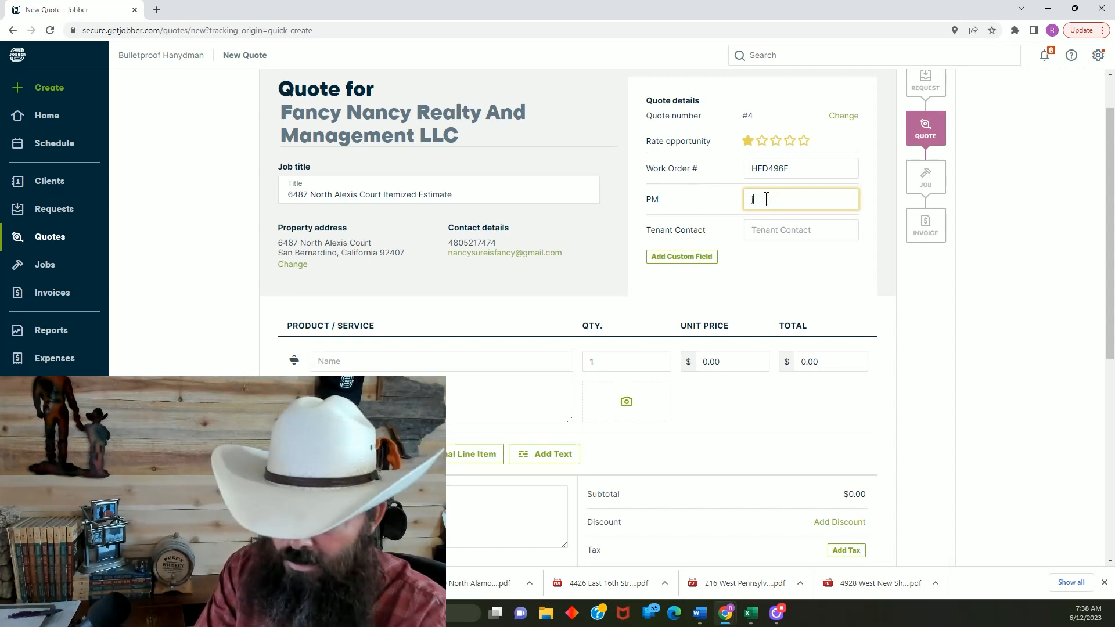
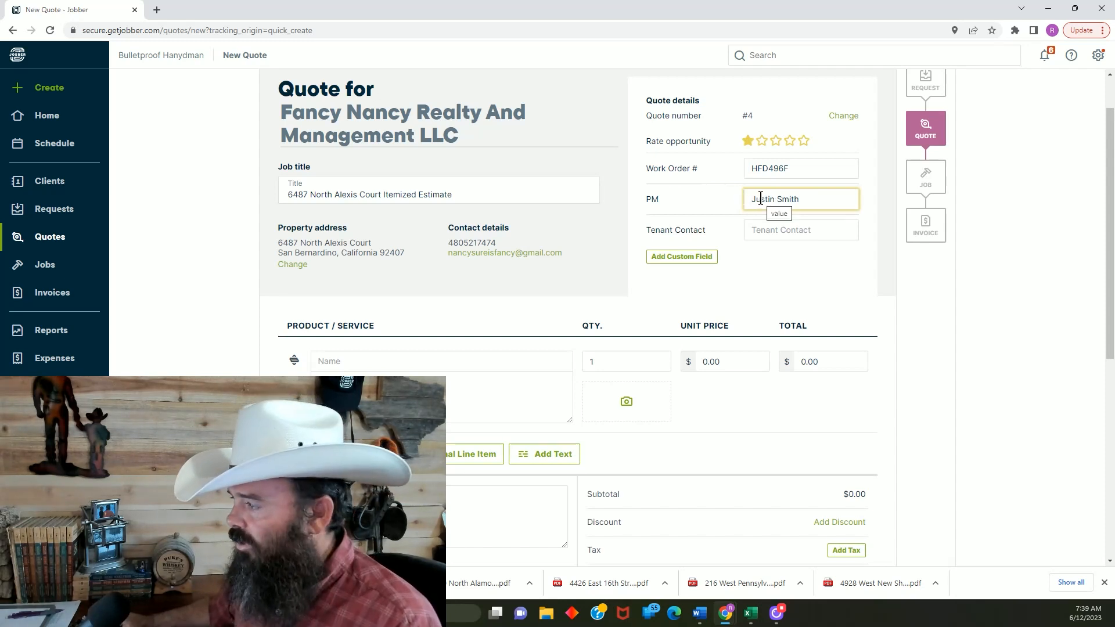
Fill in the Tenant Contact with "Vacant" followed by the four-digit code
click(788, 231)
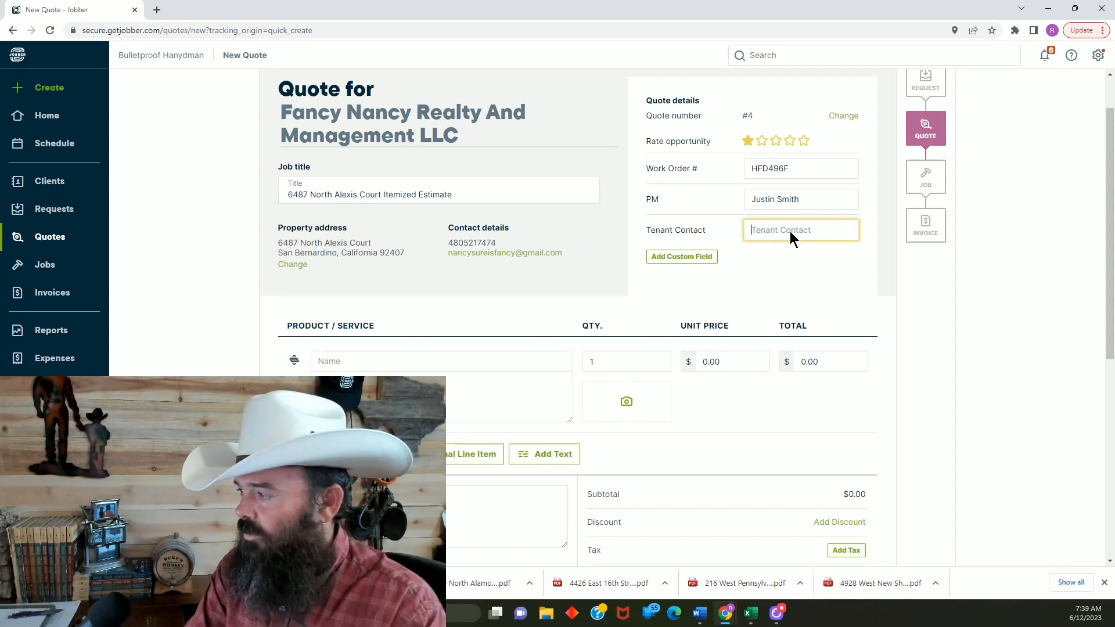
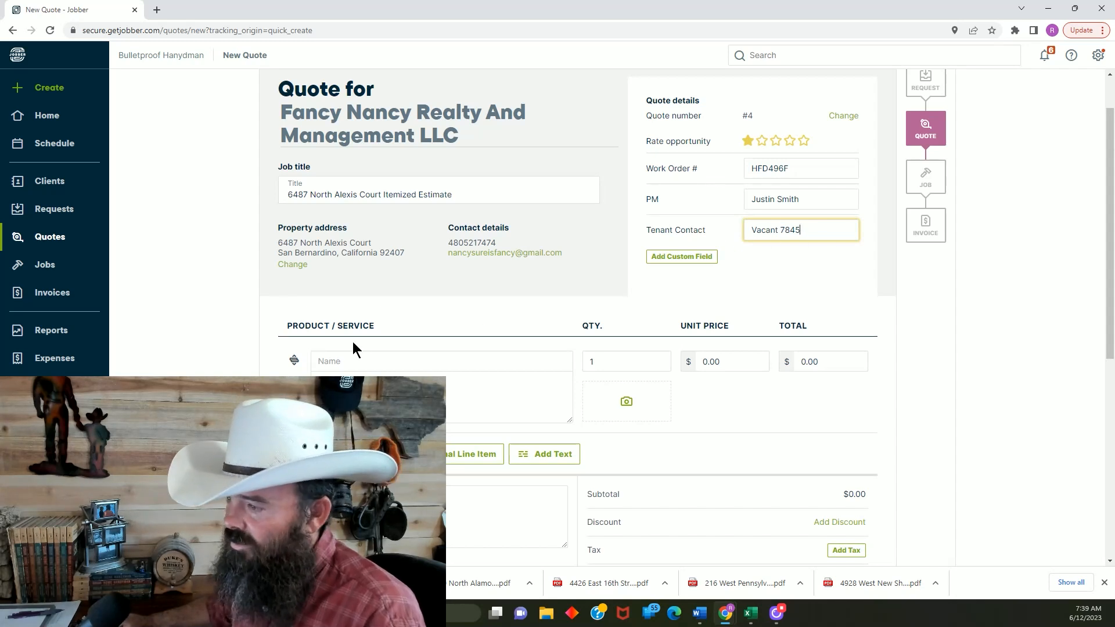
Fill the first line item of the quote with the saved service "Trip Fee, Move Out"
scroll(198, 295, down, 3)
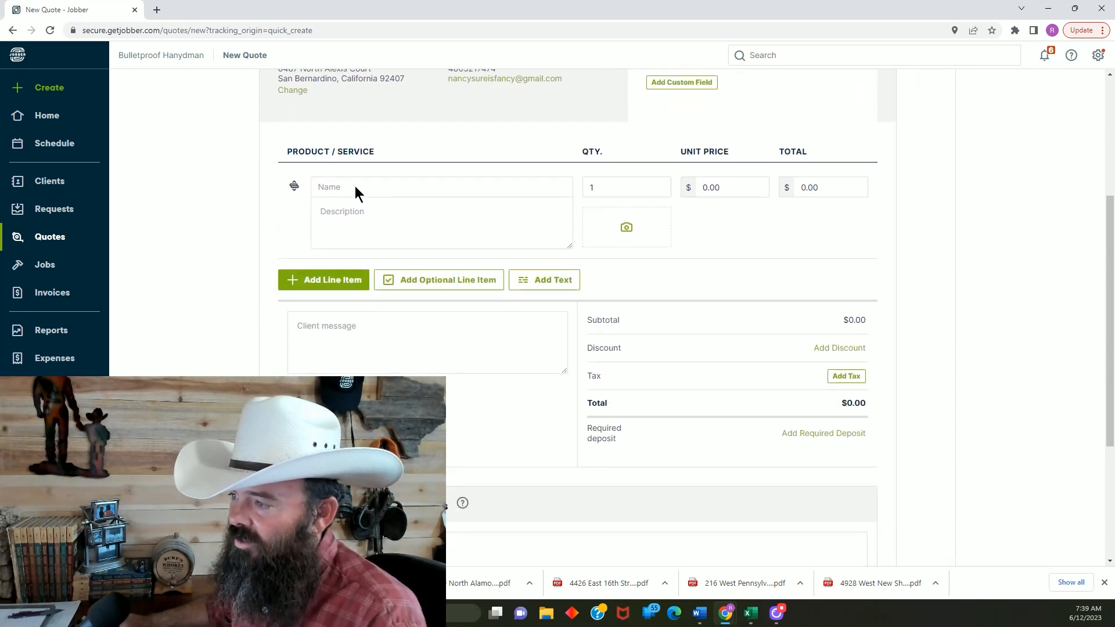
click(356, 187)
click(223, 189)
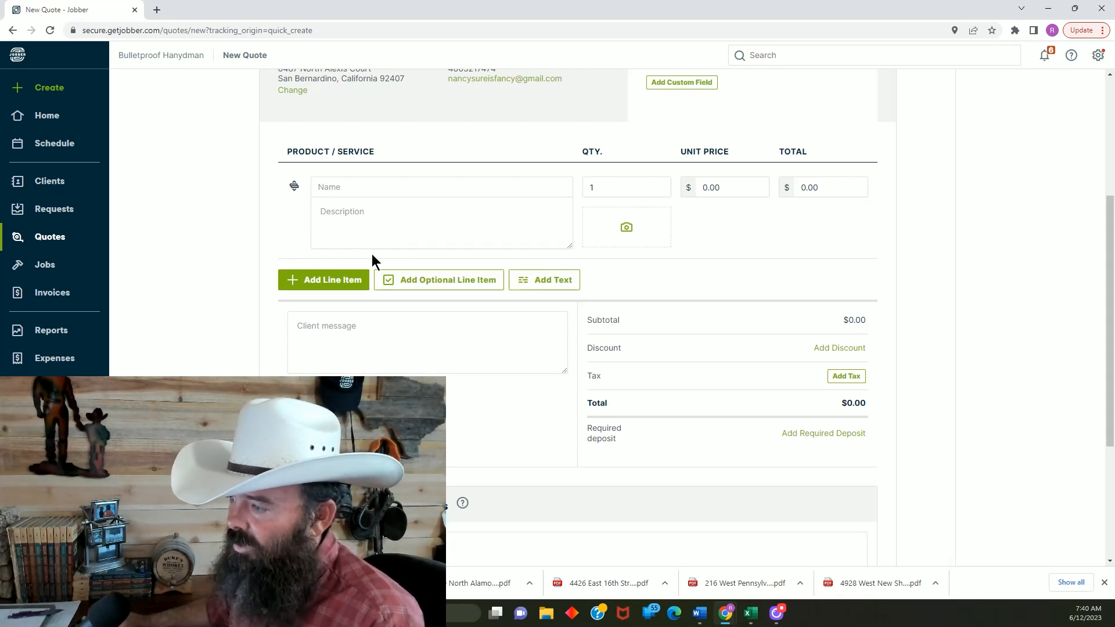
click(369, 186)
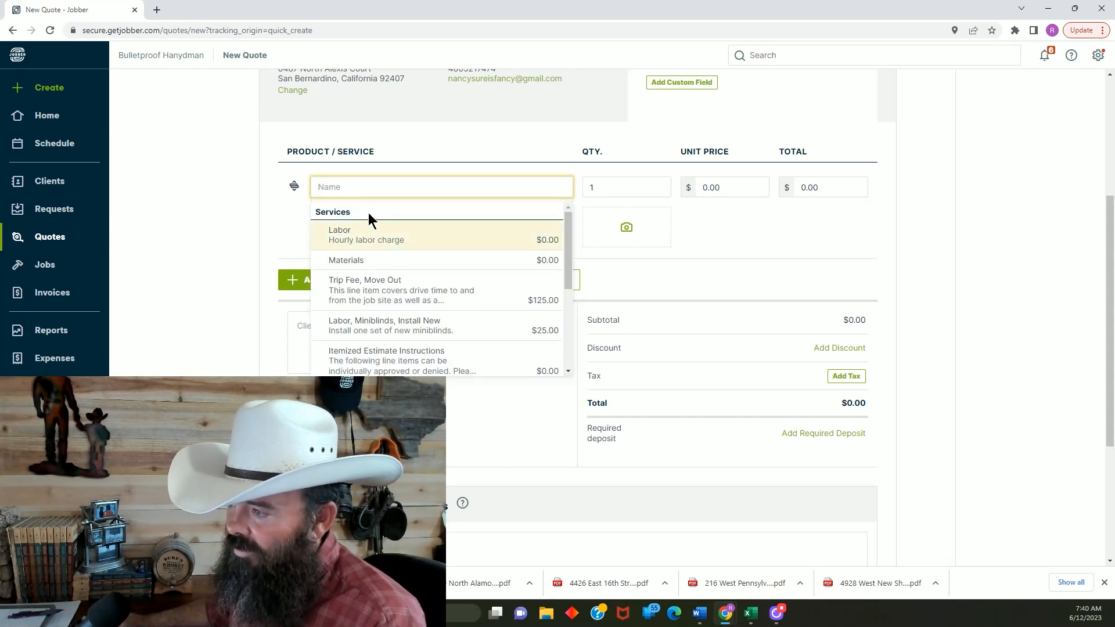
click(398, 289)
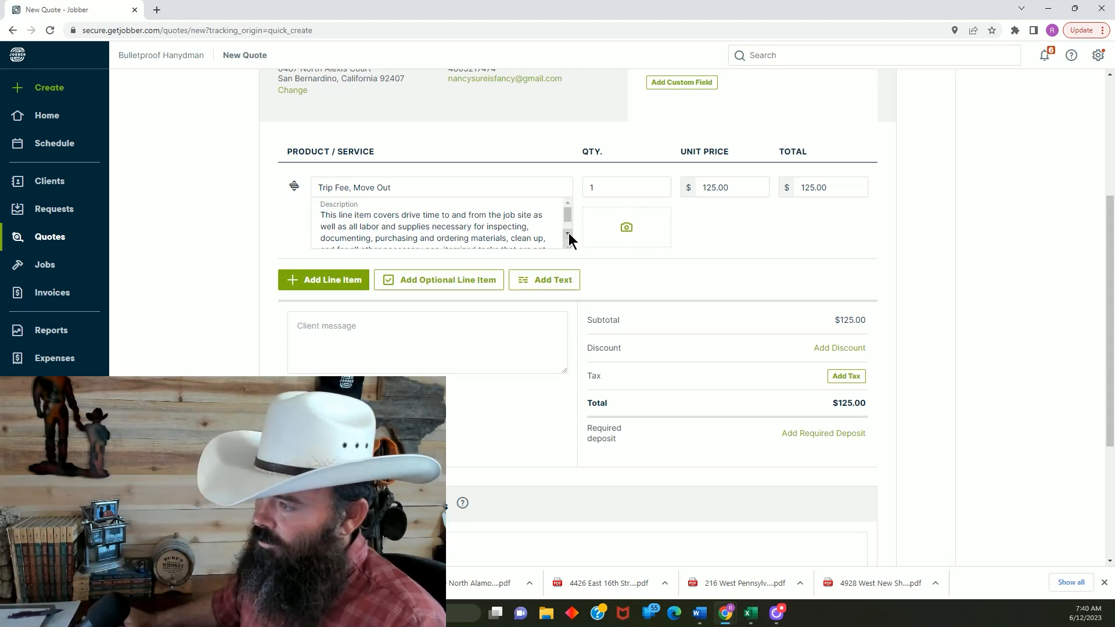
Read through the description of the "Trip Fee, Move Out" line item
click(546, 226)
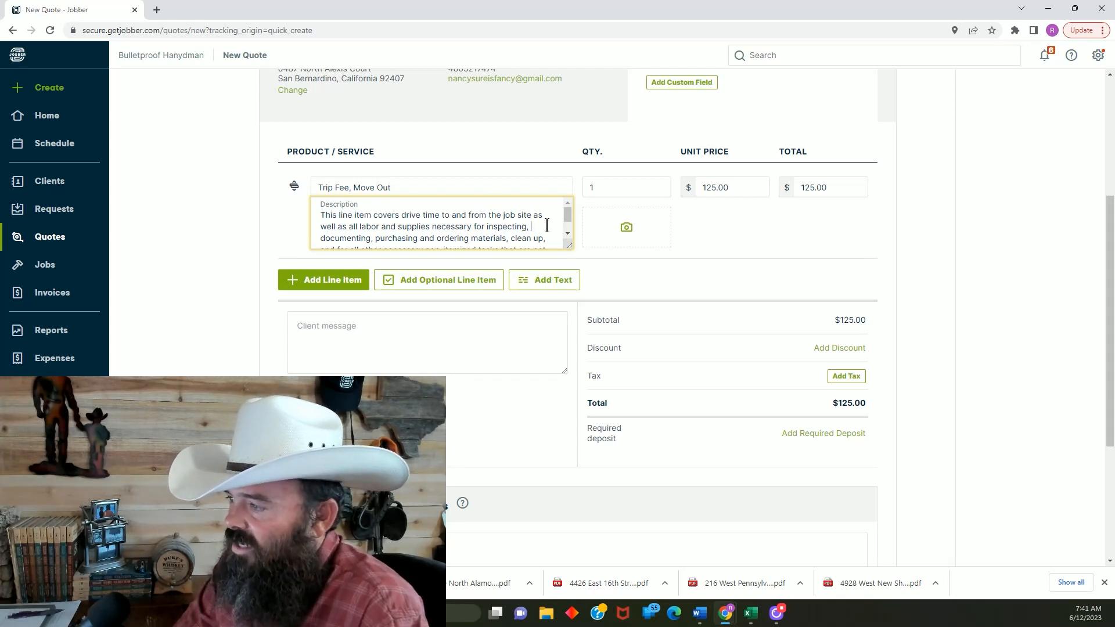
key(Down)
key(Down)
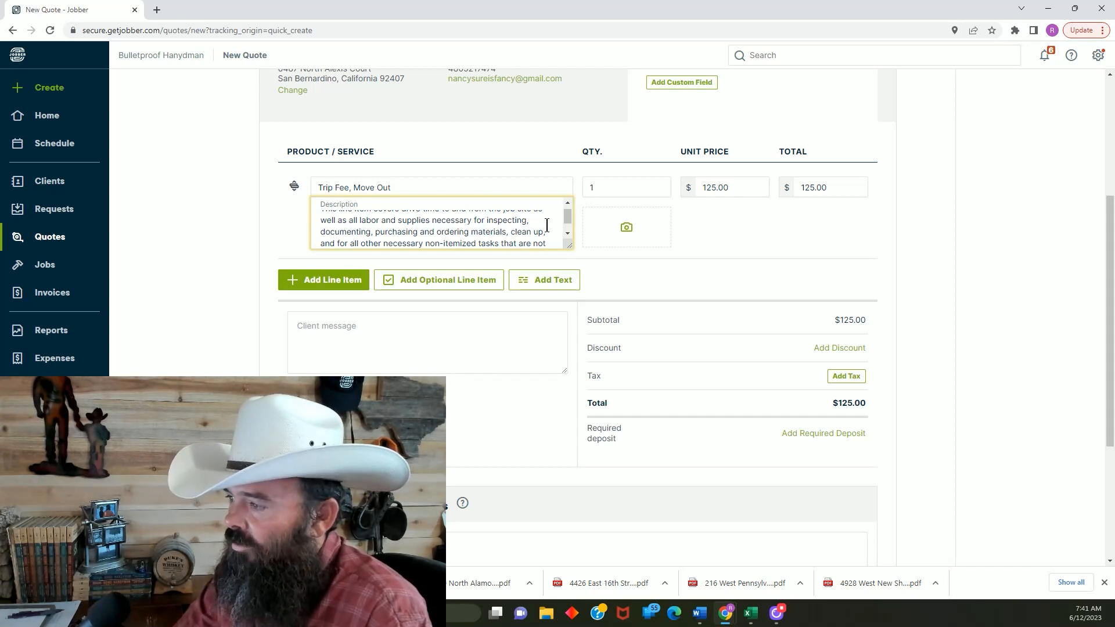
key(Down)
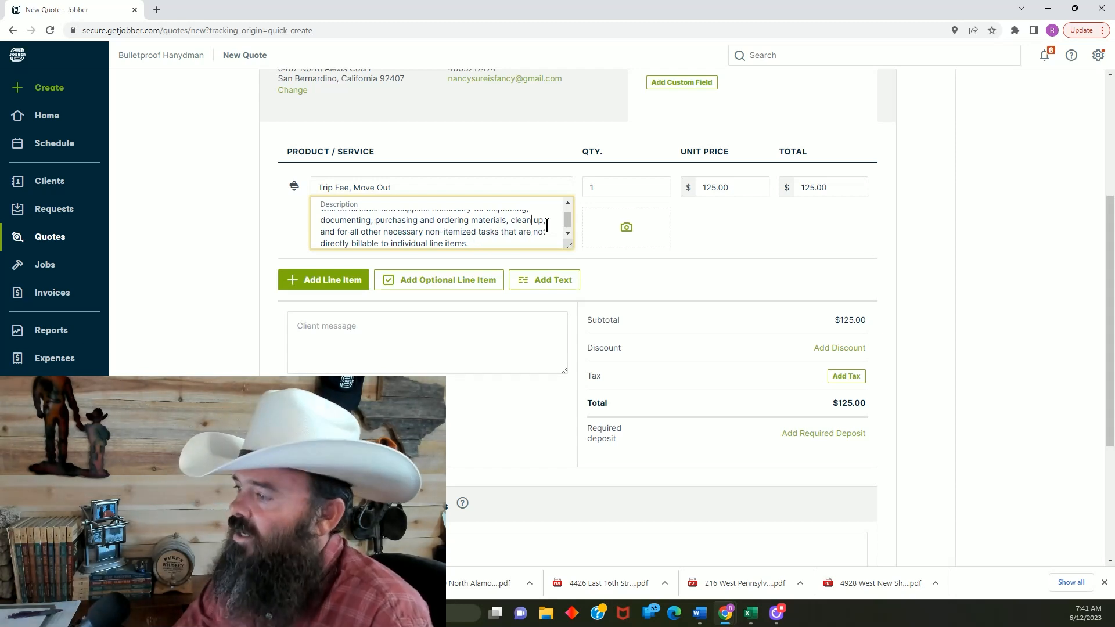
key(Up)
key(Up)
key(Up)
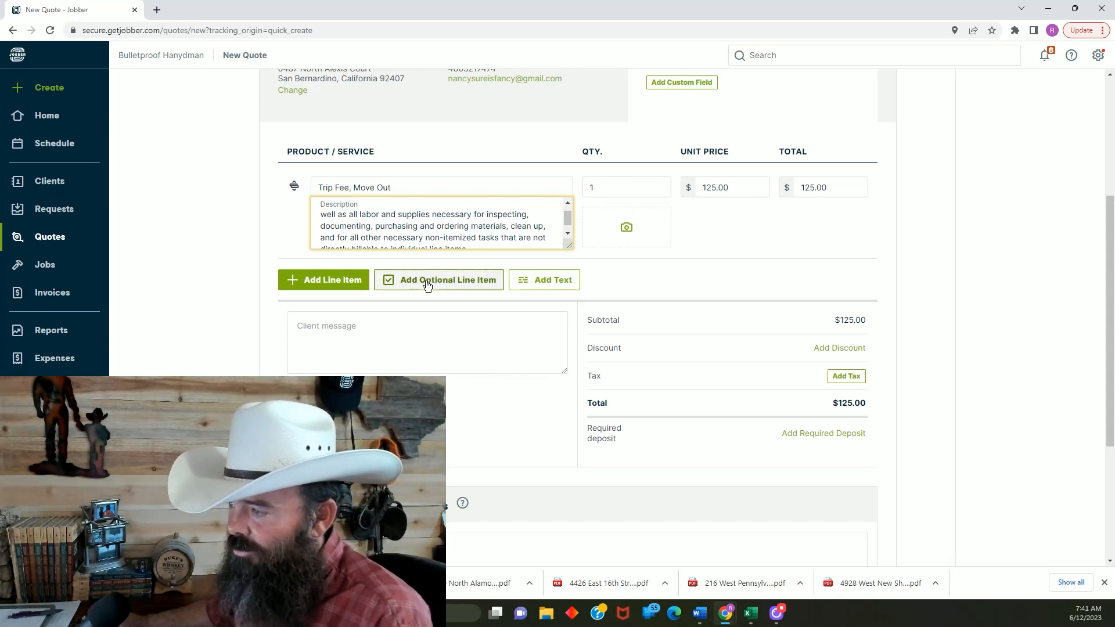
Add a text item using the saved "Itemized Estimate Instructions" and move it above the "Trip Fee, Move Out" line item
click(541, 280)
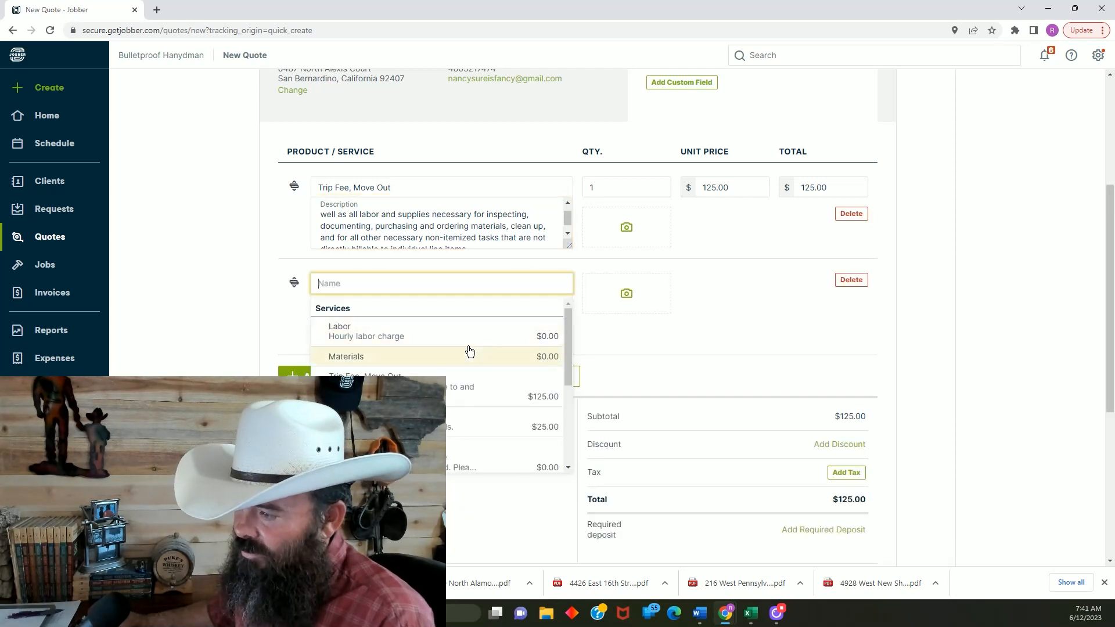
scroll(462, 352, down, 10)
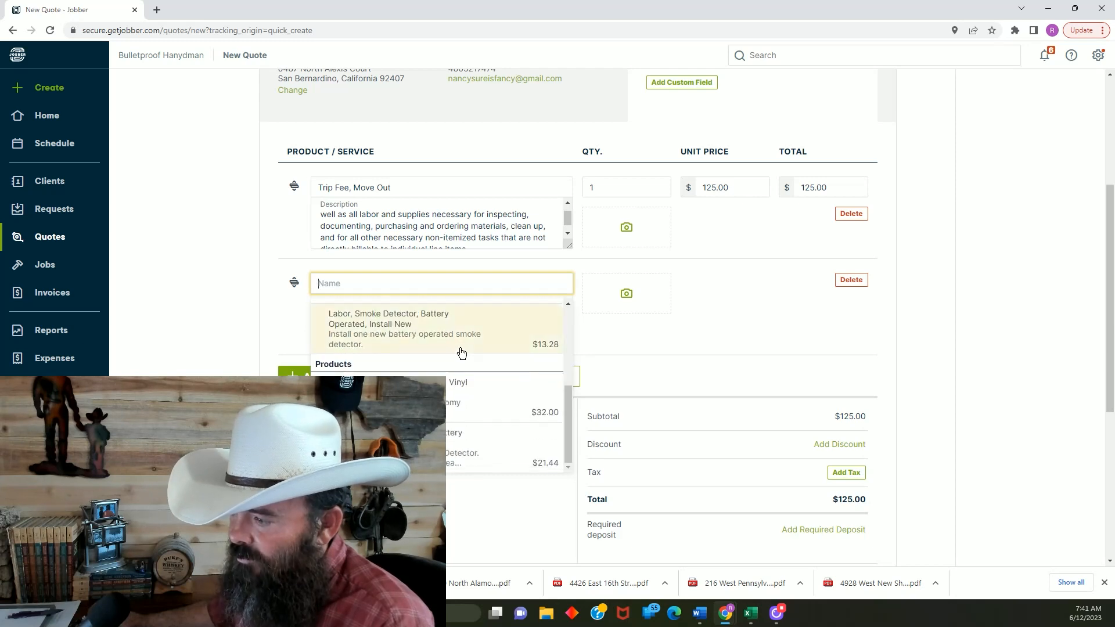
scroll(462, 352, up, 10)
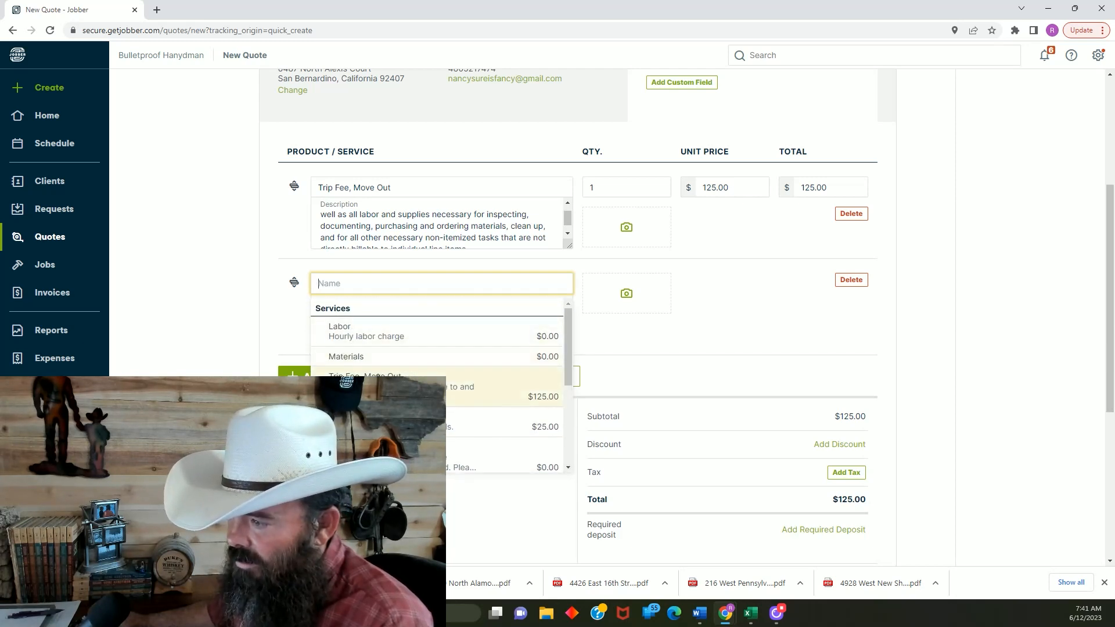
scroll(383, 358, down, 2)
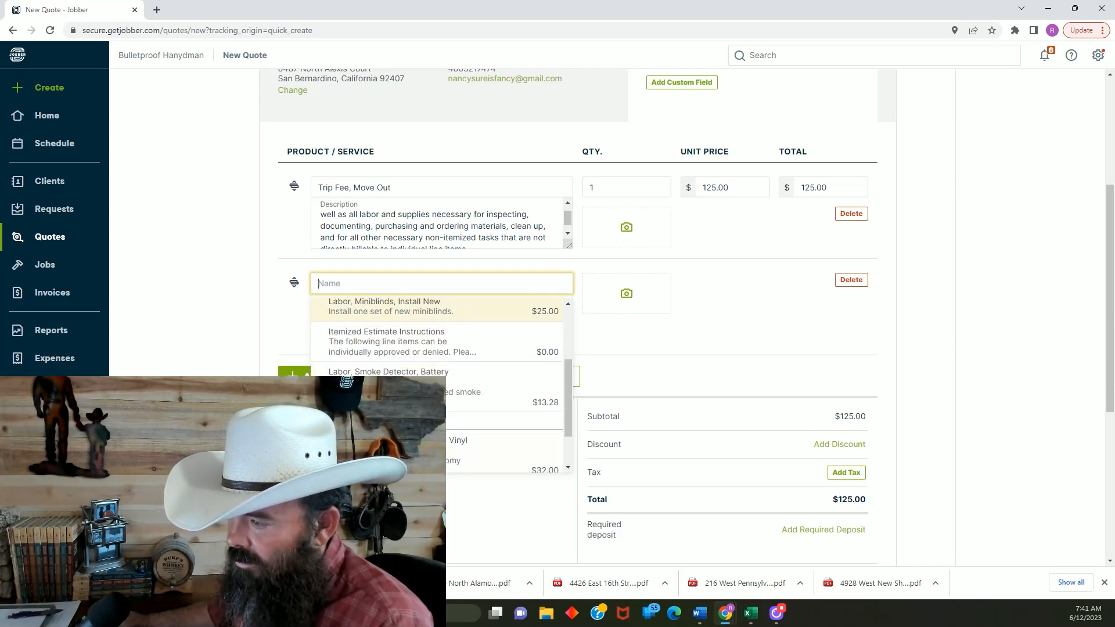
click(395, 353)
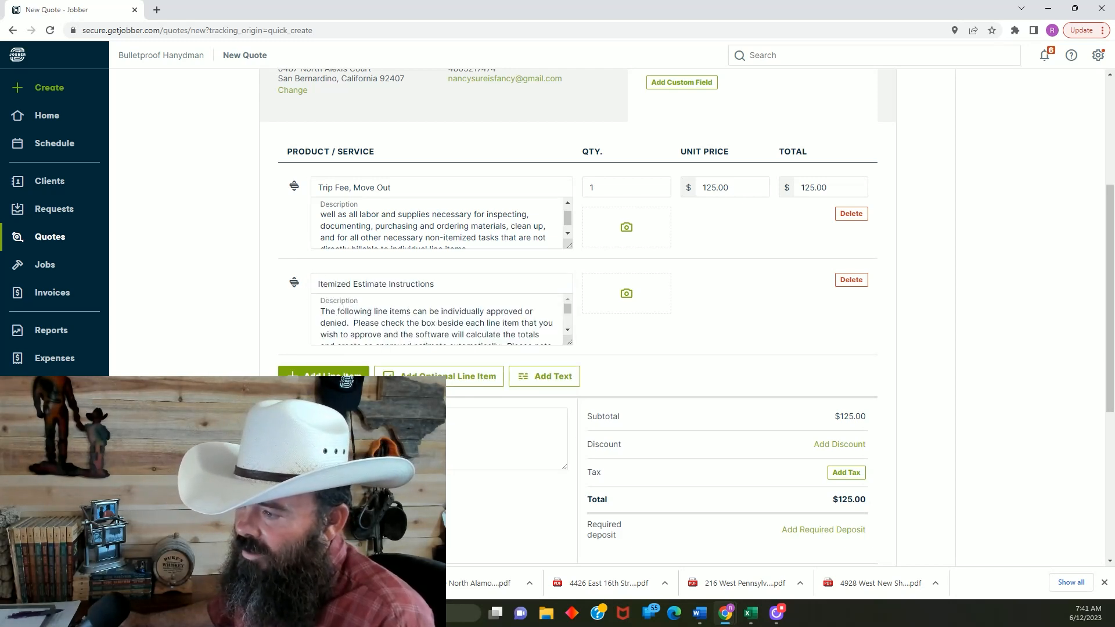
drag(294, 283, 300, 186)
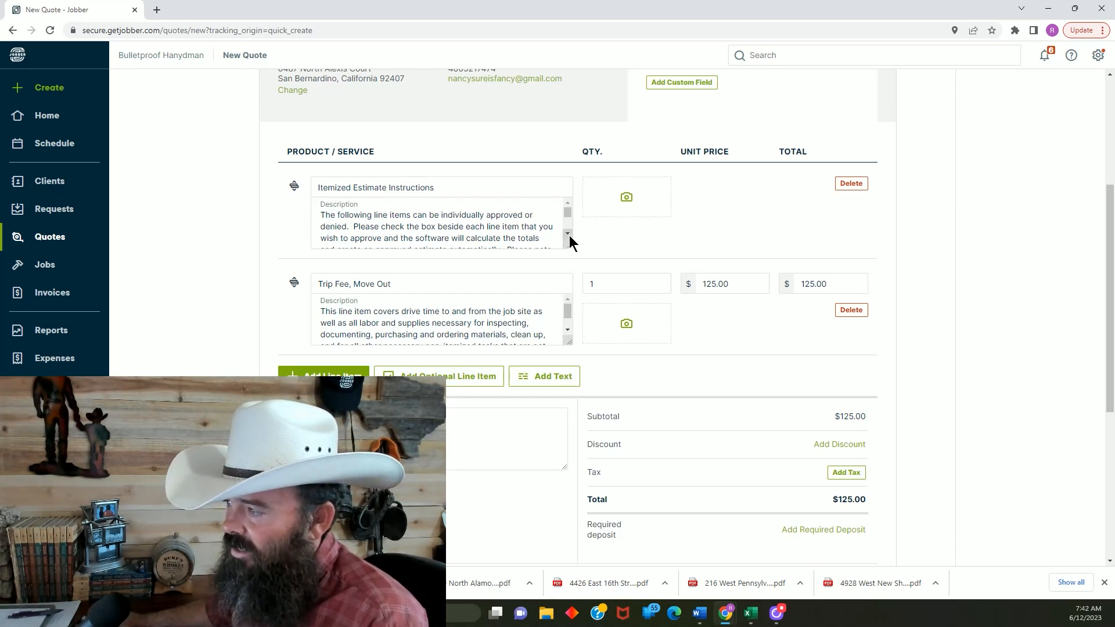
Read the full description of the "Itemized Estimate Instructions" text item from beginning to end
click(537, 231)
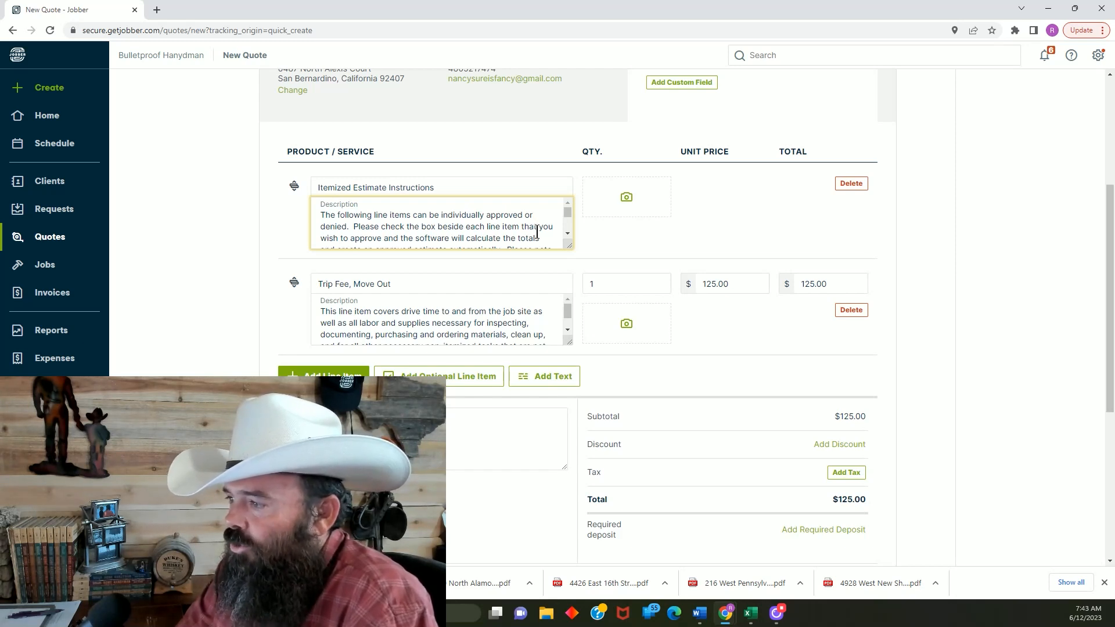
key(Down)
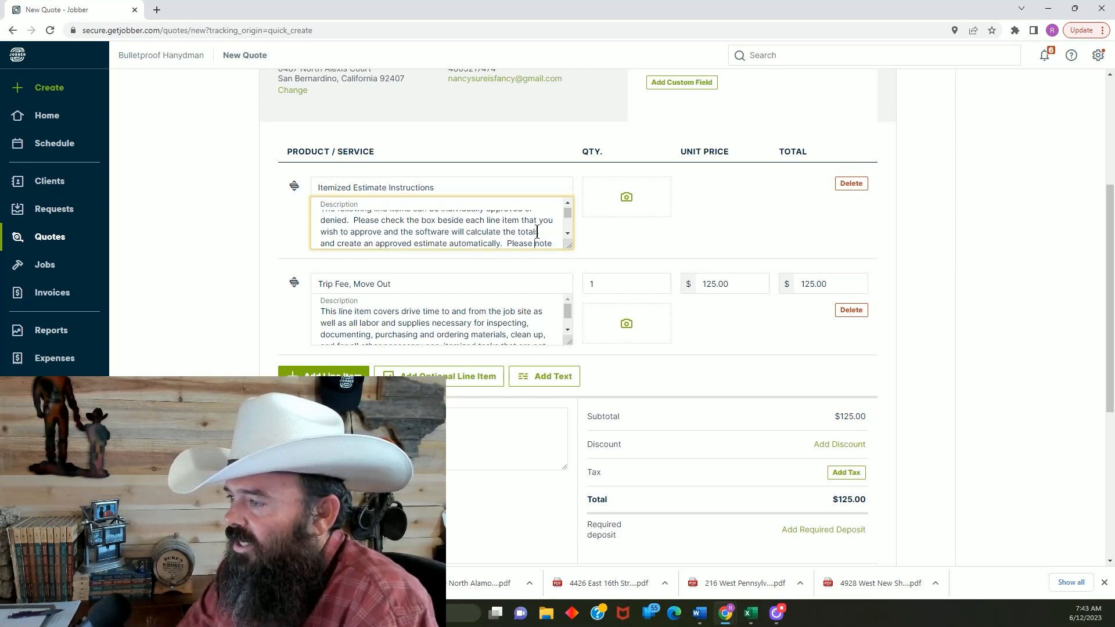
key(Down)
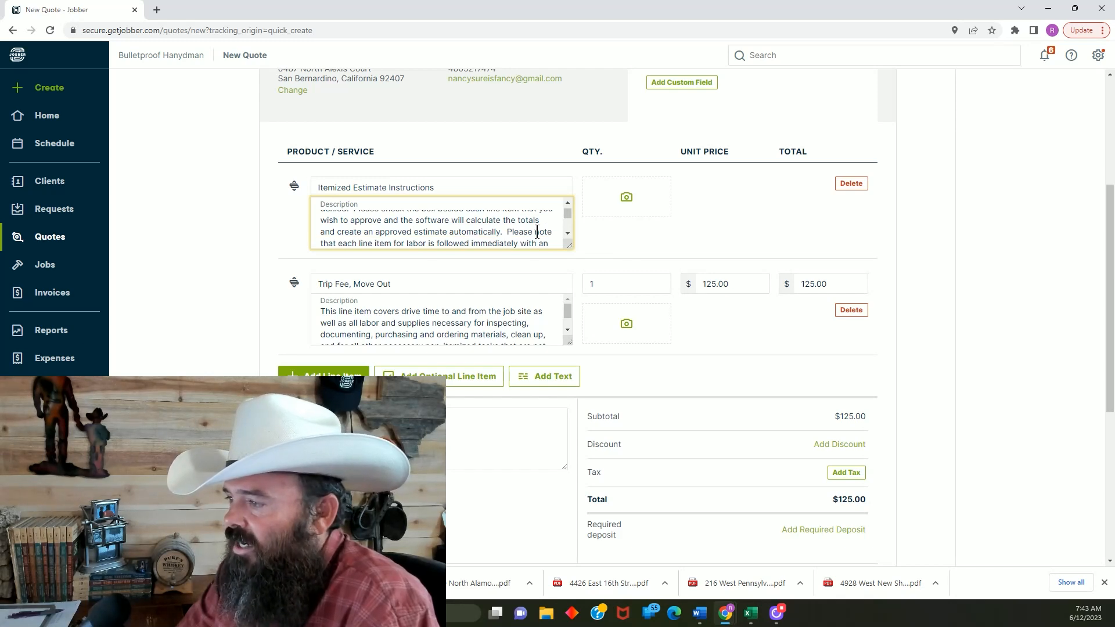
key(Down)
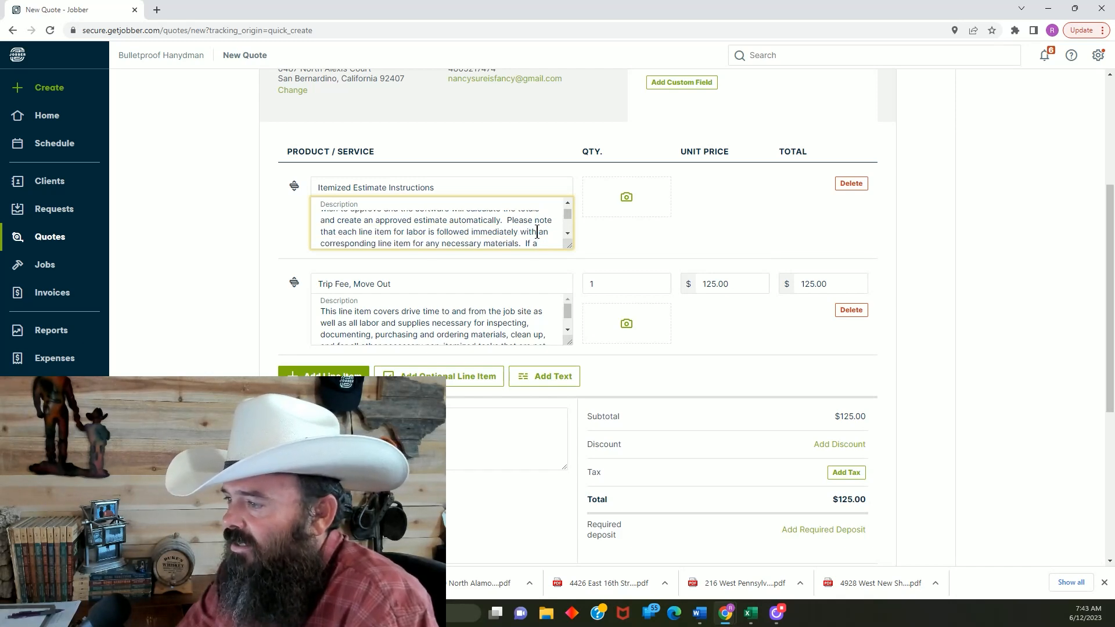
key(Down)
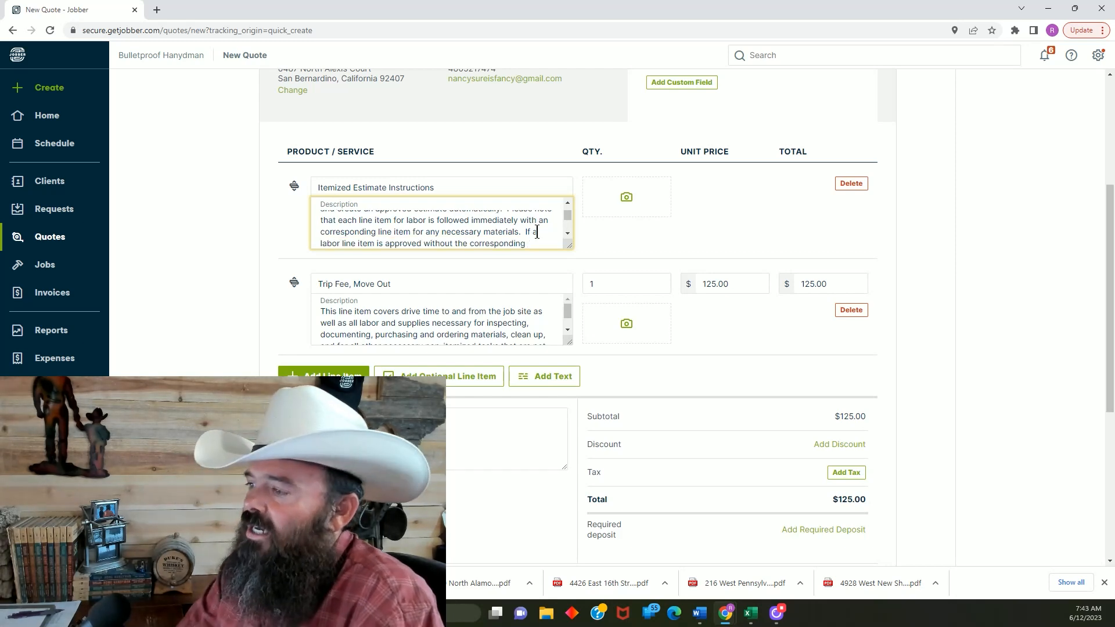
key(Down)
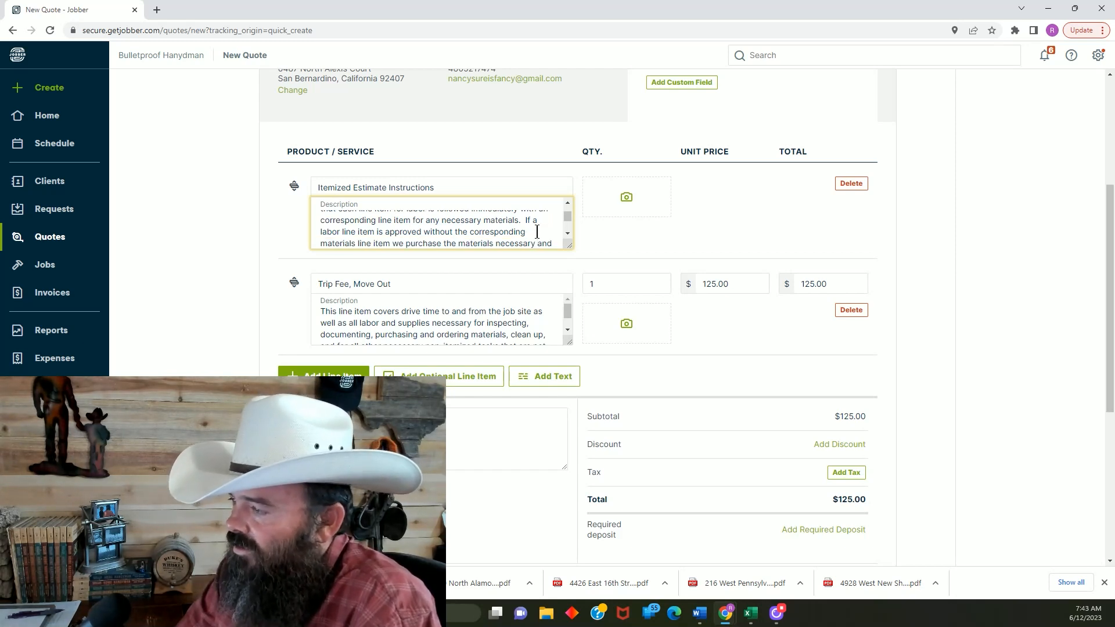
key(Down)
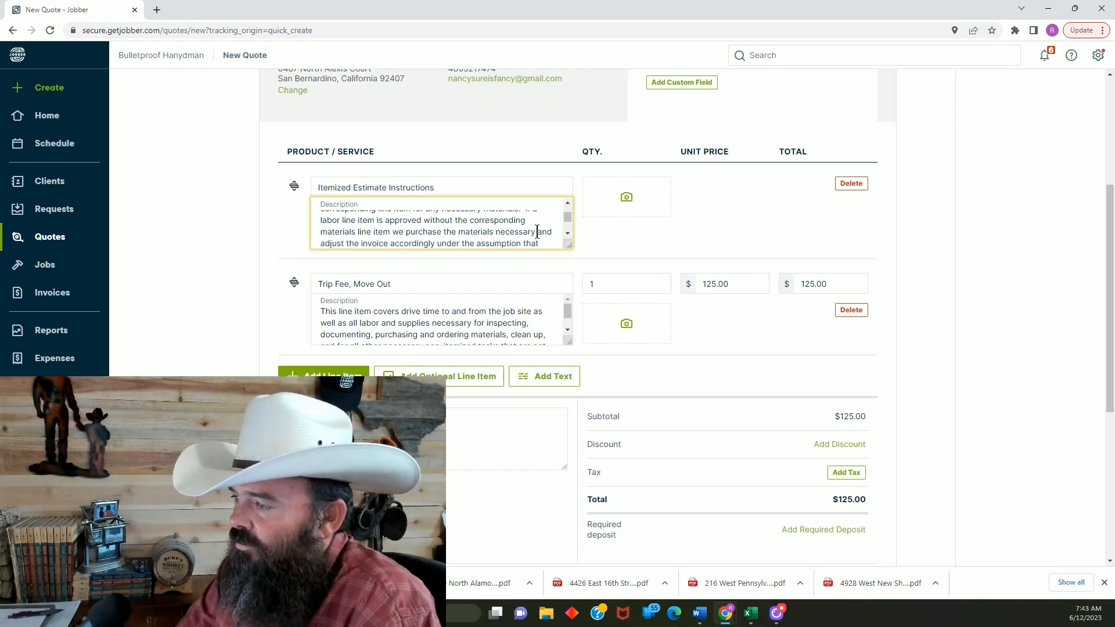
key(Down)
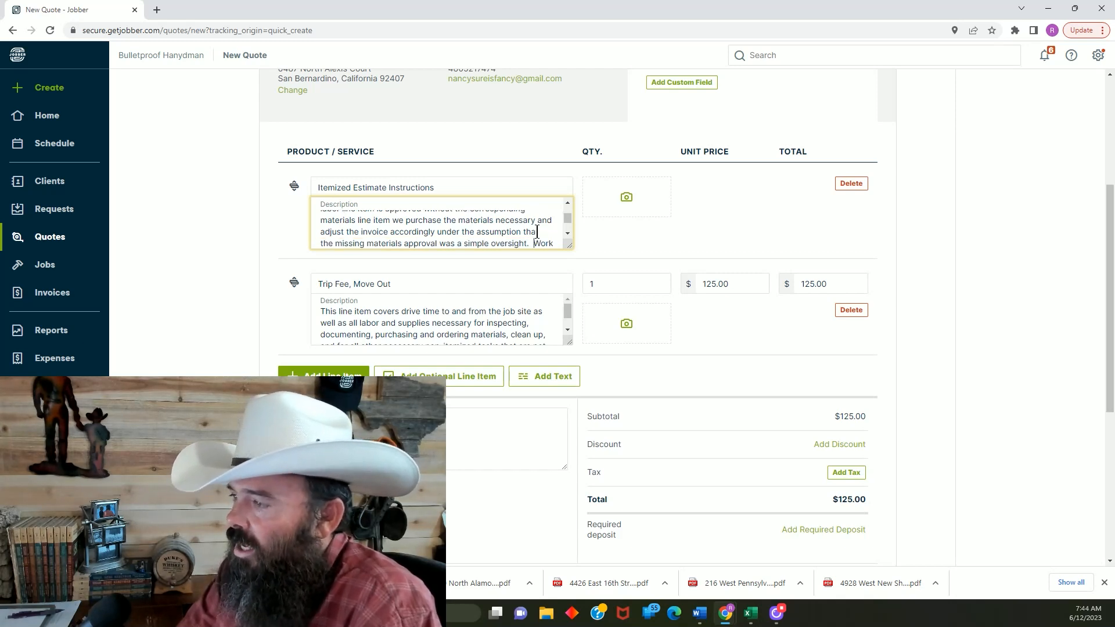
key(Down)
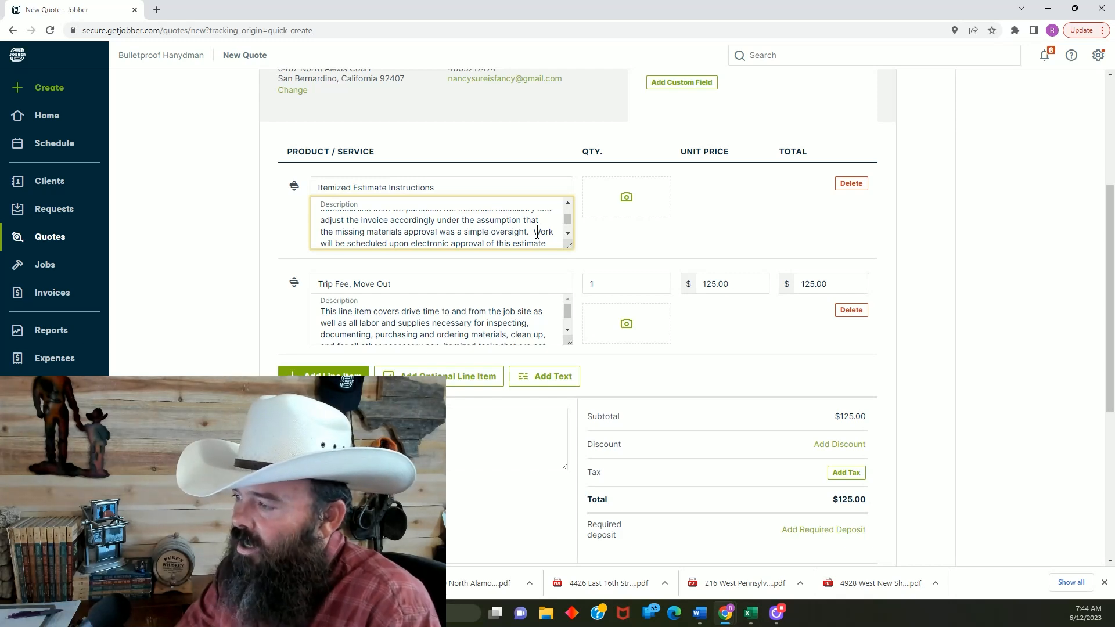
key(Down)
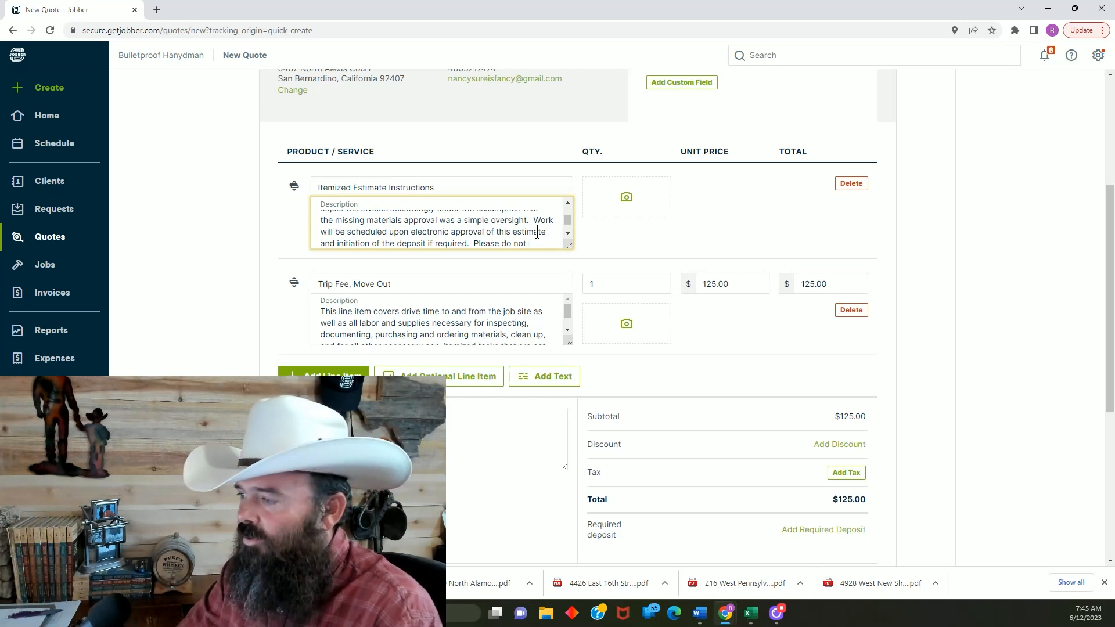
key(Down)
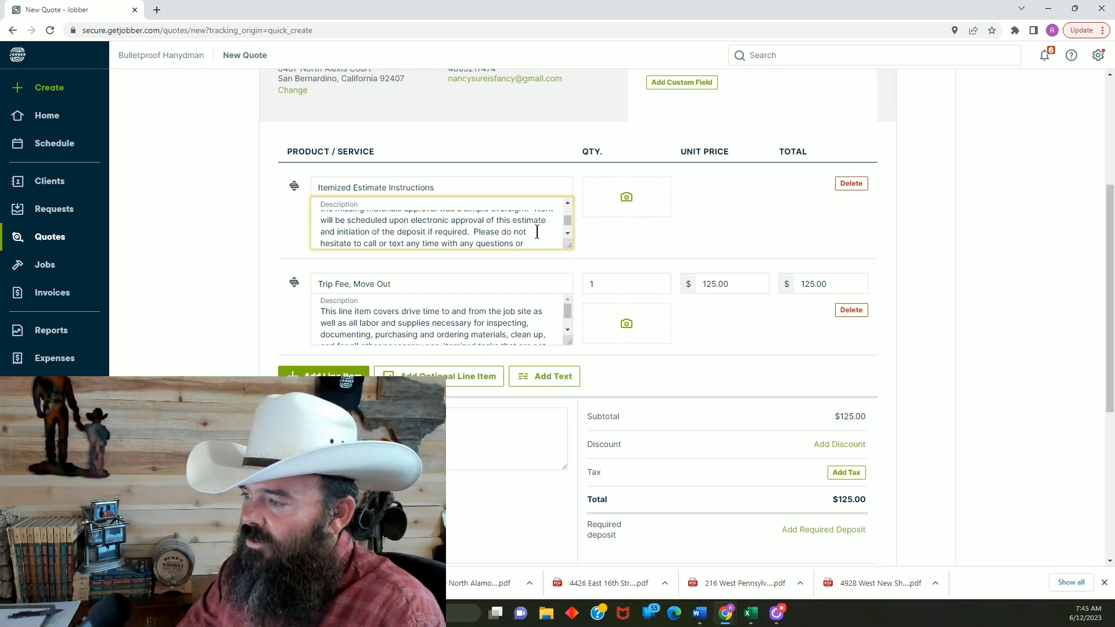
key(Down)
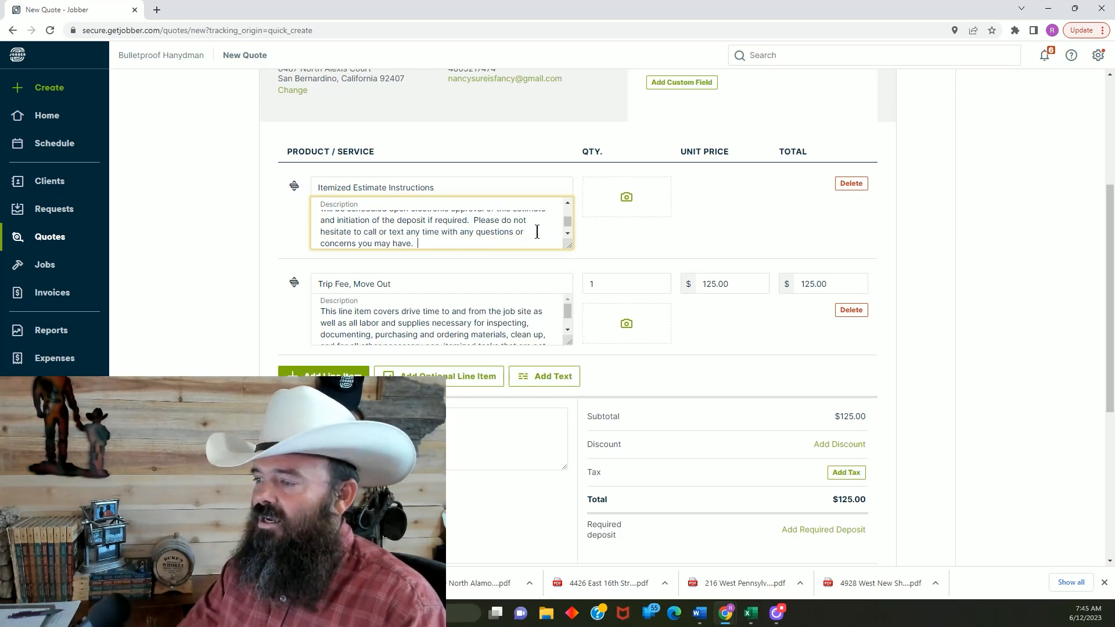
key(Down)
key(Down)
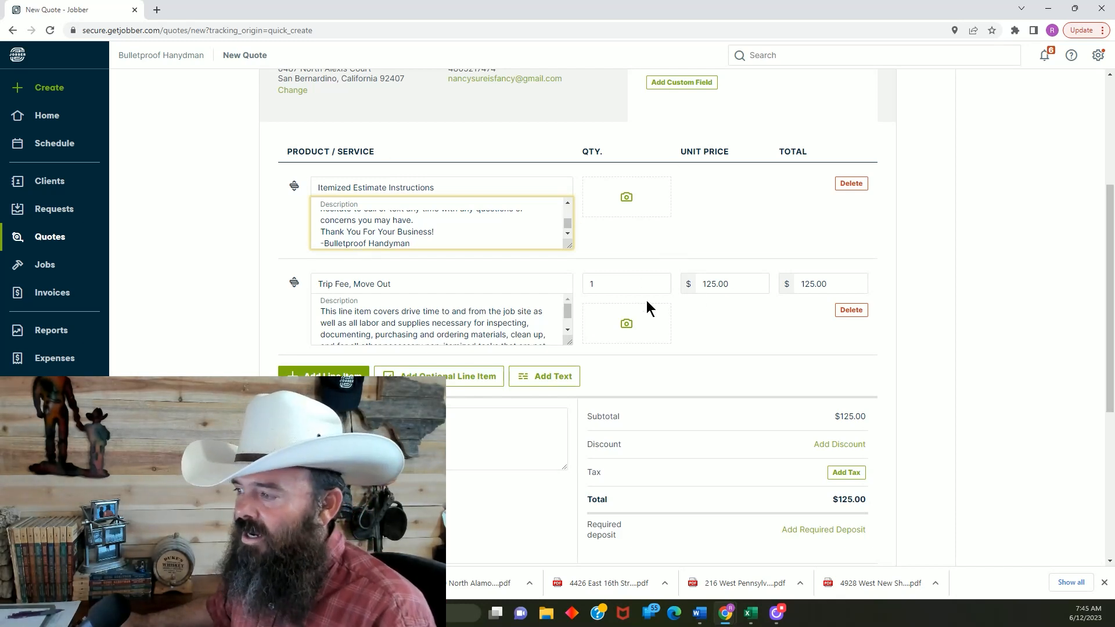
scroll(345, 237, up, 10)
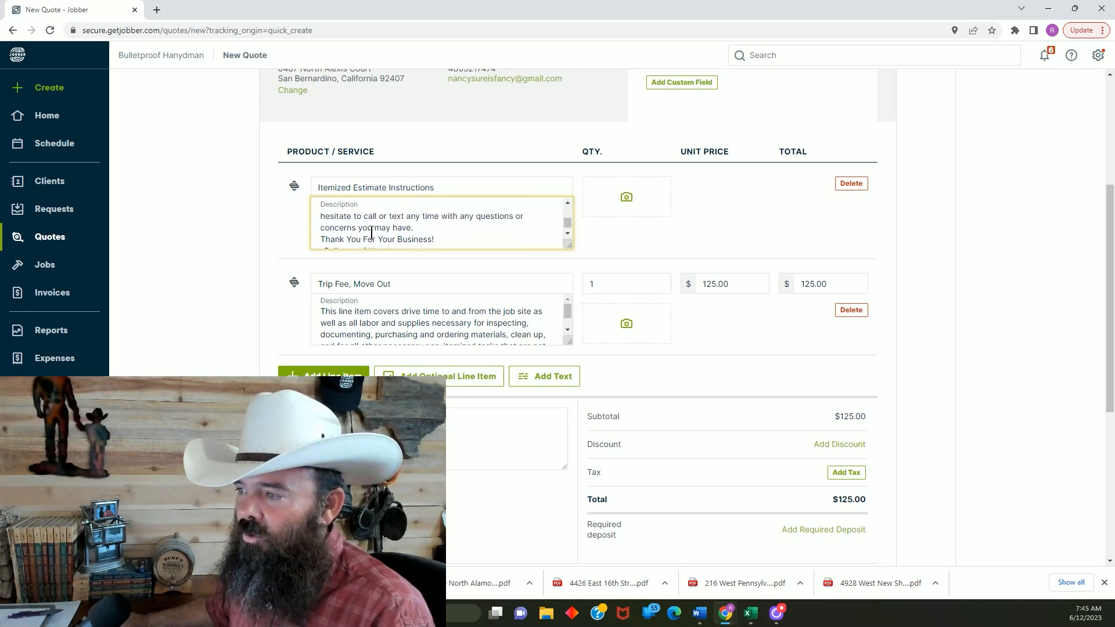
scroll(389, 313, up, 2)
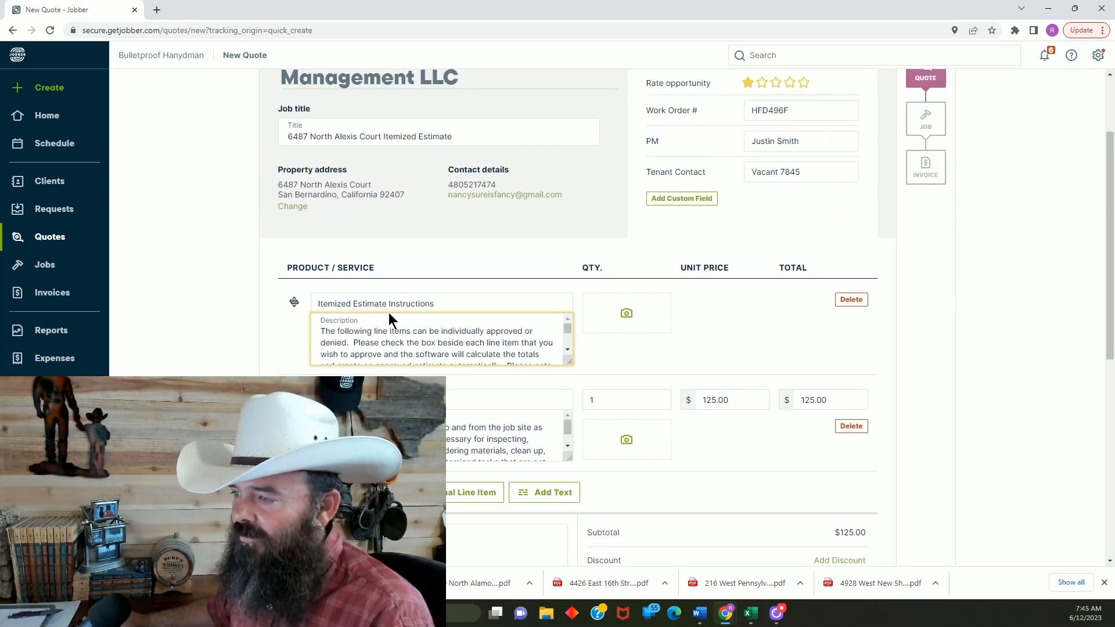
scroll(651, 331, down, 3)
scroll(646, 329, down, 1)
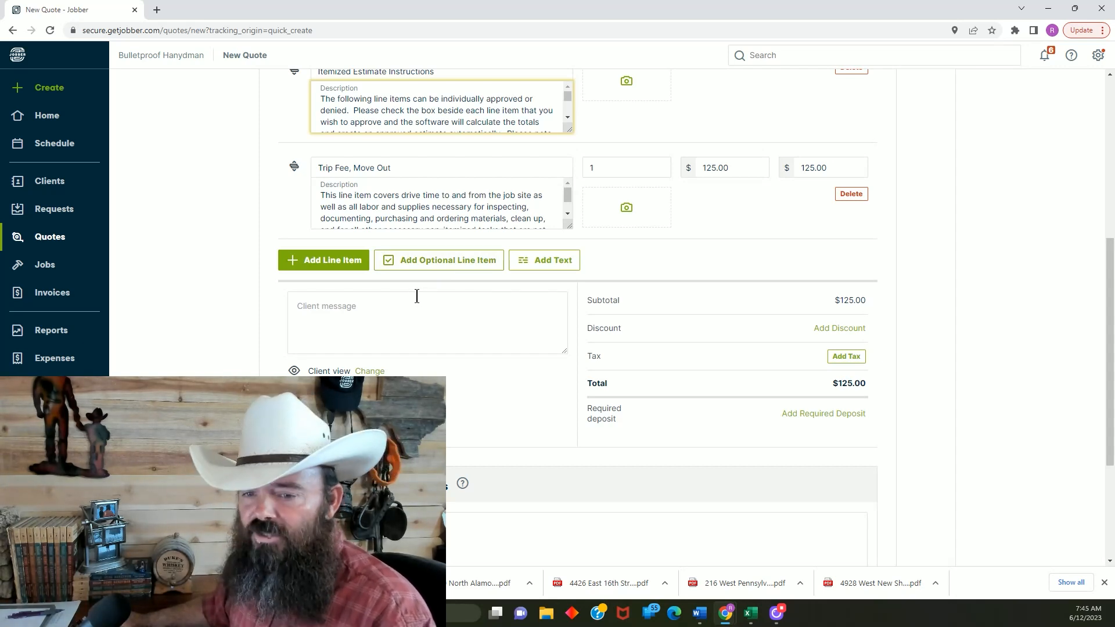
click(439, 267)
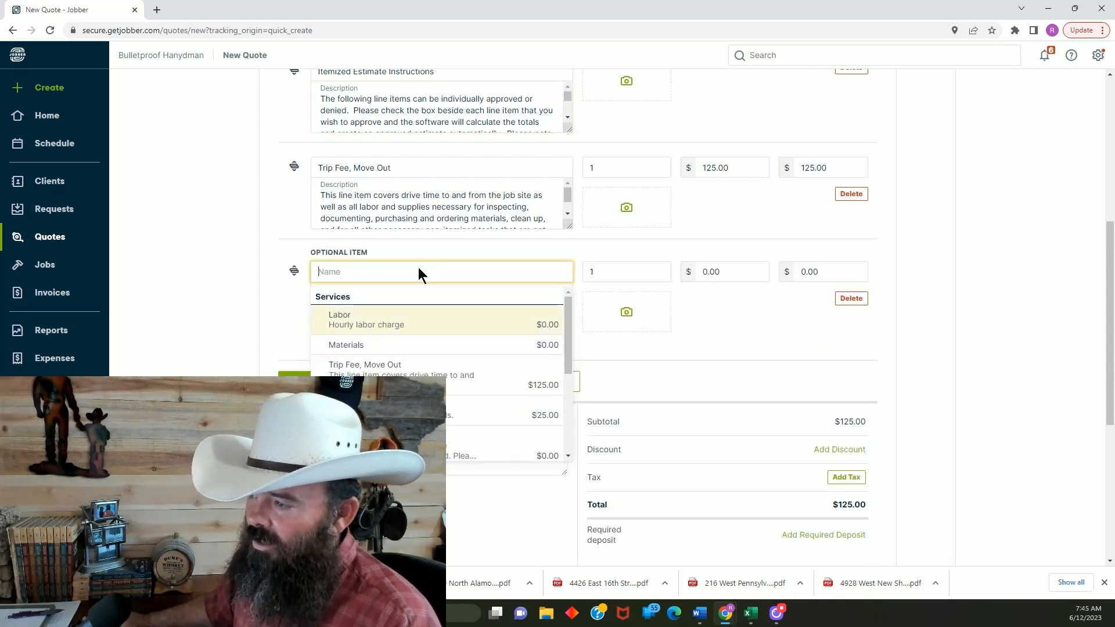
click(249, 270)
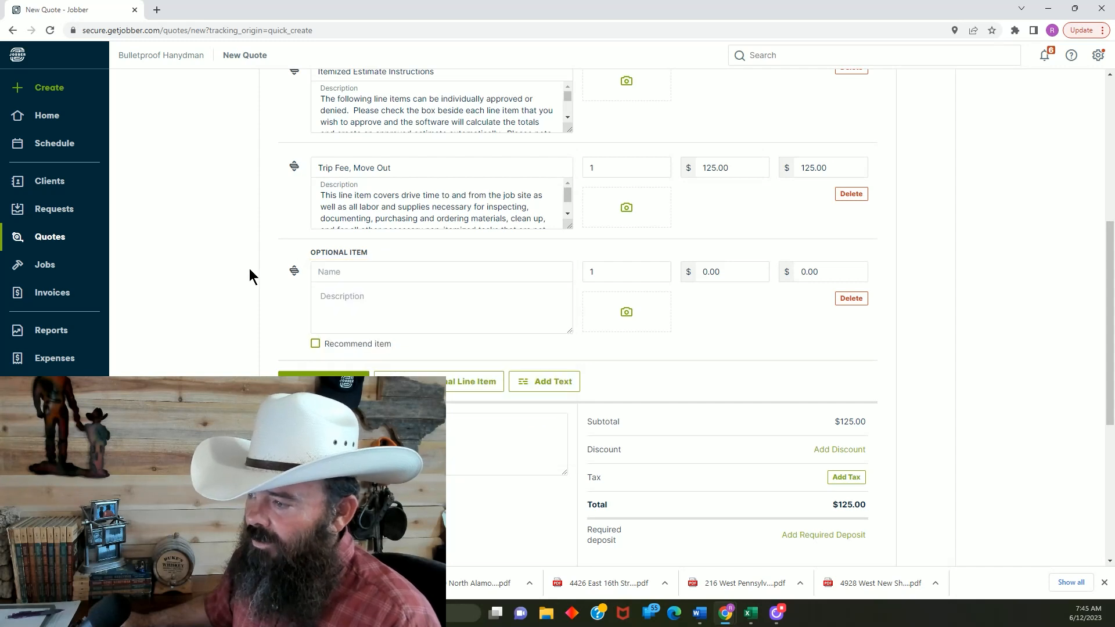
click(852, 298)
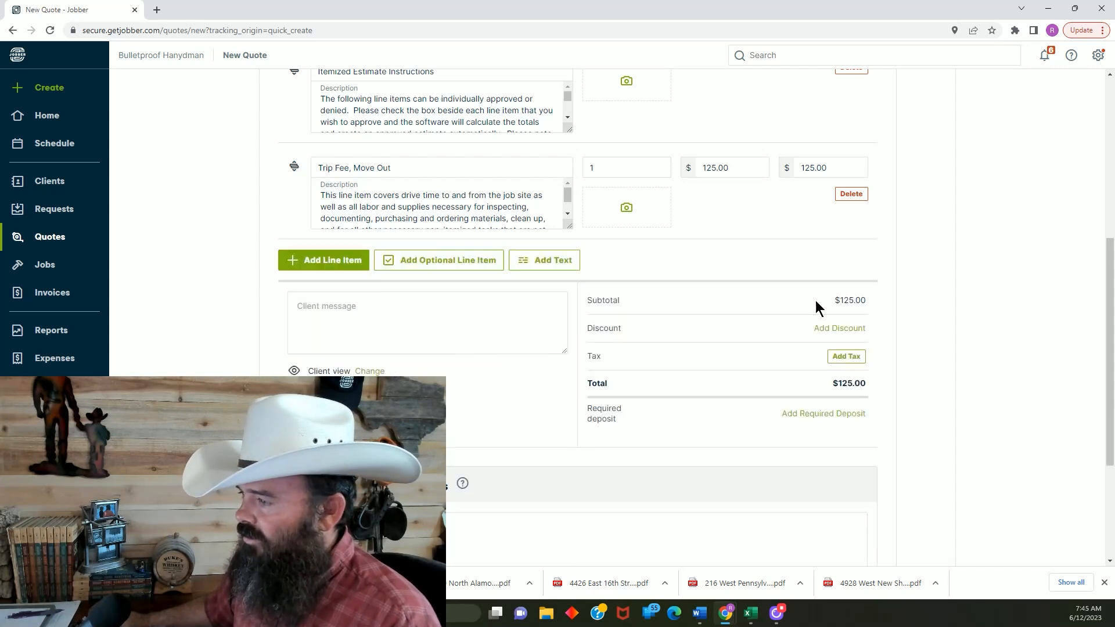
Add an optional line item to the quote and name it "Stakes in back yard"
click(444, 266)
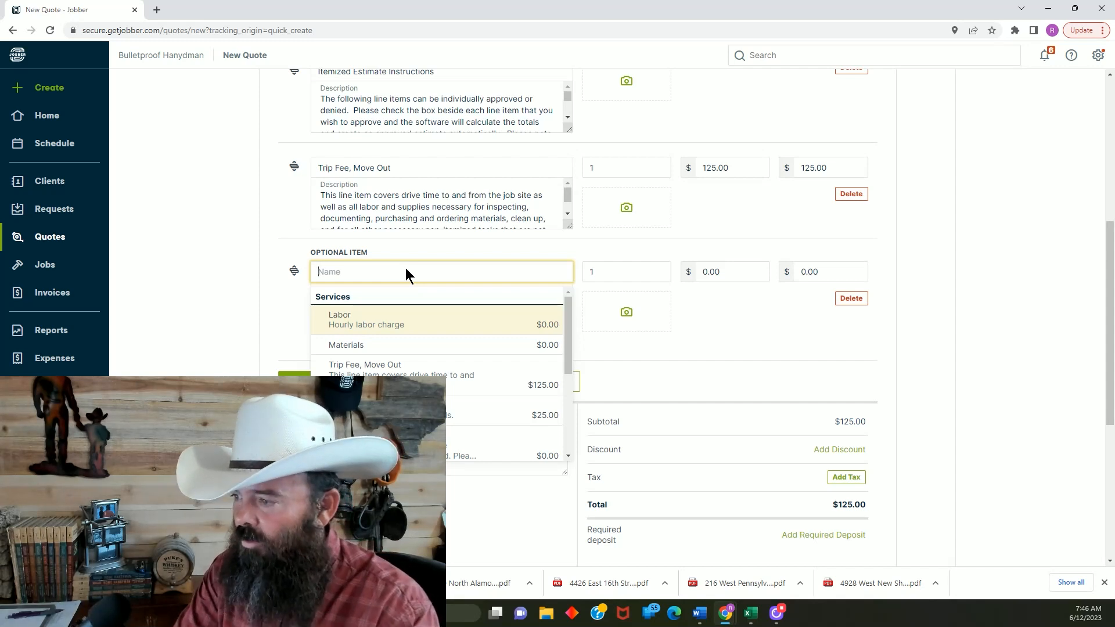
text(STak)
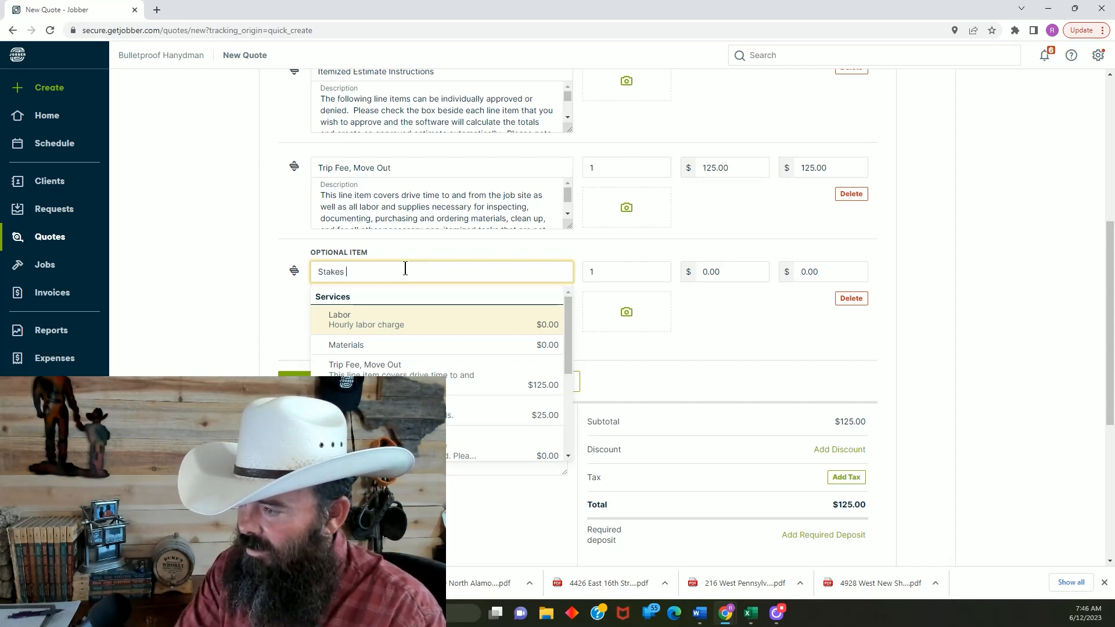
text(es in back yard.)
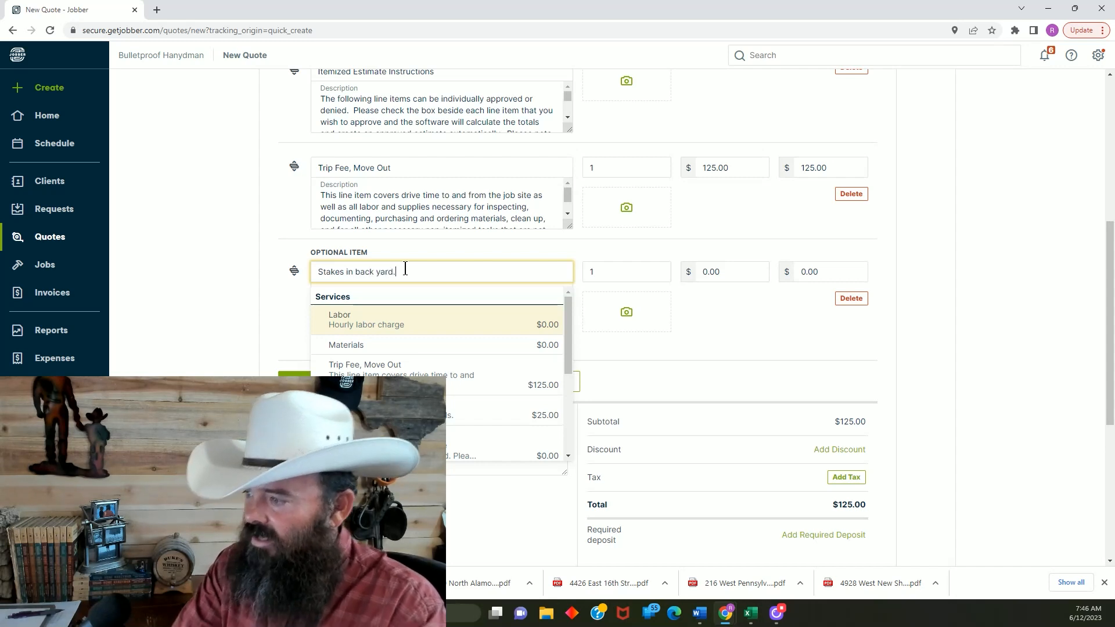
key(Escape)
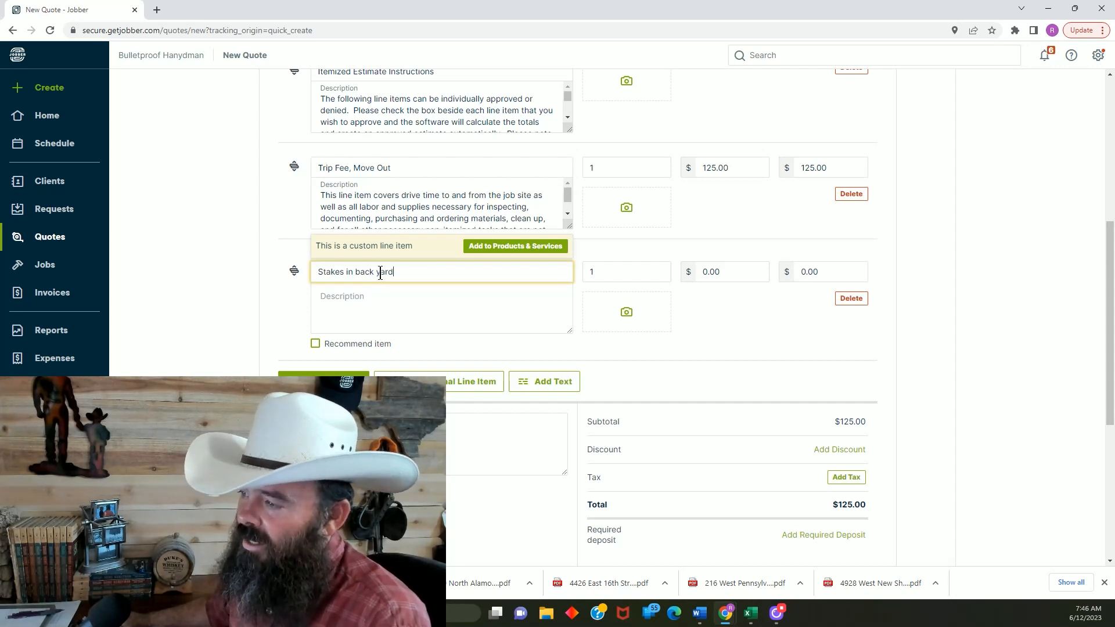
Fill the description of the "Stakes in back yard" optional item with two lines of random placeholder text
click(402, 308)
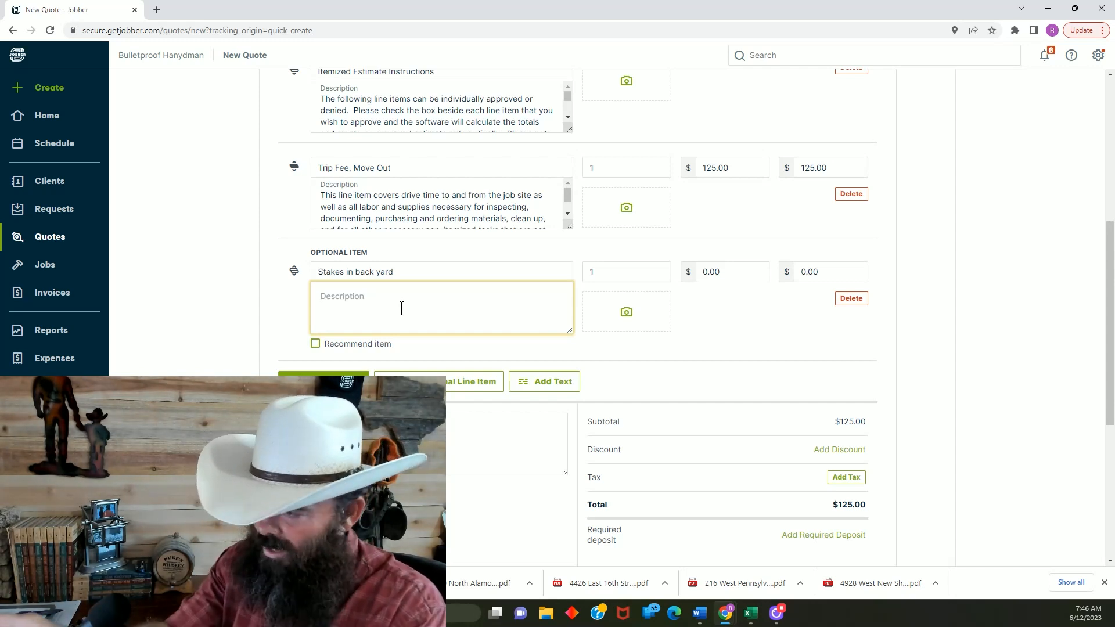
text(;dkjf)
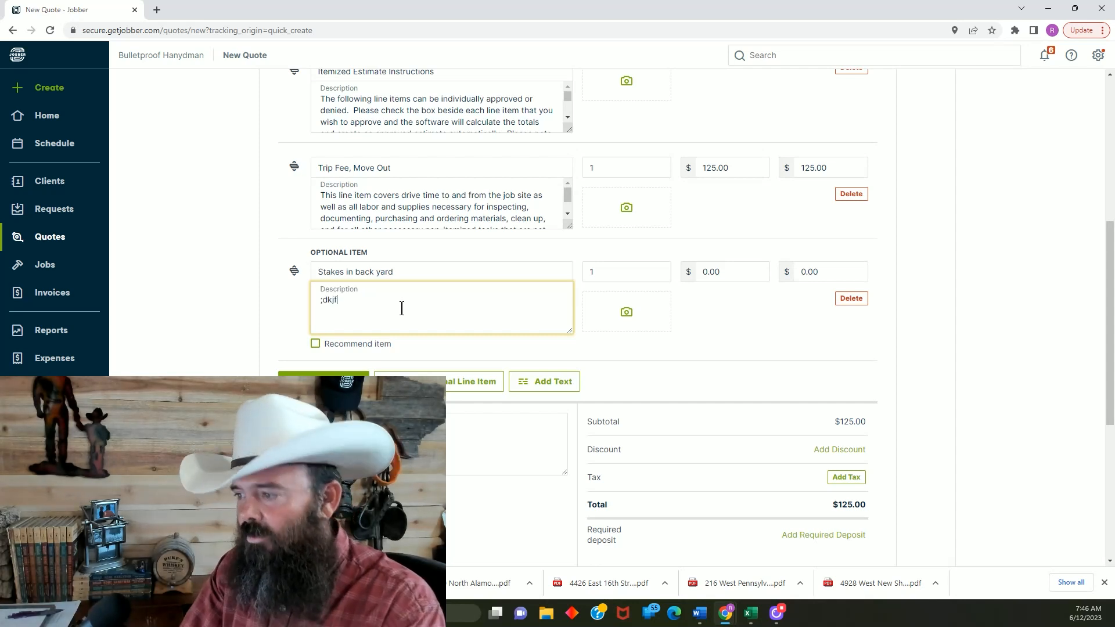
text(gsd;kjfghs;dklfjghs;dfh;djkfg)
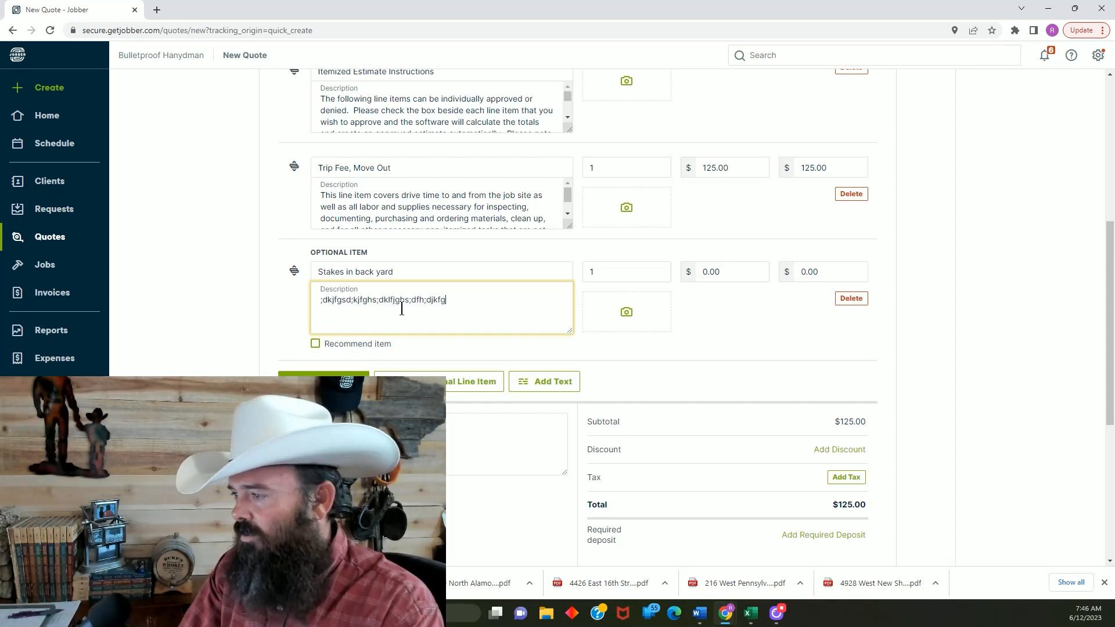
text(;sdfng;dskfj  df;h)
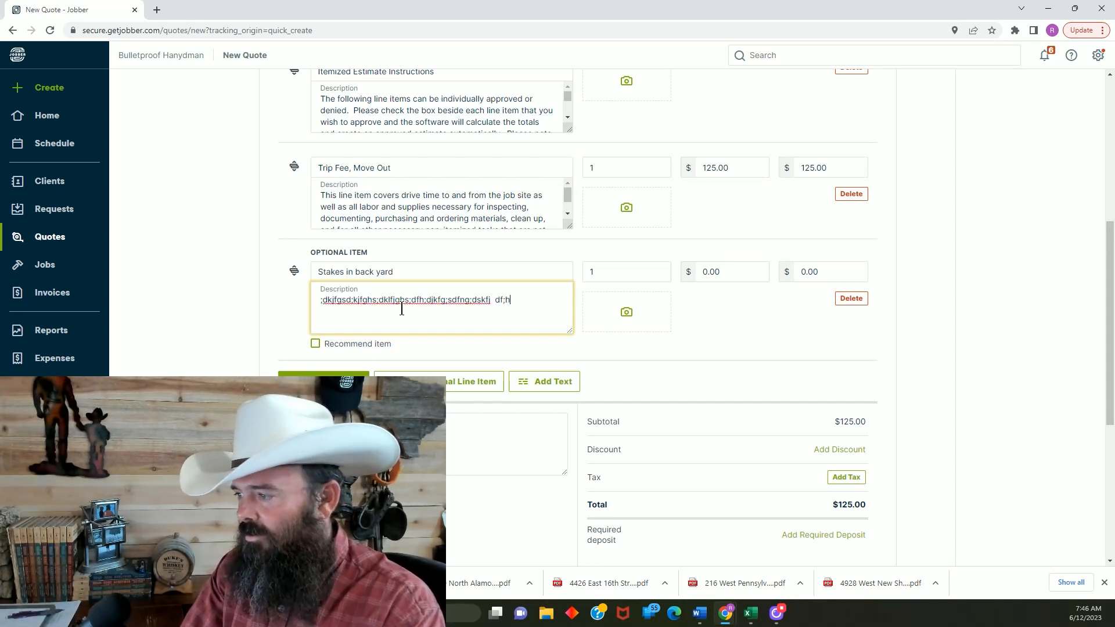
text(d;fh;sdfhg;h)
key(Return)
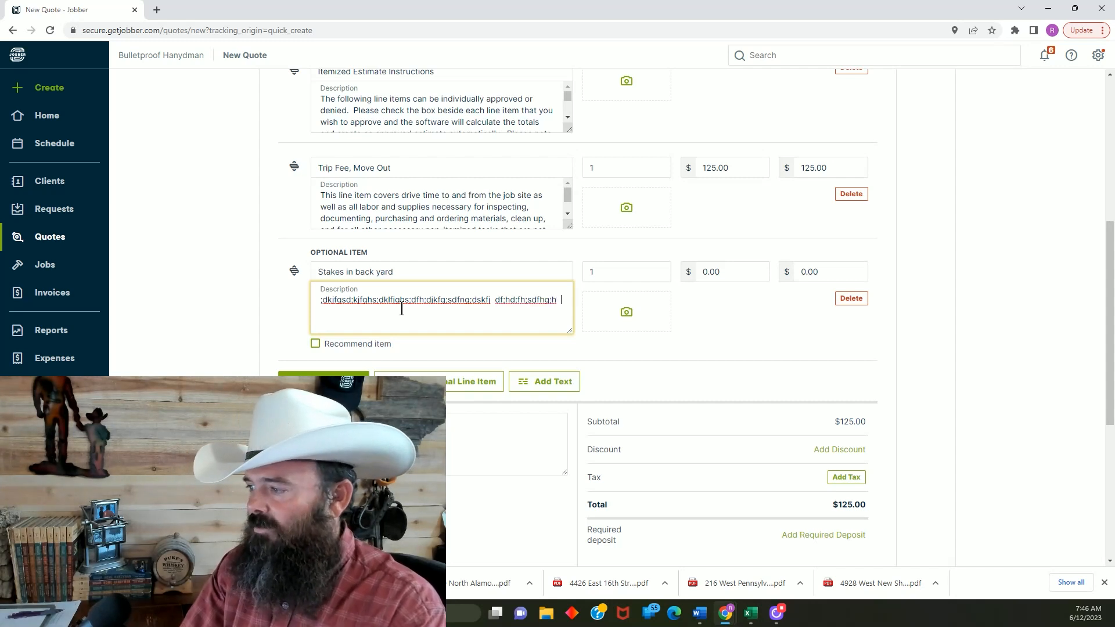
text(;sdlkfhg;skdjfh)
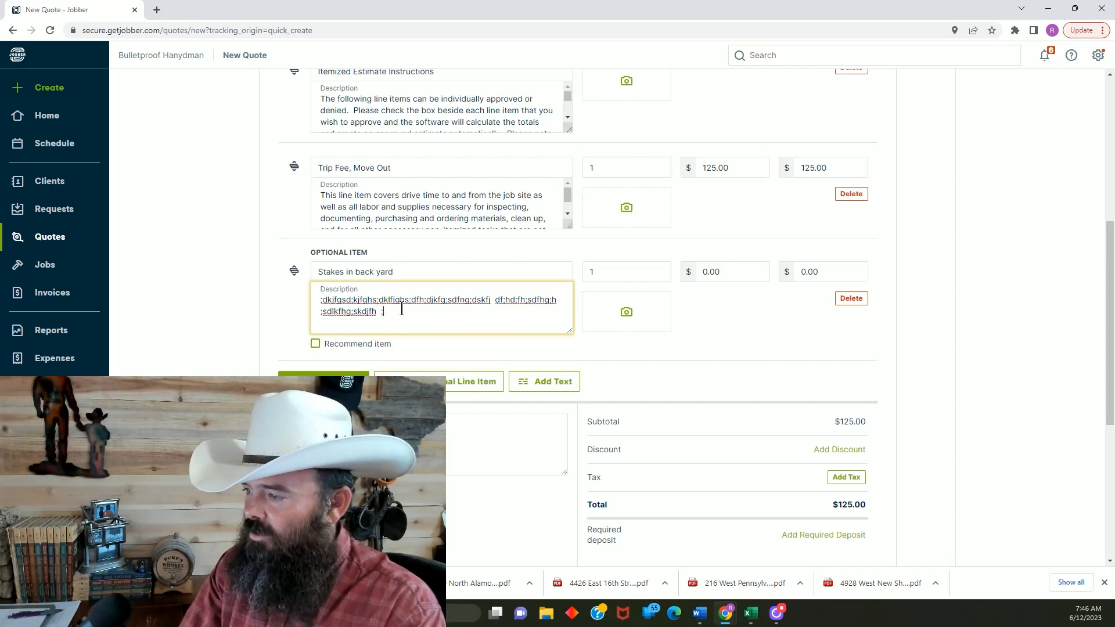
text(  ;sdlfhg;dhf)
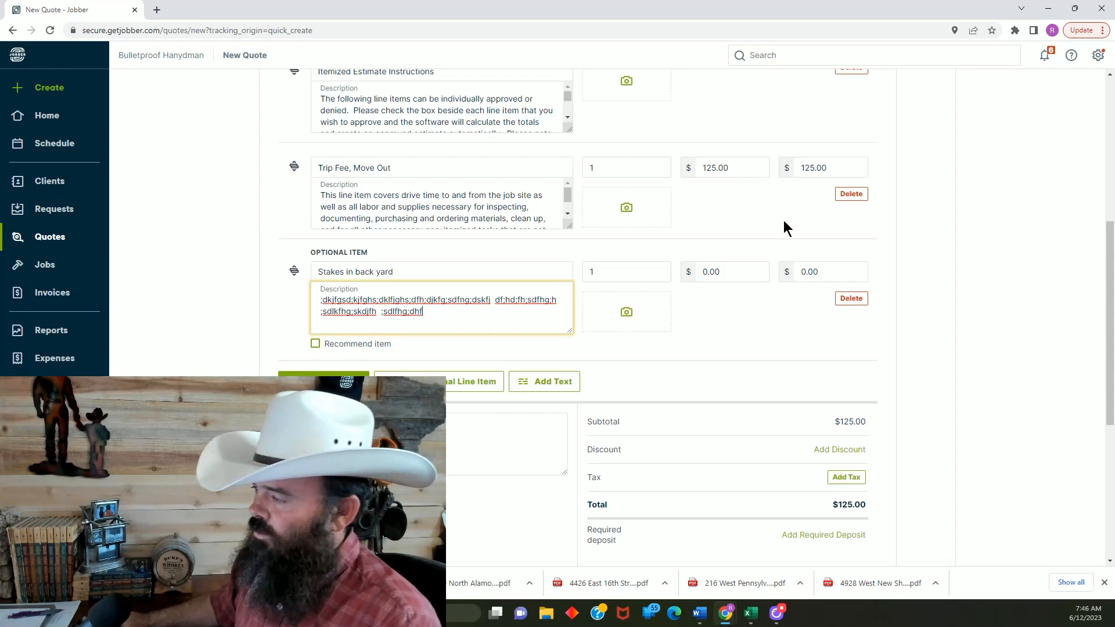
Set the total of the "Stakes in back yard" optional item to $40
click(821, 269)
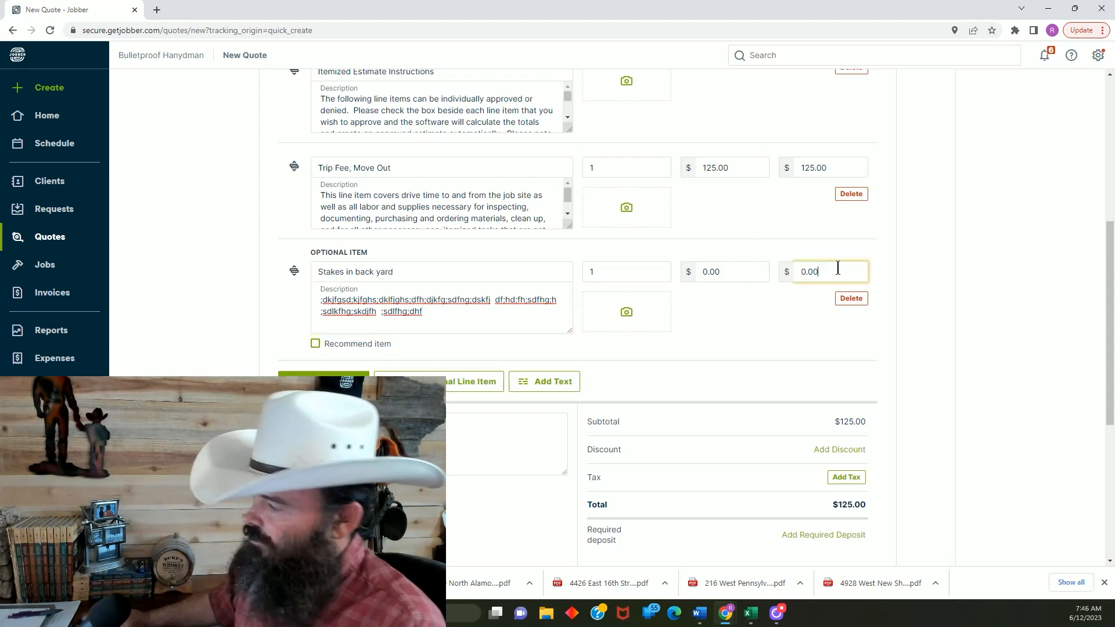
key(BackSpace)
key(BackSpace)
key(BackSpace)
key(BackSpace)
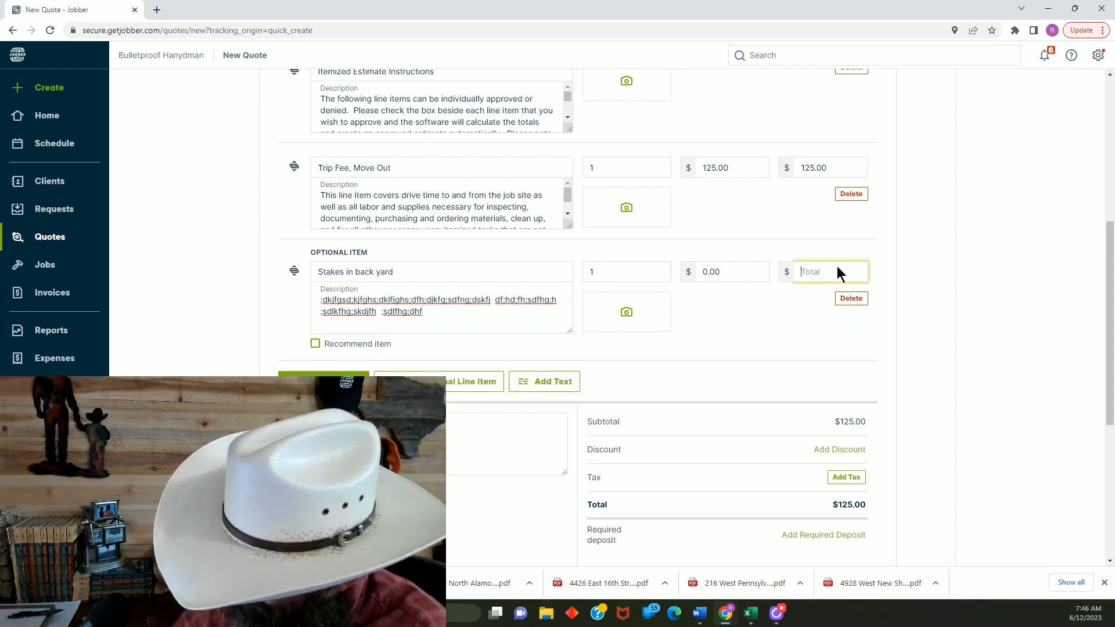
text(40)
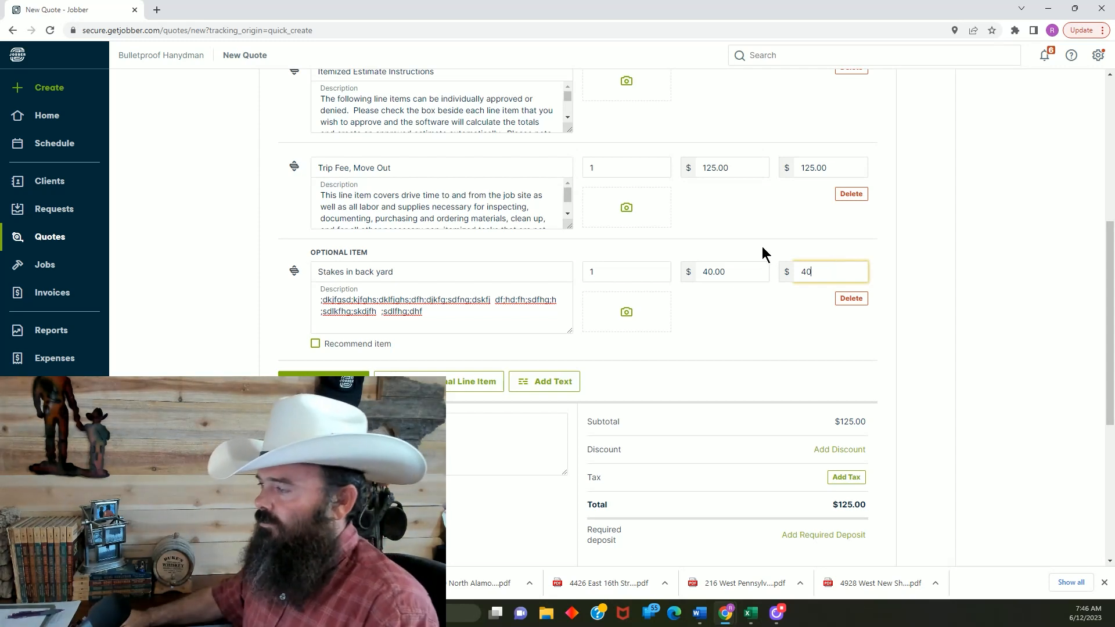
click(748, 321)
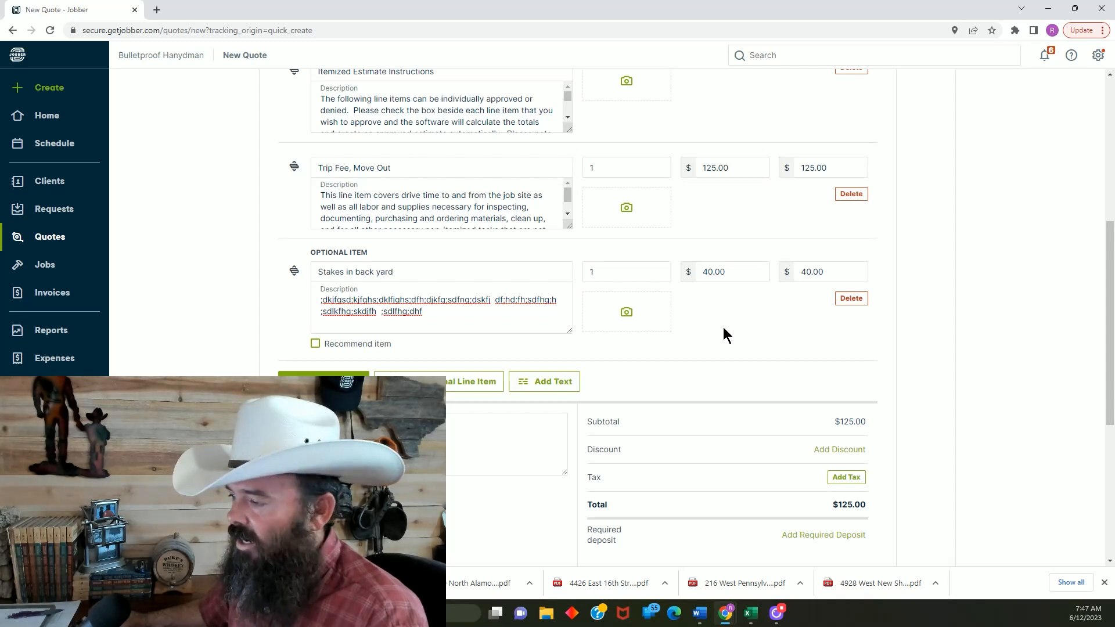
Add another optional line item below the stakes item and name it "Labor, Faucet, Kitchen, Install New"
scroll(724, 327, down, 2)
scroll(660, 301, down, 2)
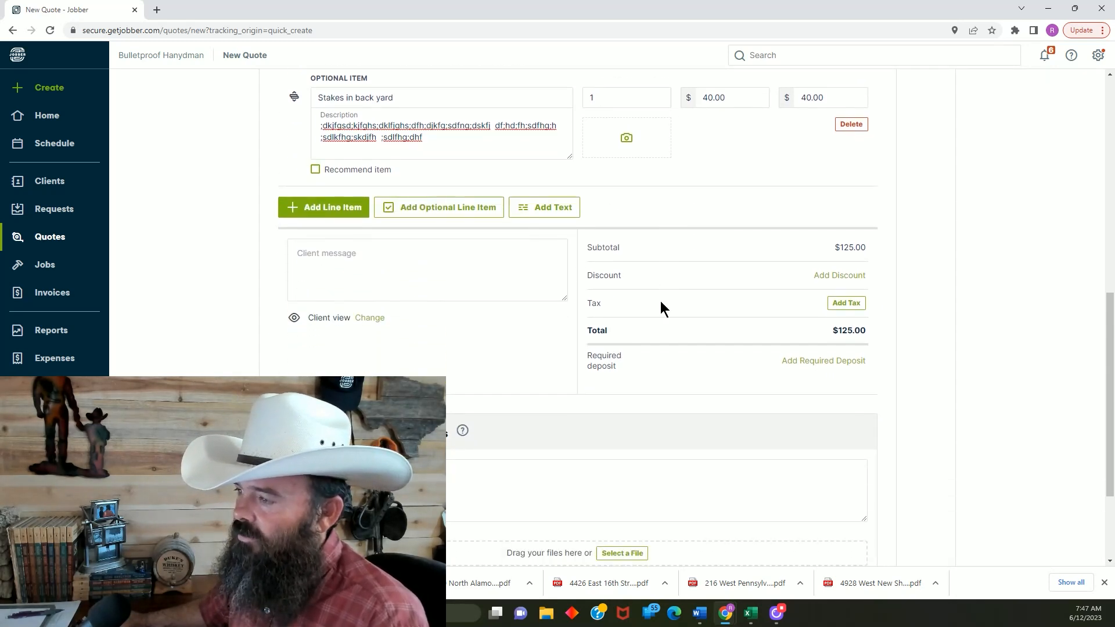
click(453, 212)
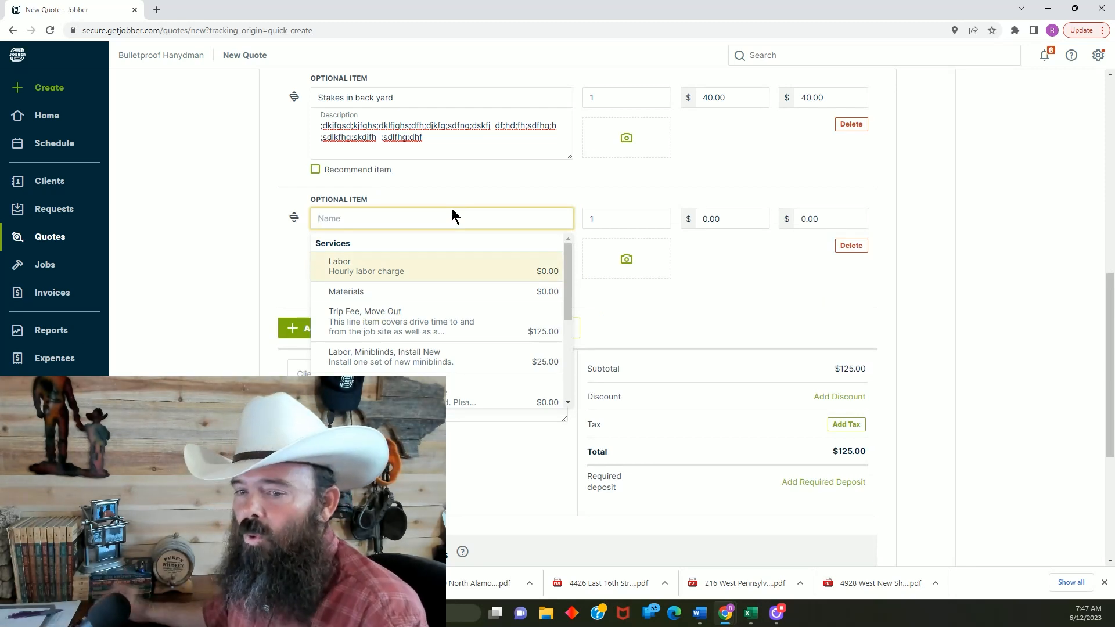
click(429, 218)
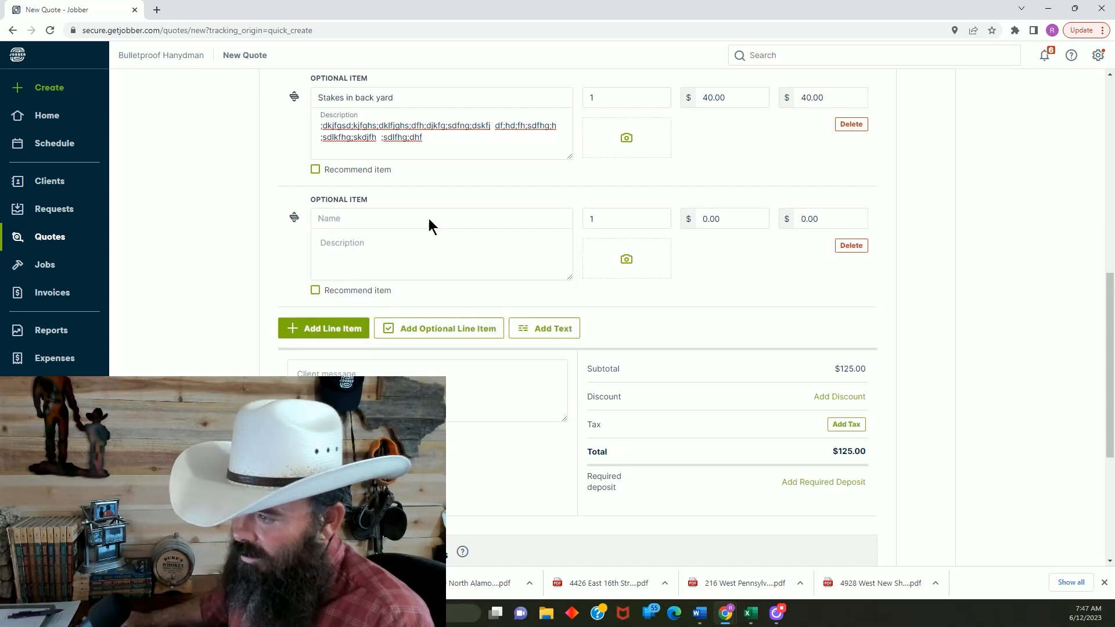
click(429, 218)
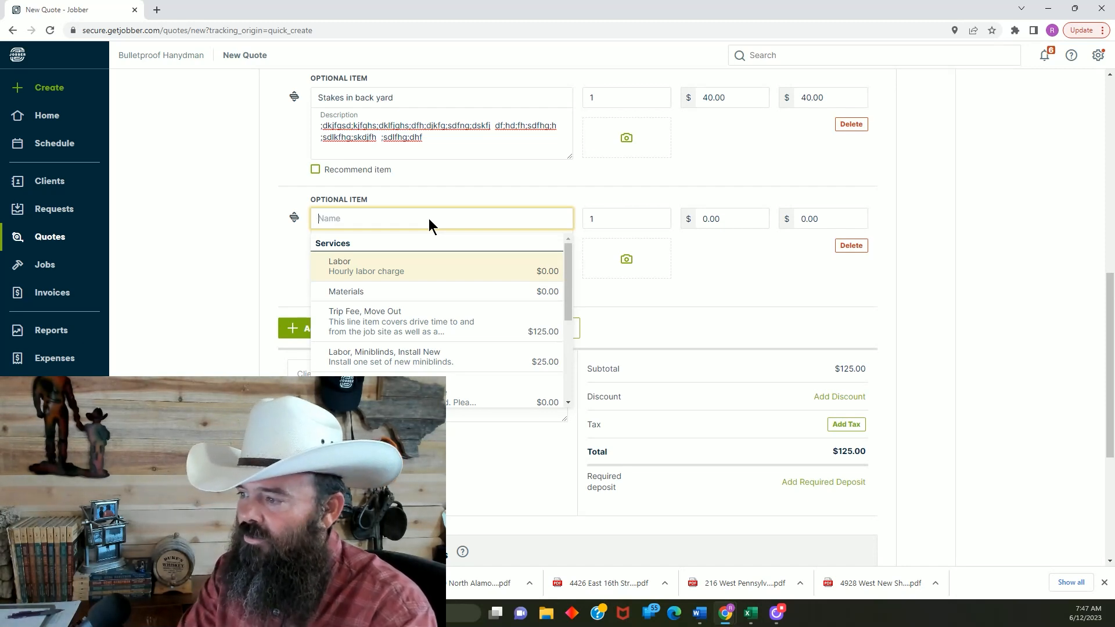
text(Labor)
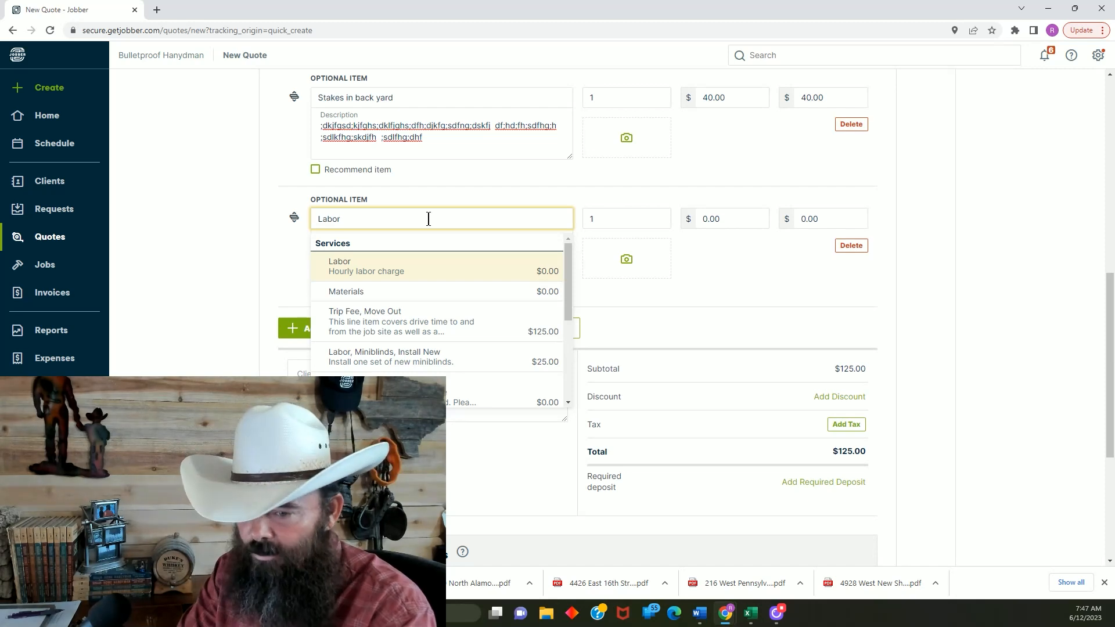
text(, Faucet,)
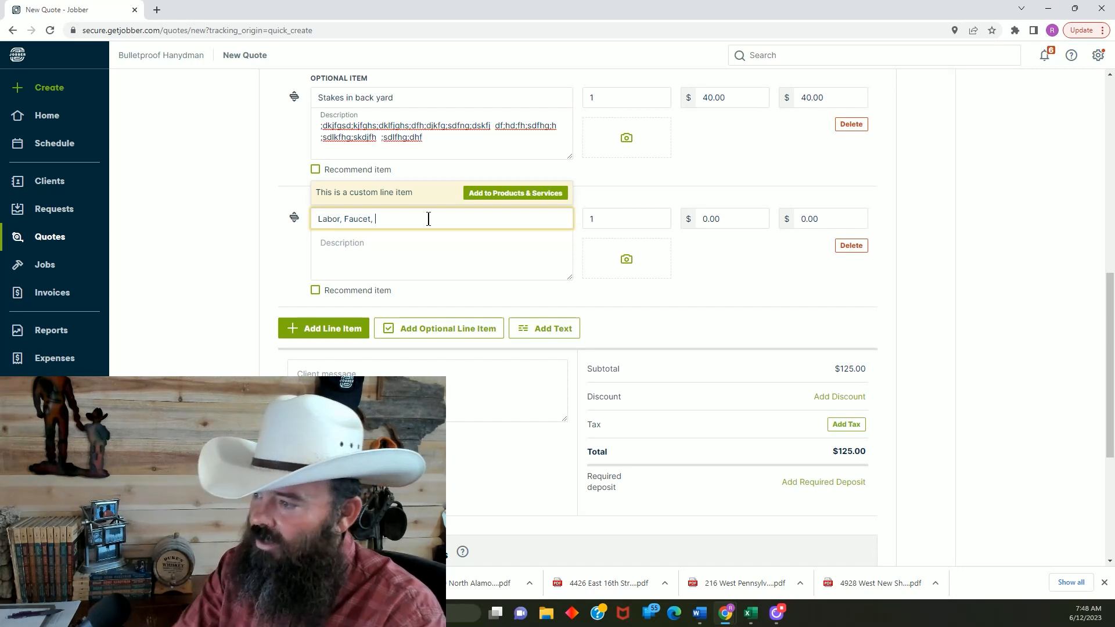
text(Kitche)
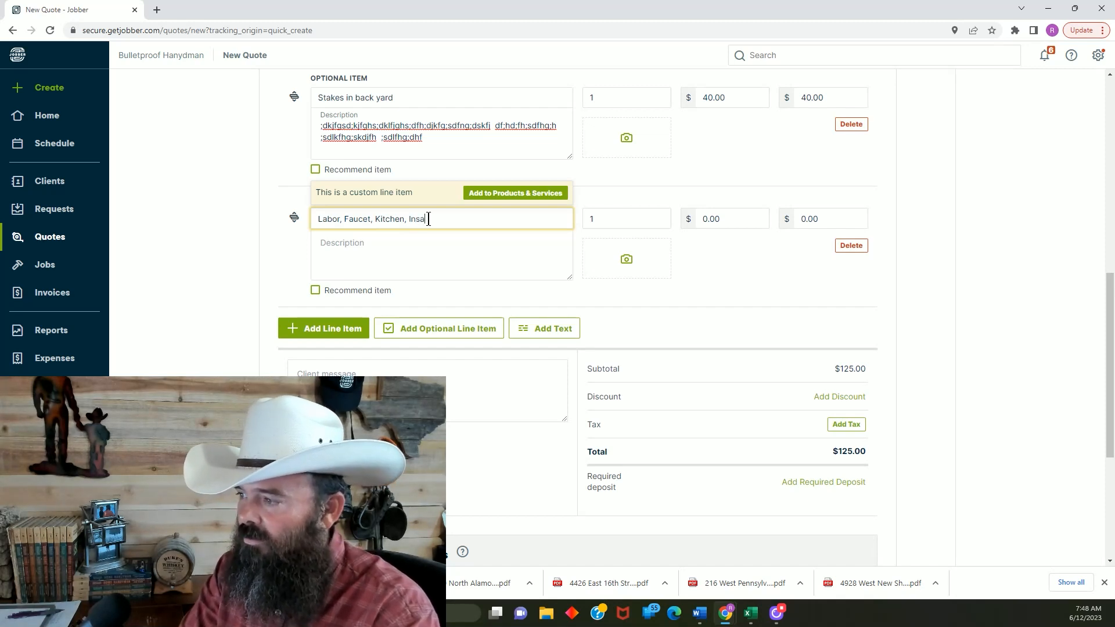
text(n, Install New)
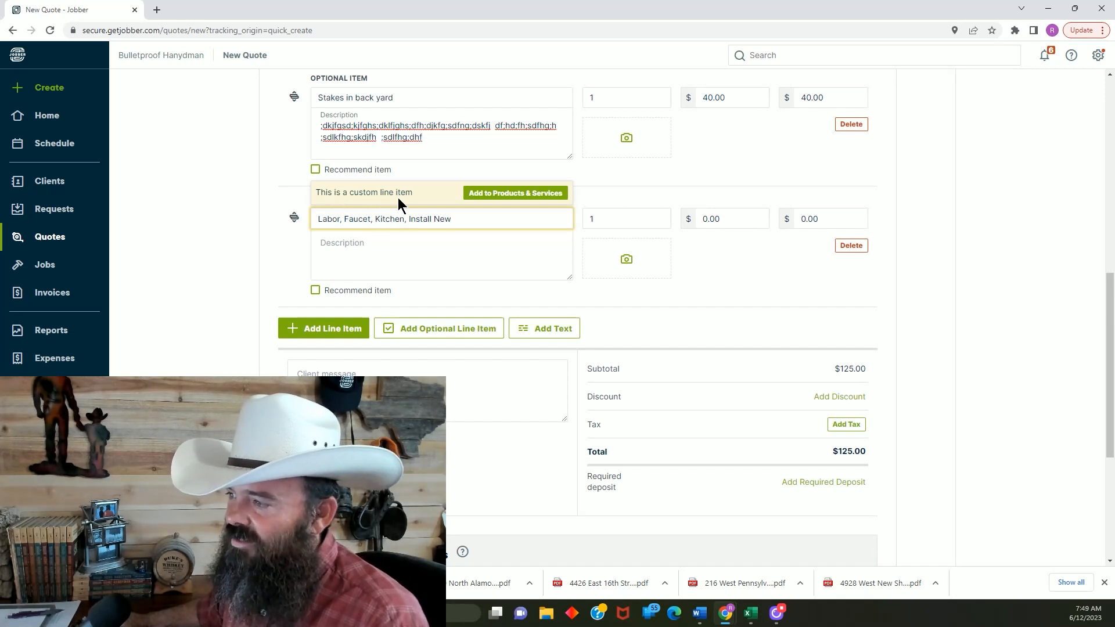
Start adding the faucet item to Products & Services as a Service with the description "Install new kitchen faucet."
click(517, 193)
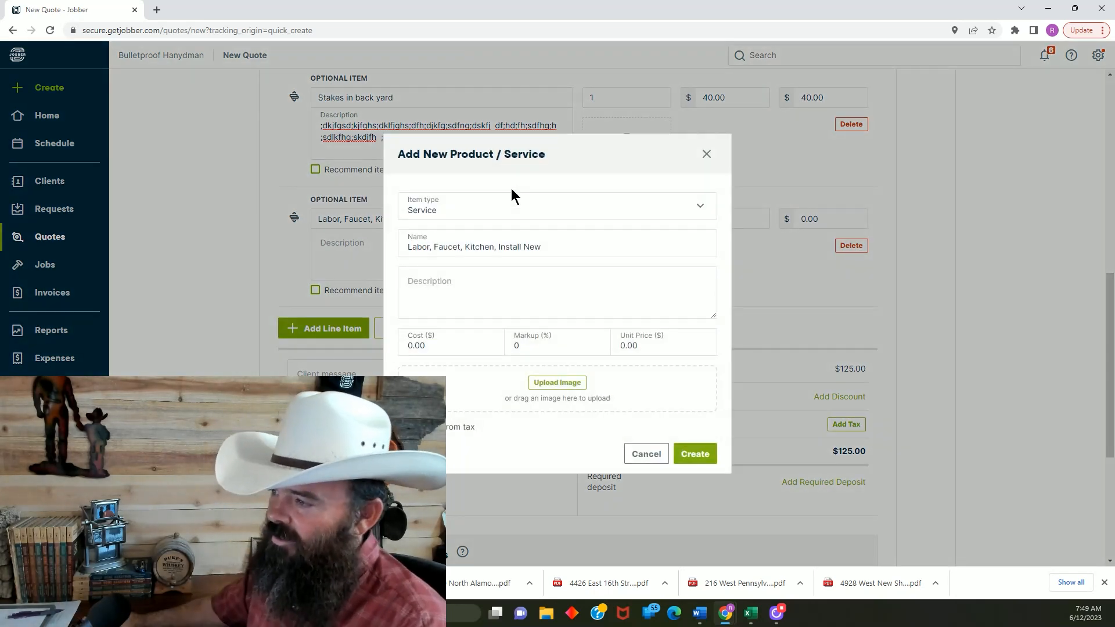
click(701, 207)
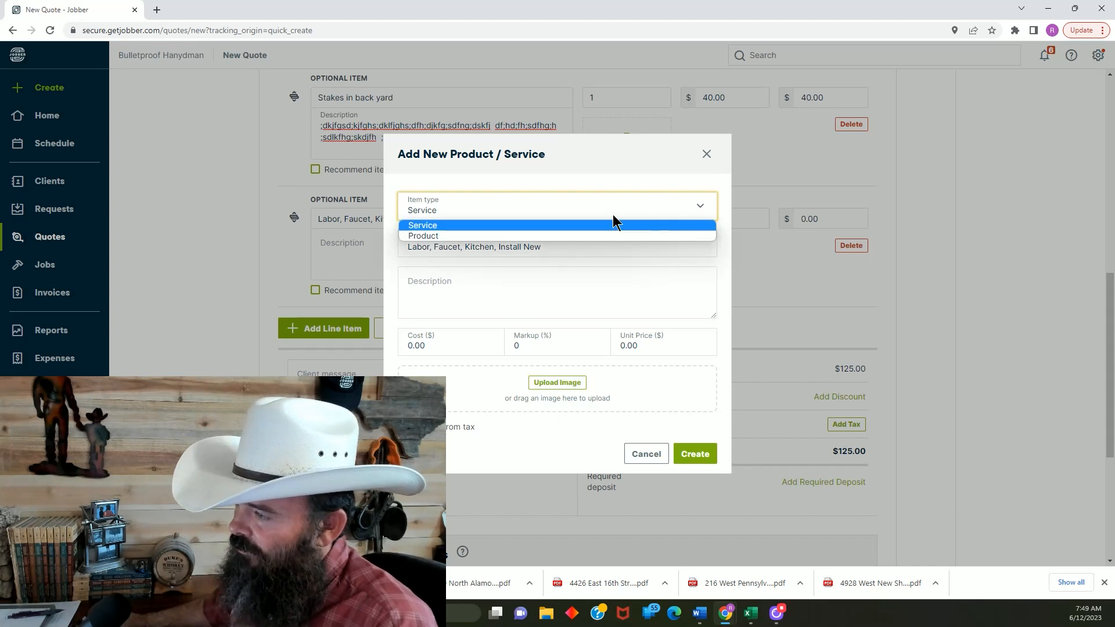
click(487, 228)
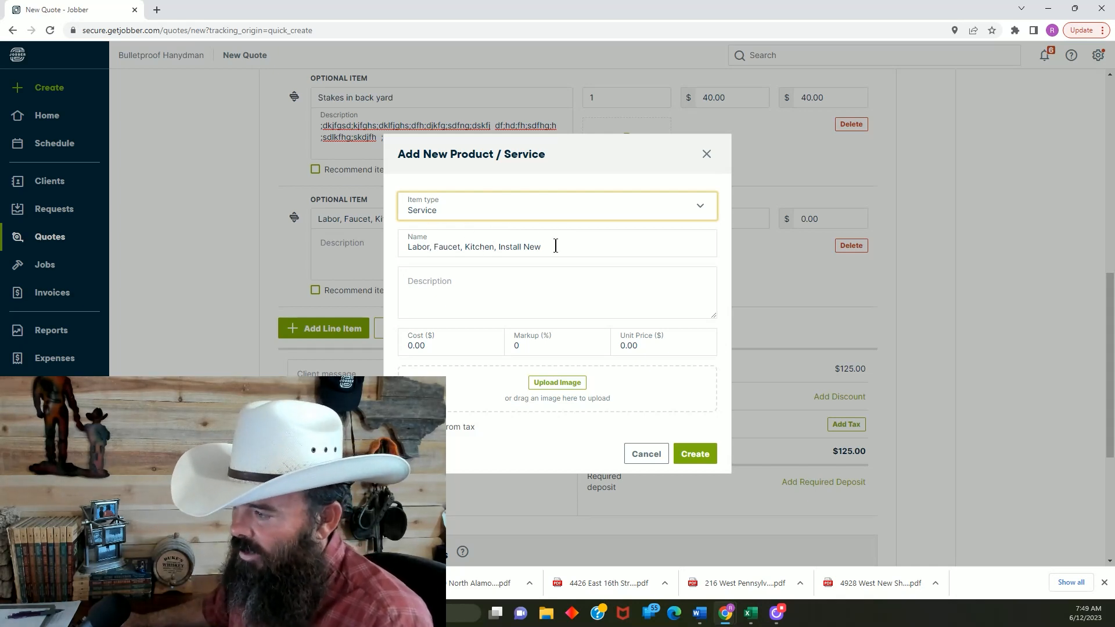
click(510, 281)
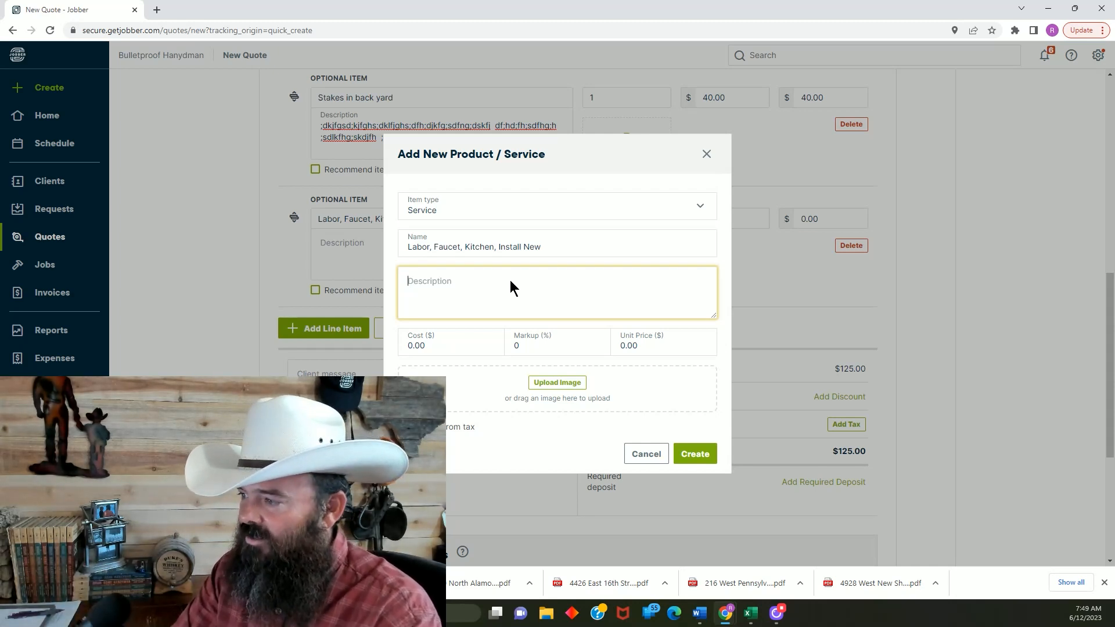
text(Install)
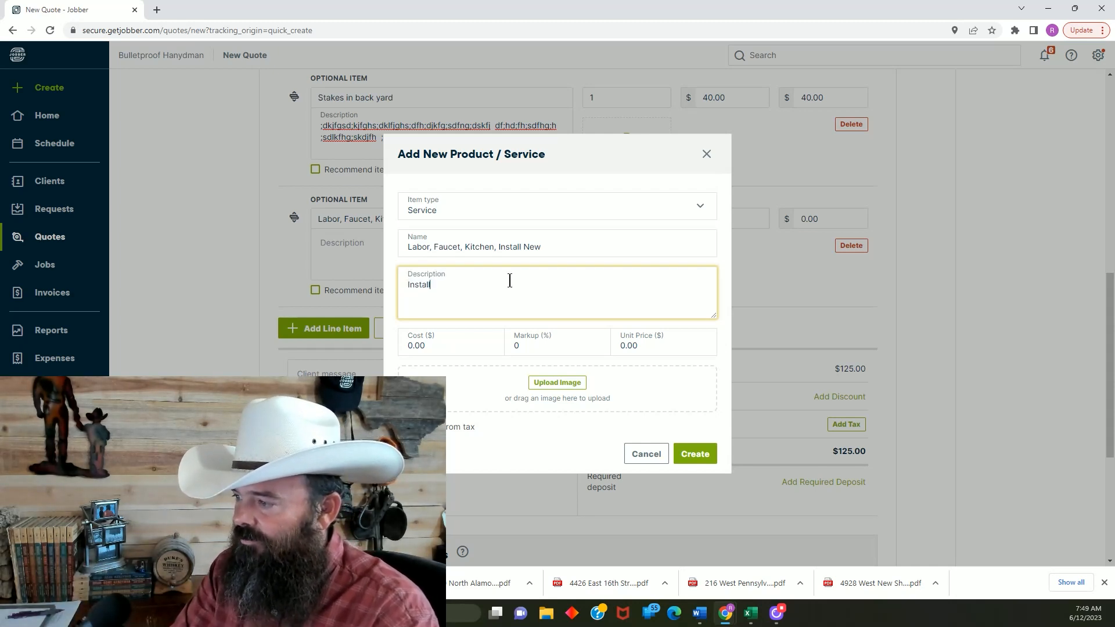
text( new kitchen faucet.)
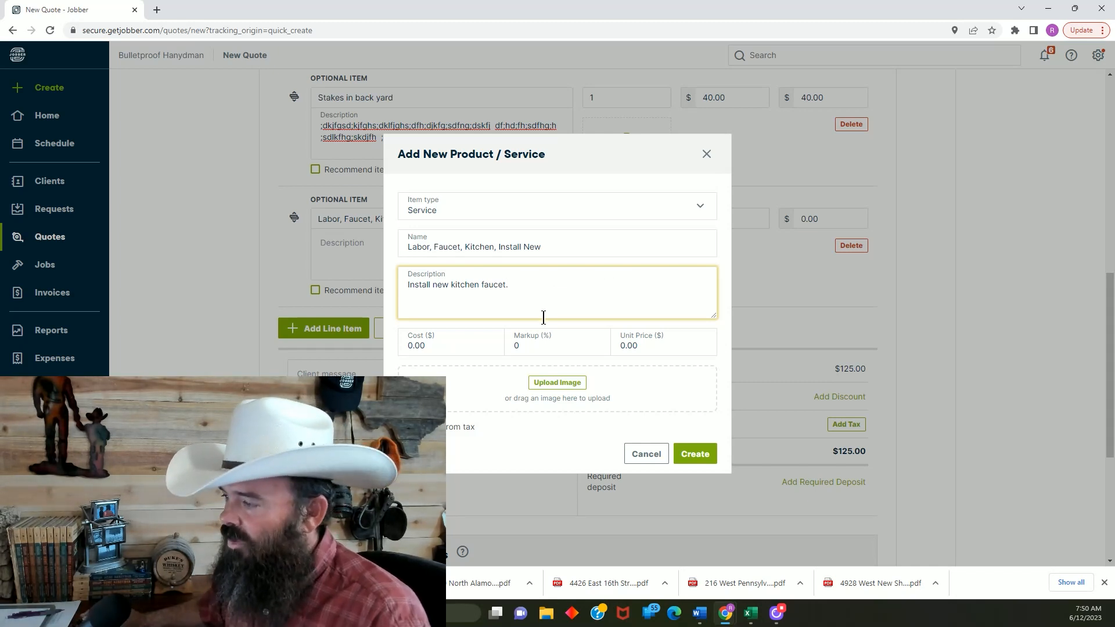
Set the new faucet service's unit price to $85 and create it
click(651, 351)
key(BackSpace)
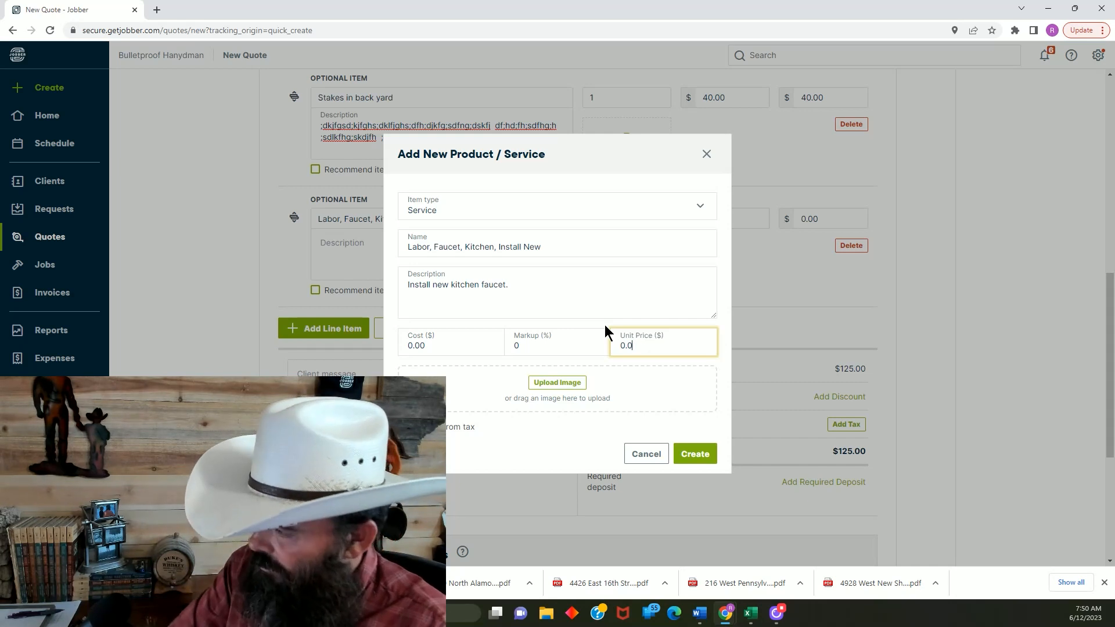
key(BackSpace)
key(BackSpace)
key(BackSpace)
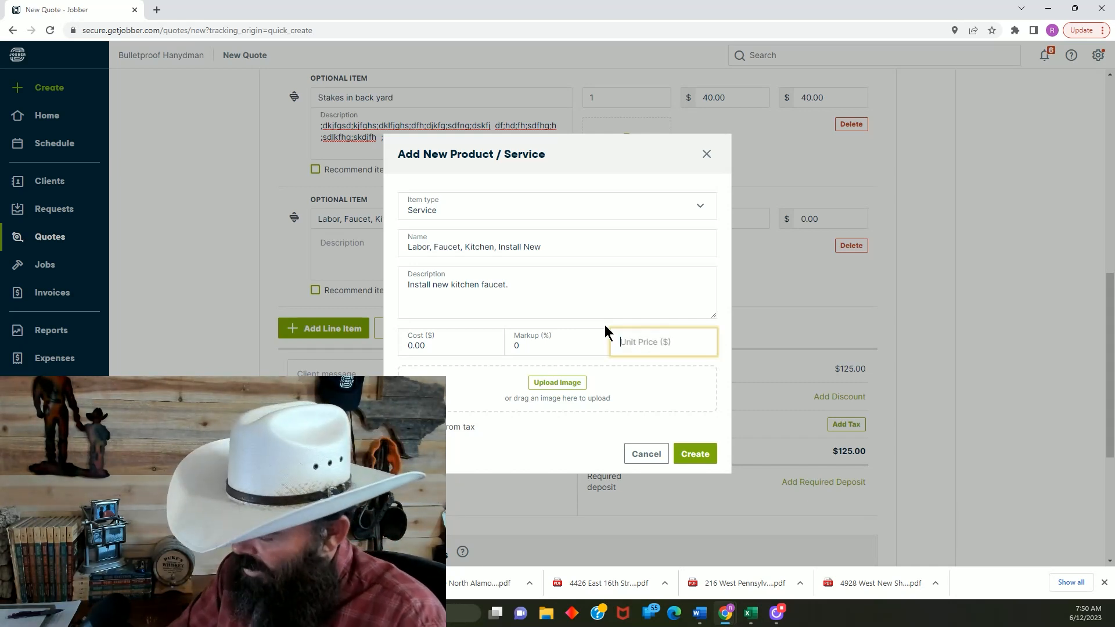
text(854)
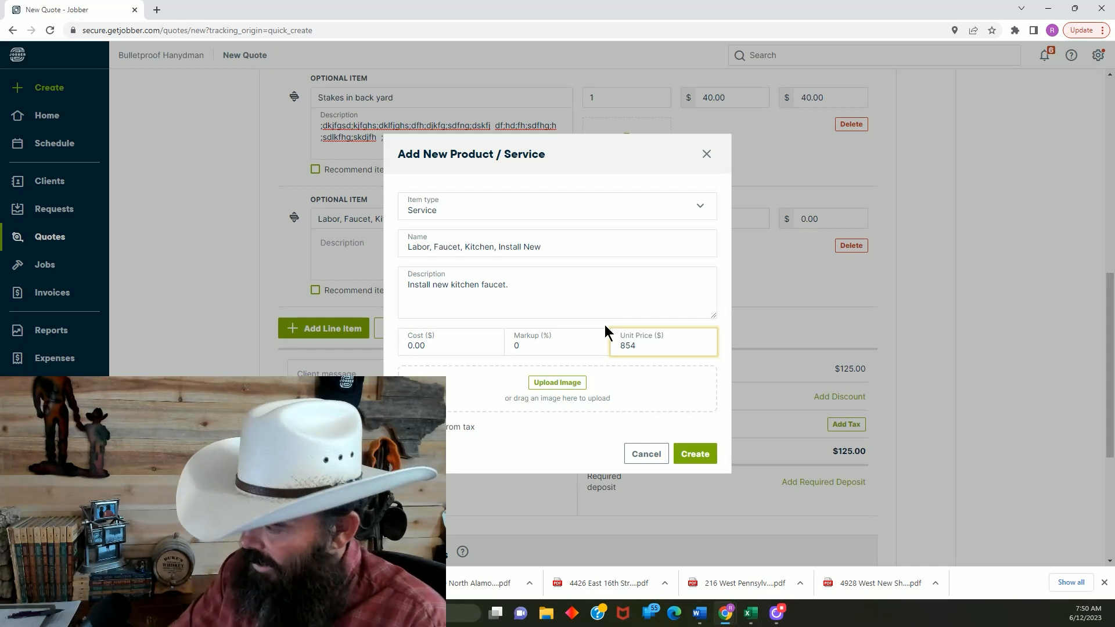
key(BackSpace)
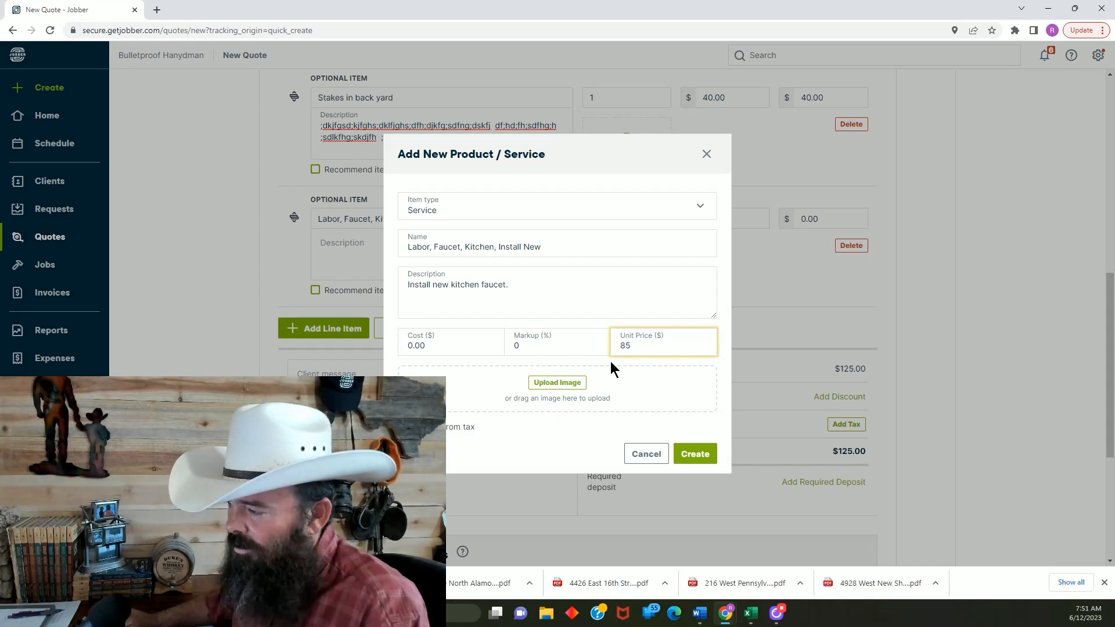
click(697, 455)
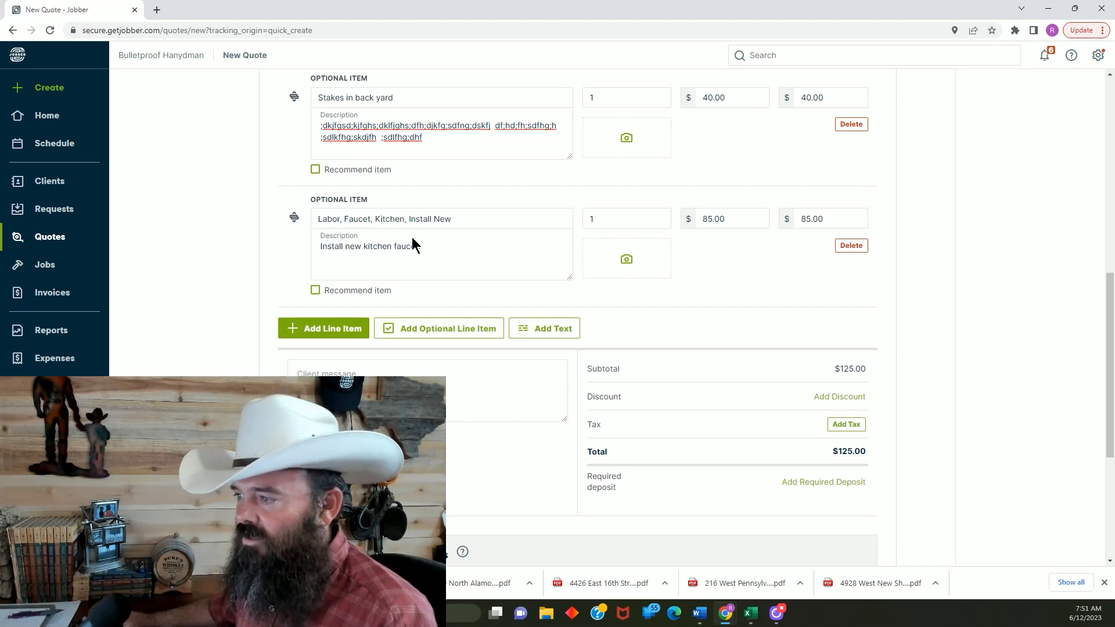
scroll(441, 265, down, 1)
scroll(448, 251, up, 1)
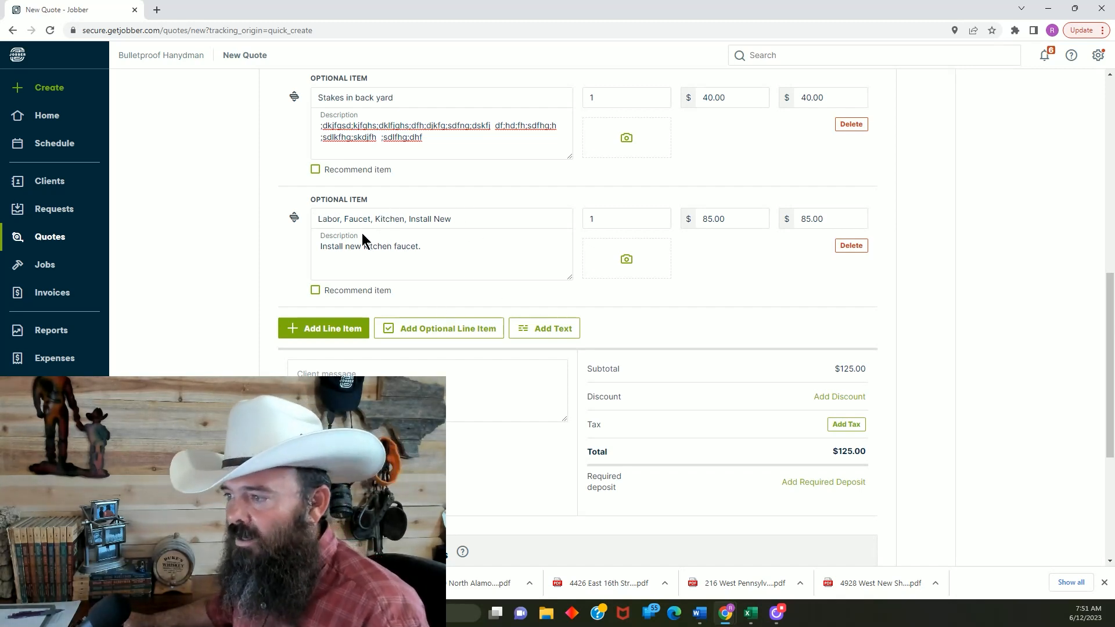
Add another optional line item below the faucet labor item and name it "Materials, Faucet, Kitchen, New"
click(436, 331)
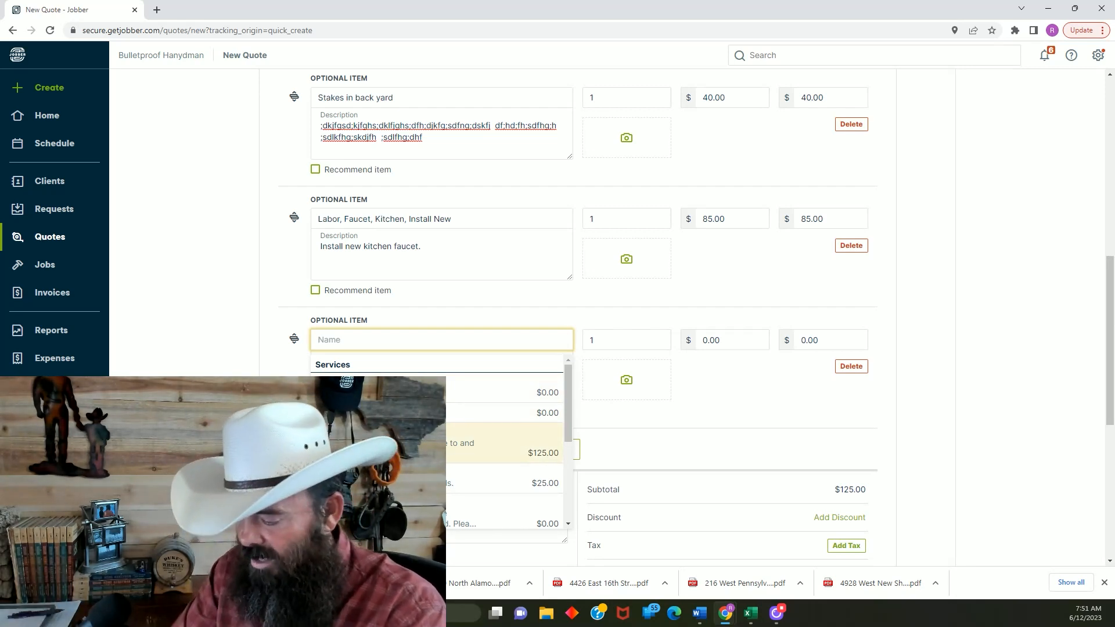
text(Materi)
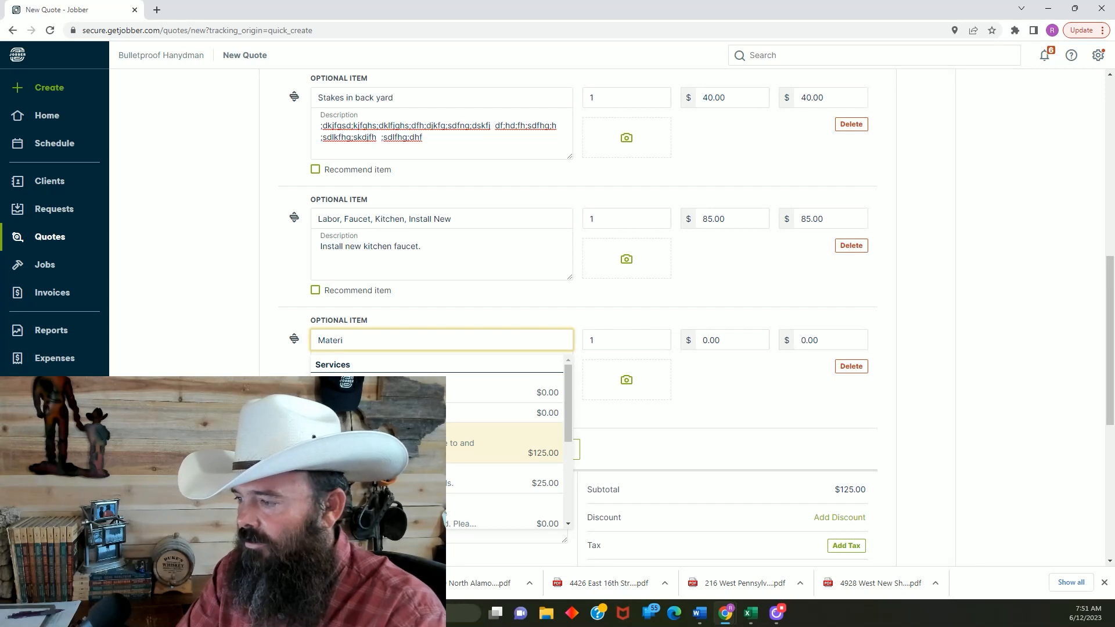
text(als)
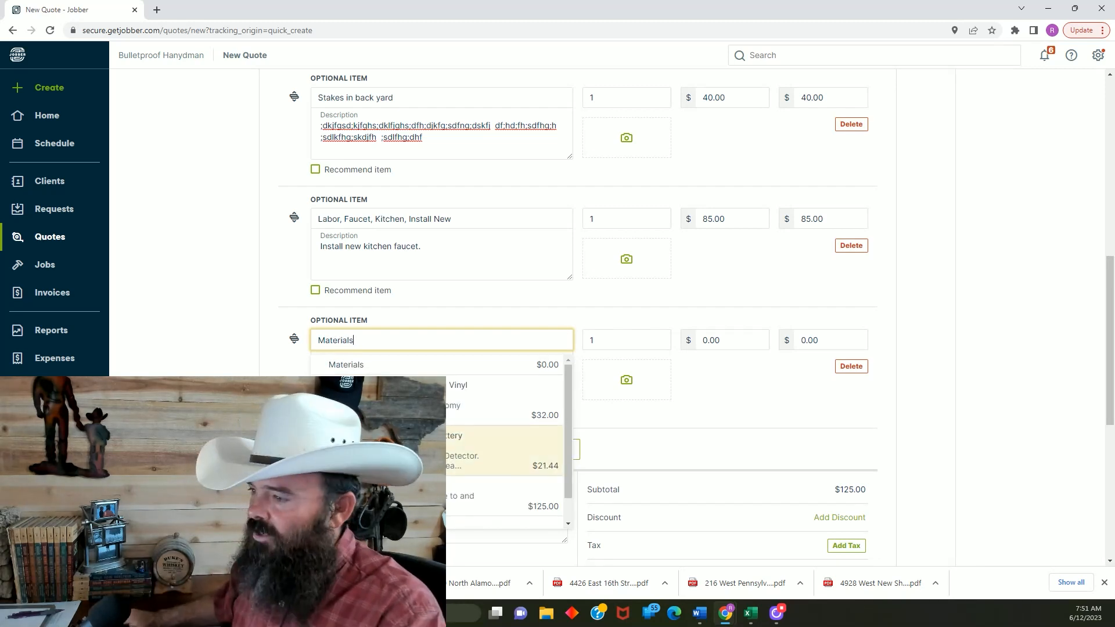
scroll(561, 395, down, 2)
scroll(658, 380, down, 3)
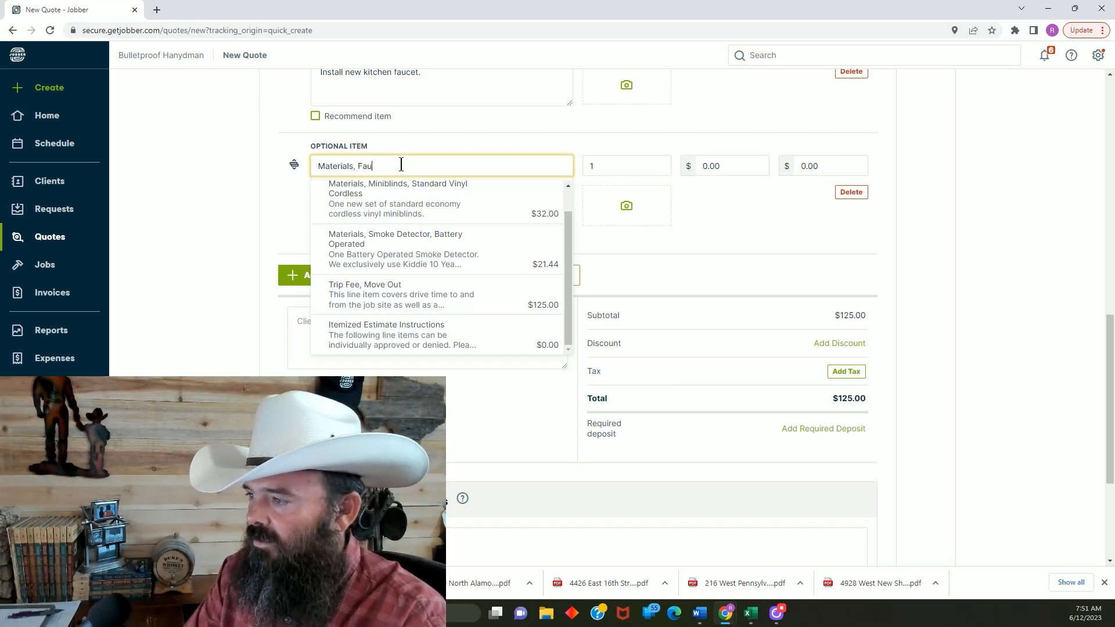
text(, Faucet, Kitchen,)
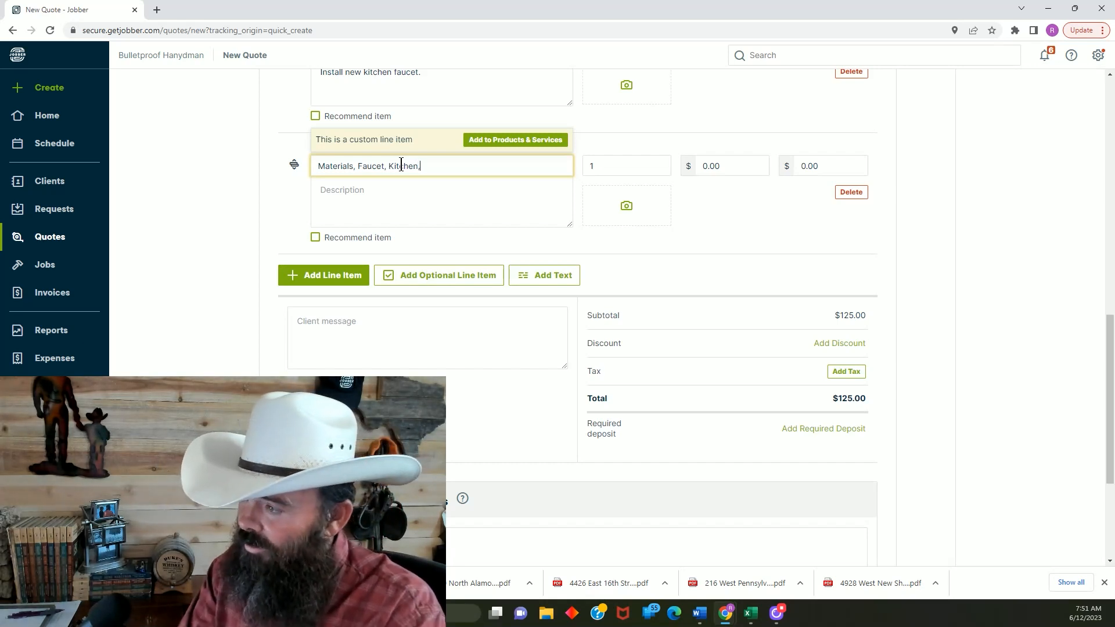
text(New)
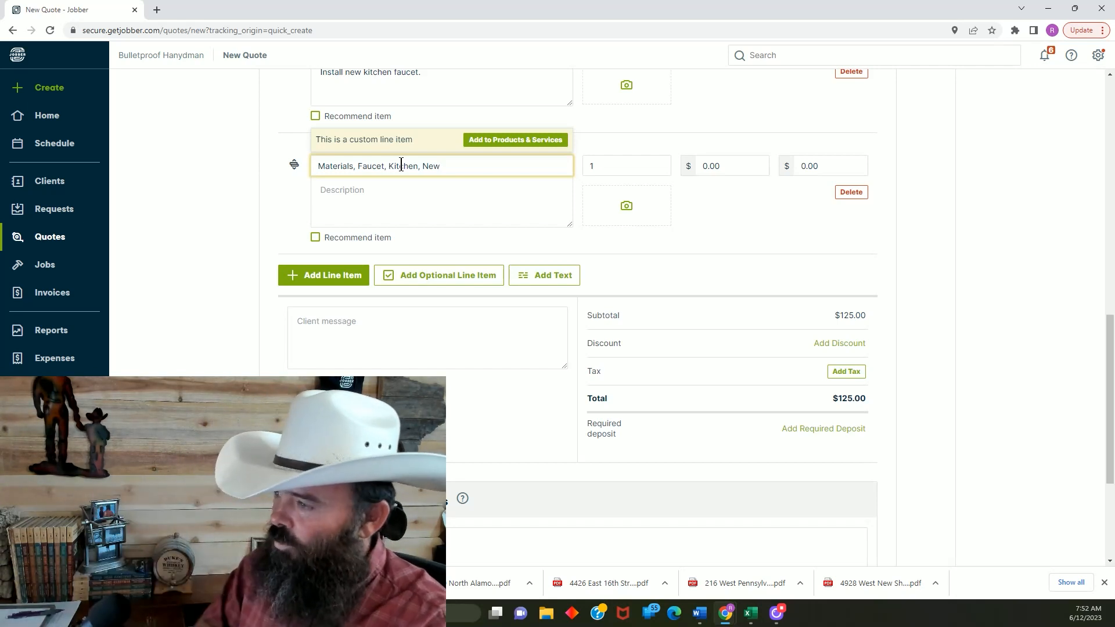
Fill the description of the faucet materials item with random filler text beginning "kldjfg;dlfg;dhjd"
click(402, 193)
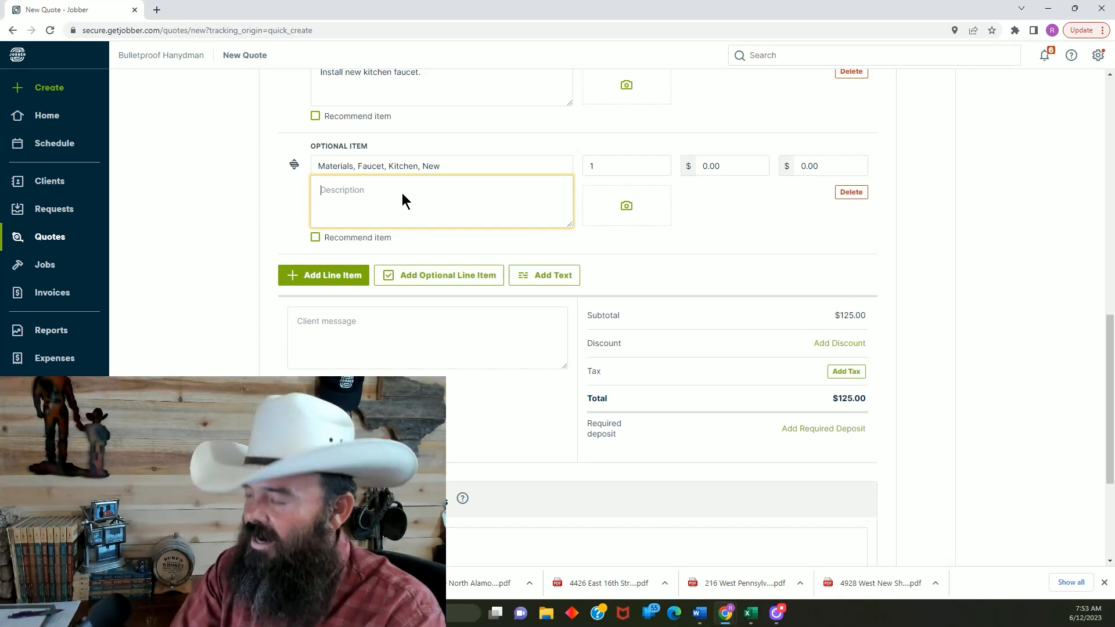
text(kldjfg;dlfg;dhjd ;i)
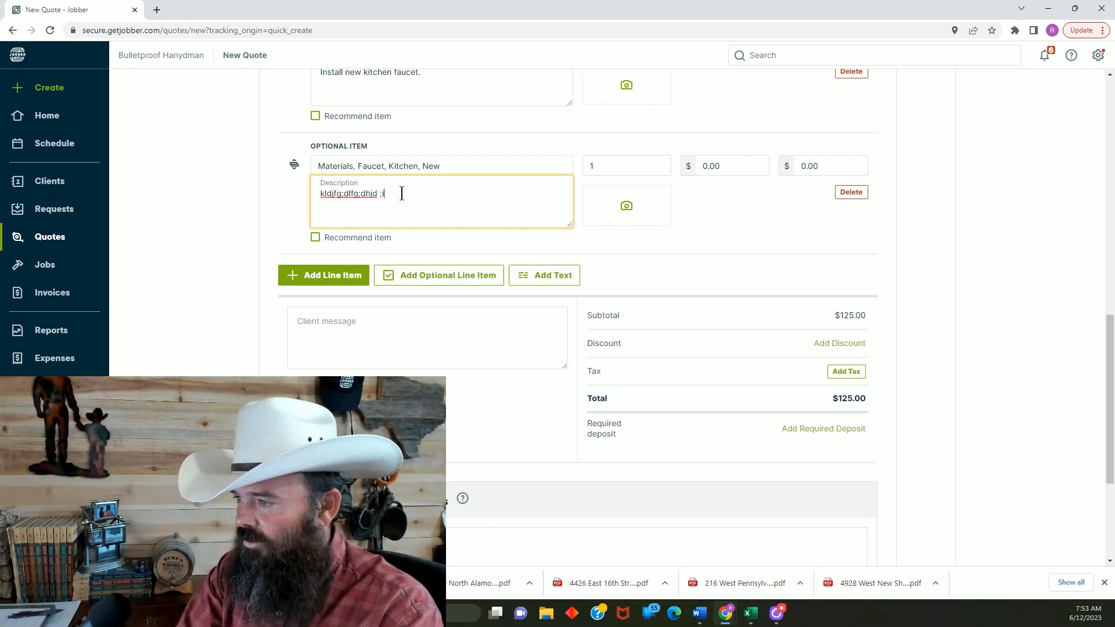
text(dfjg;;dlfg;oidf ;doifjg;odif)
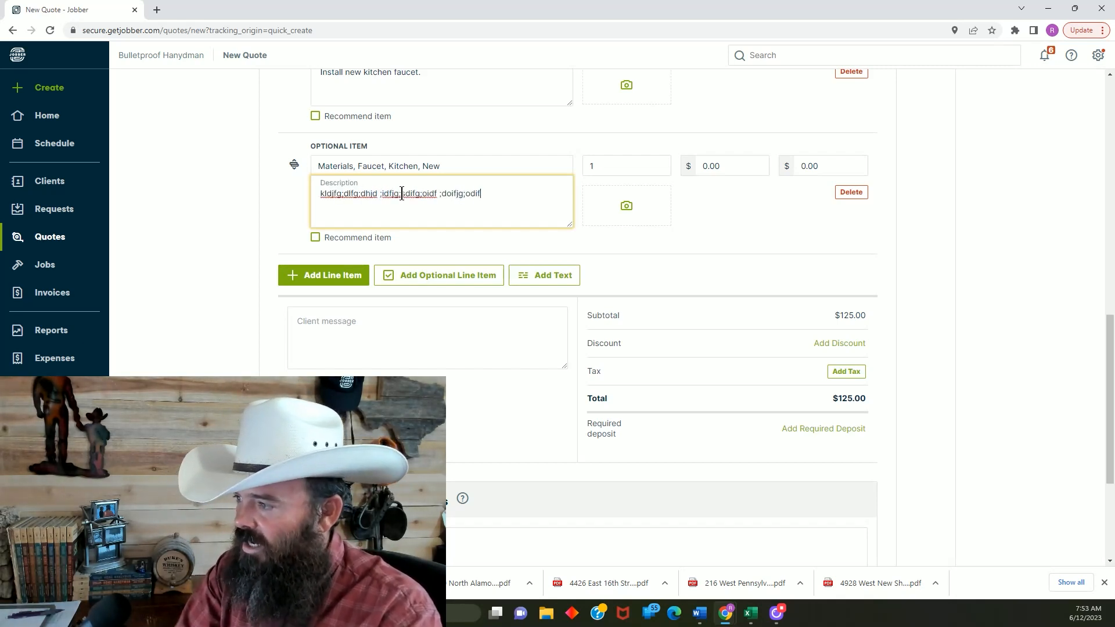
text(g;iod ;odifgdiofh)
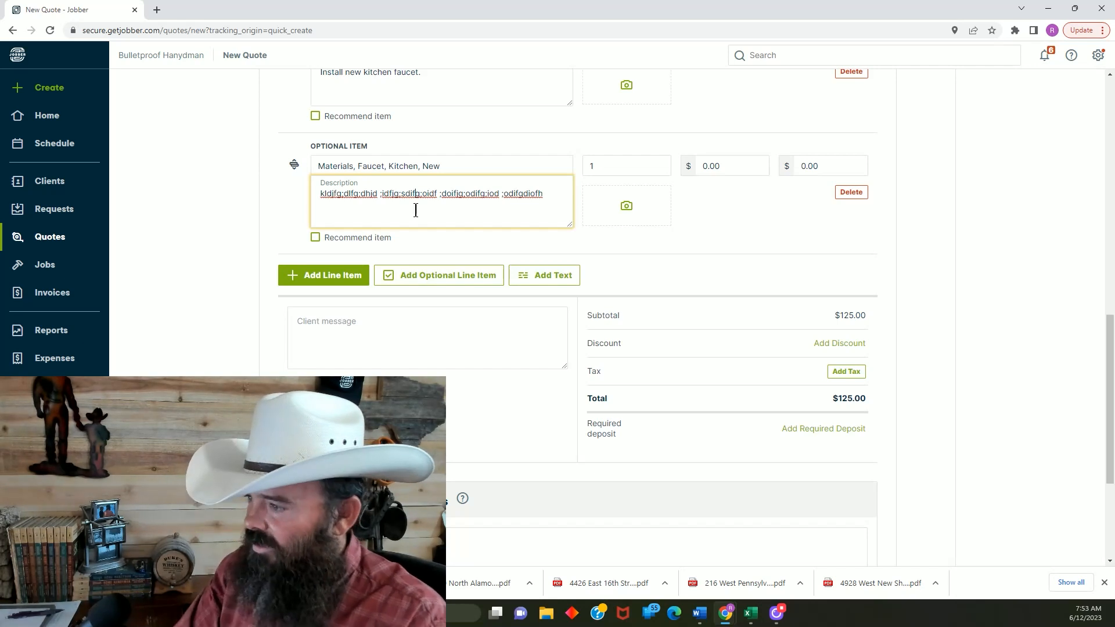
click(416, 211)
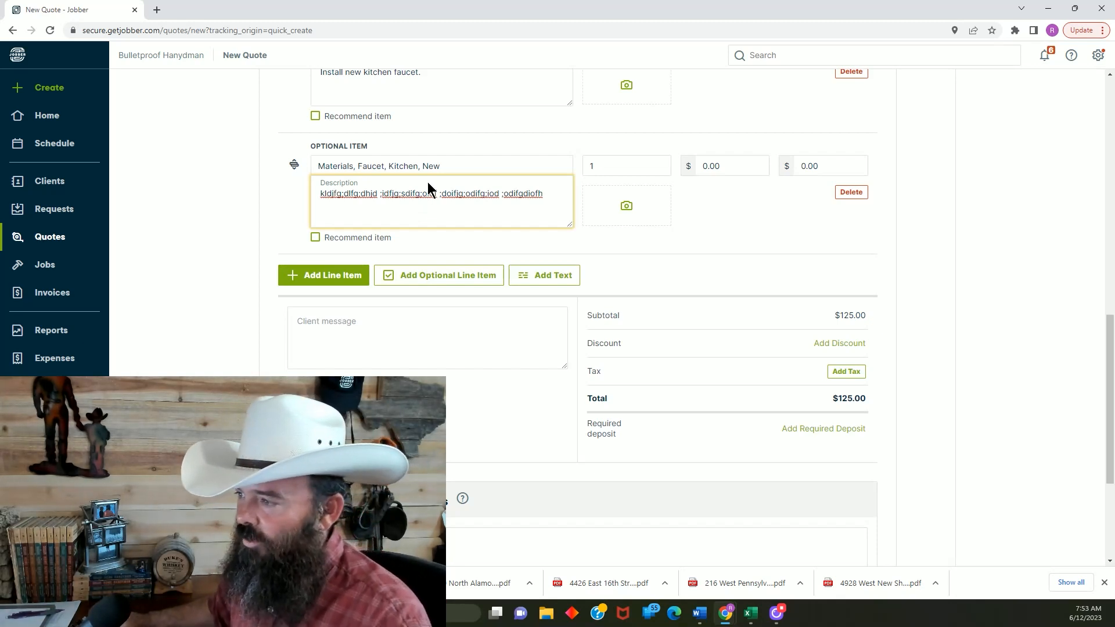
Re-enter the ending "New" in the faucet materials name and start adding the item to Products & Services as a Product
click(448, 161)
key(BackSpace)
key(BackSpace)
key(BackSpace)
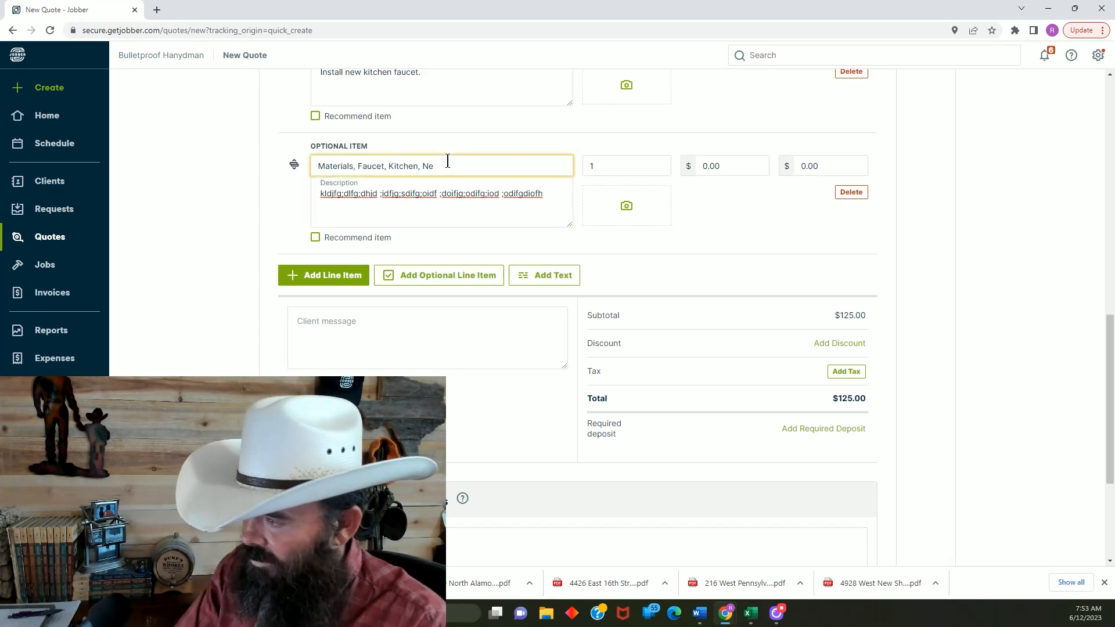
text(New)
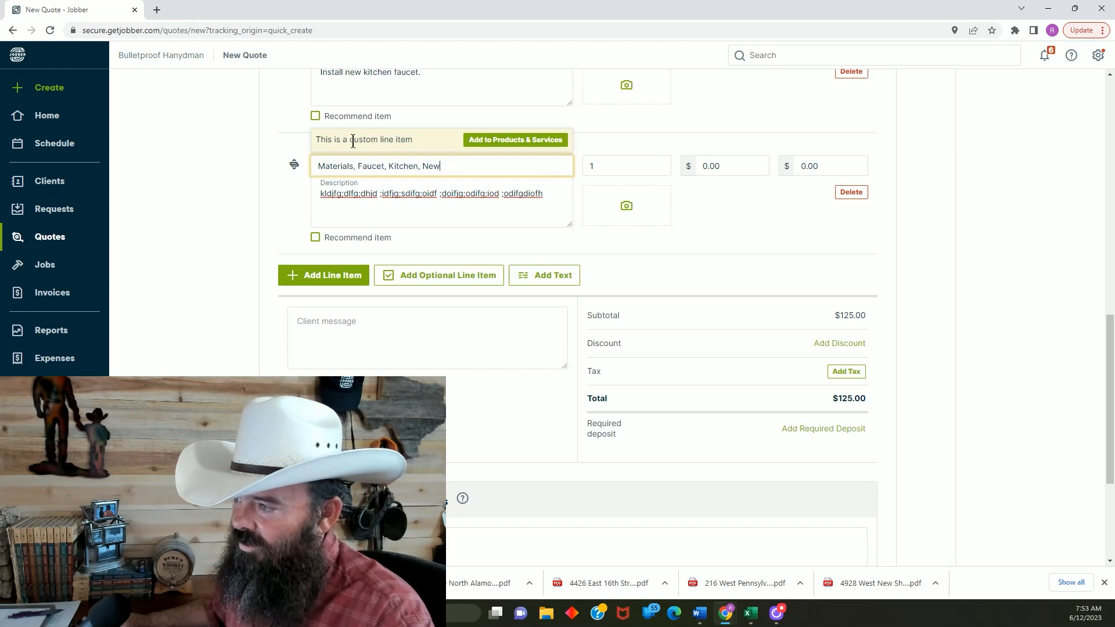
click(500, 143)
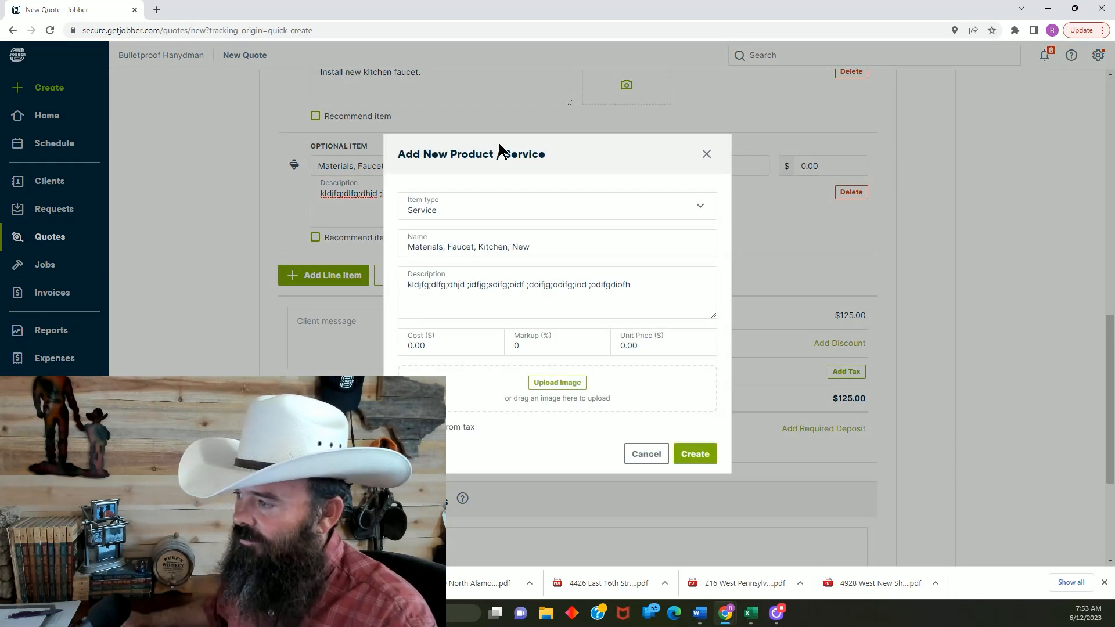
click(701, 208)
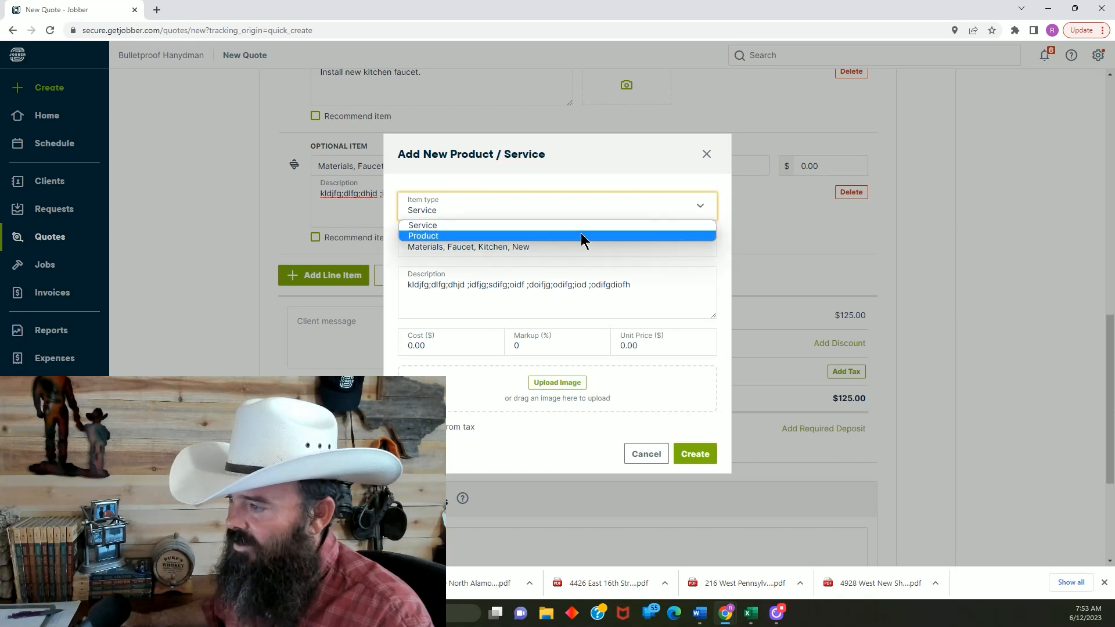
click(552, 236)
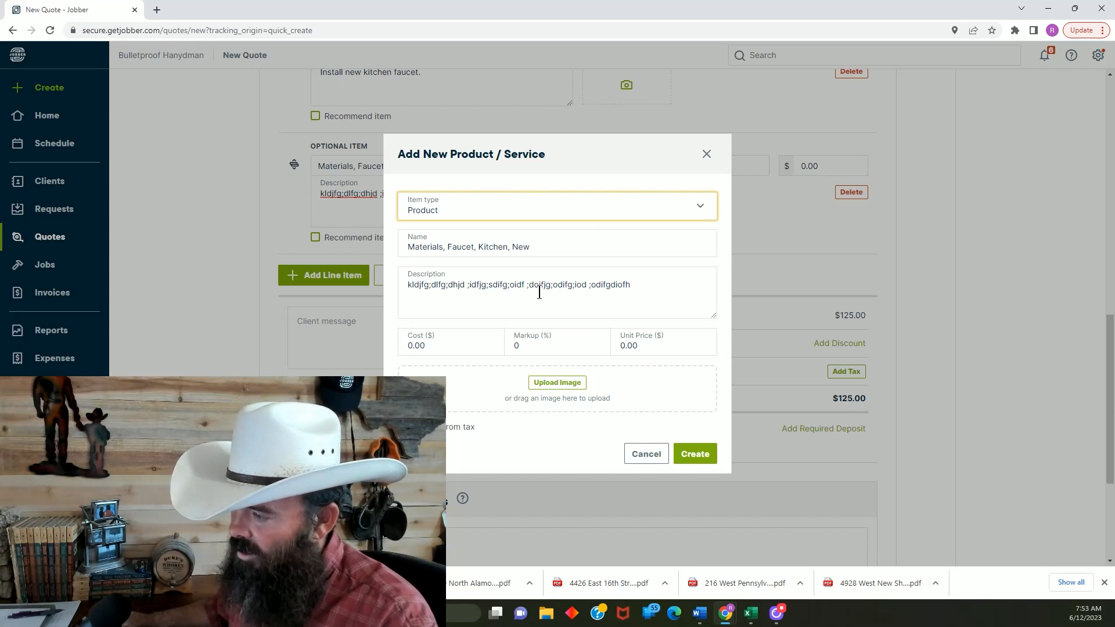
Set the new faucet product's cost to $97 and its markup to 12%
click(451, 346)
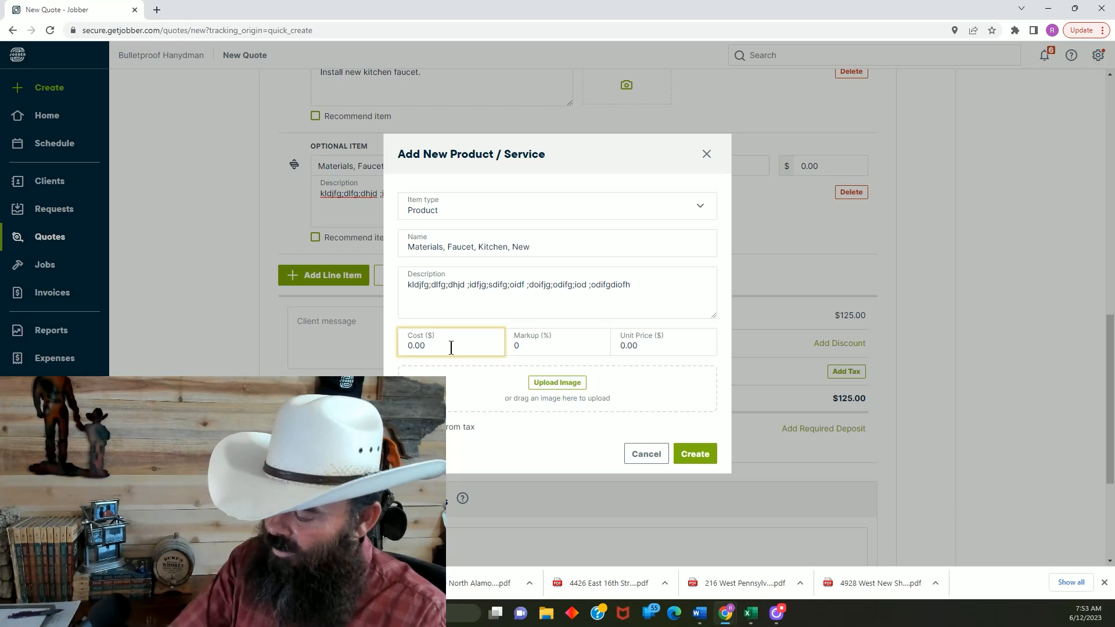
key(BackSpace)
key(BackSpace)
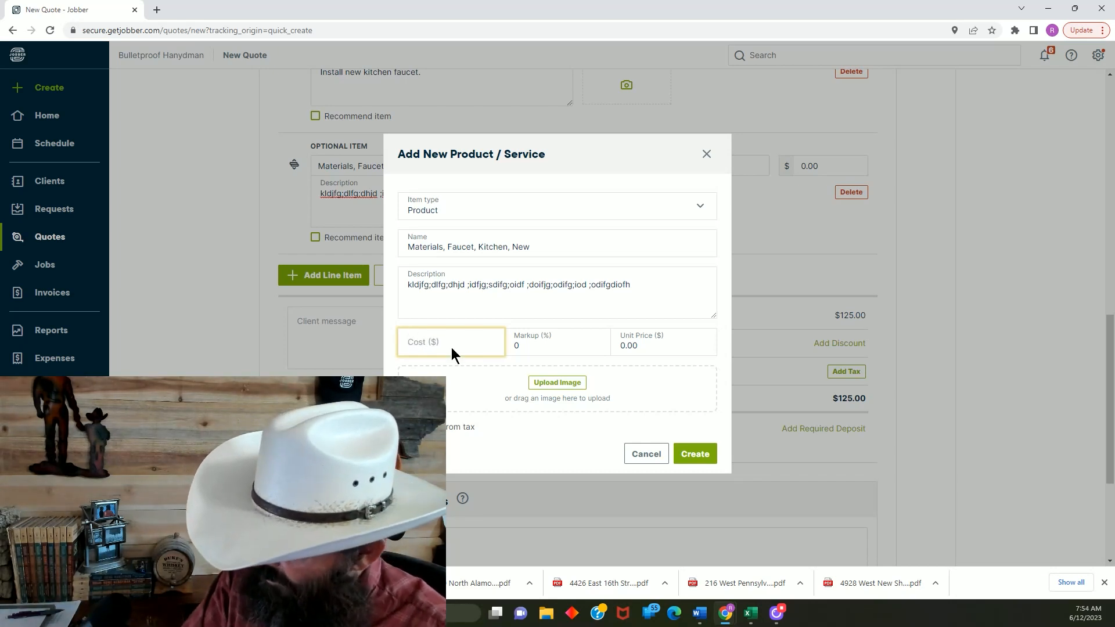
text(97)
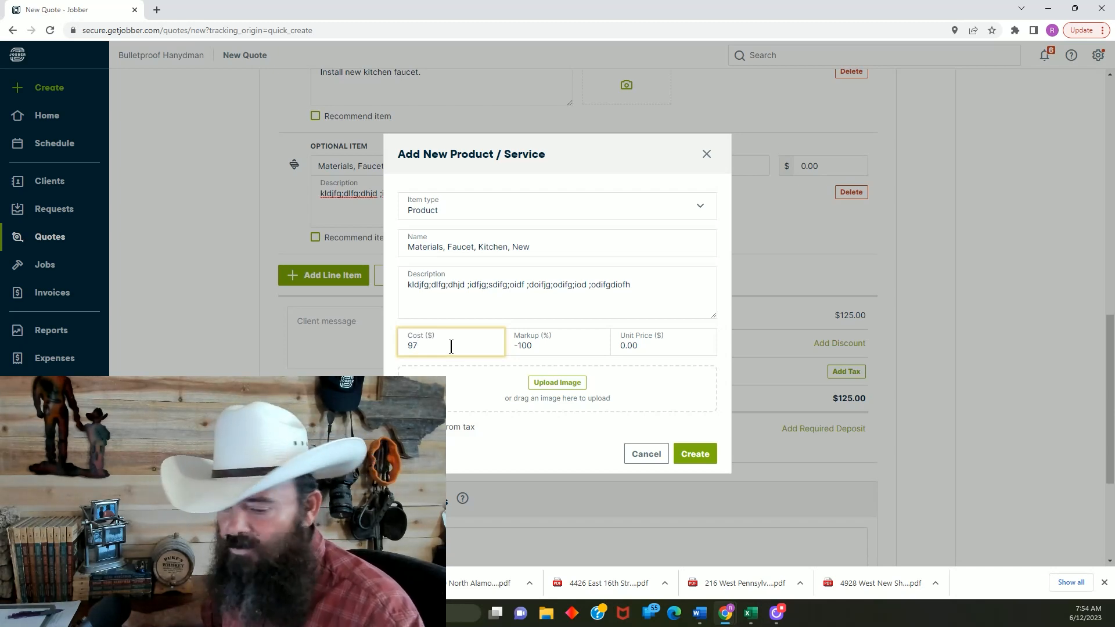
click(548, 349)
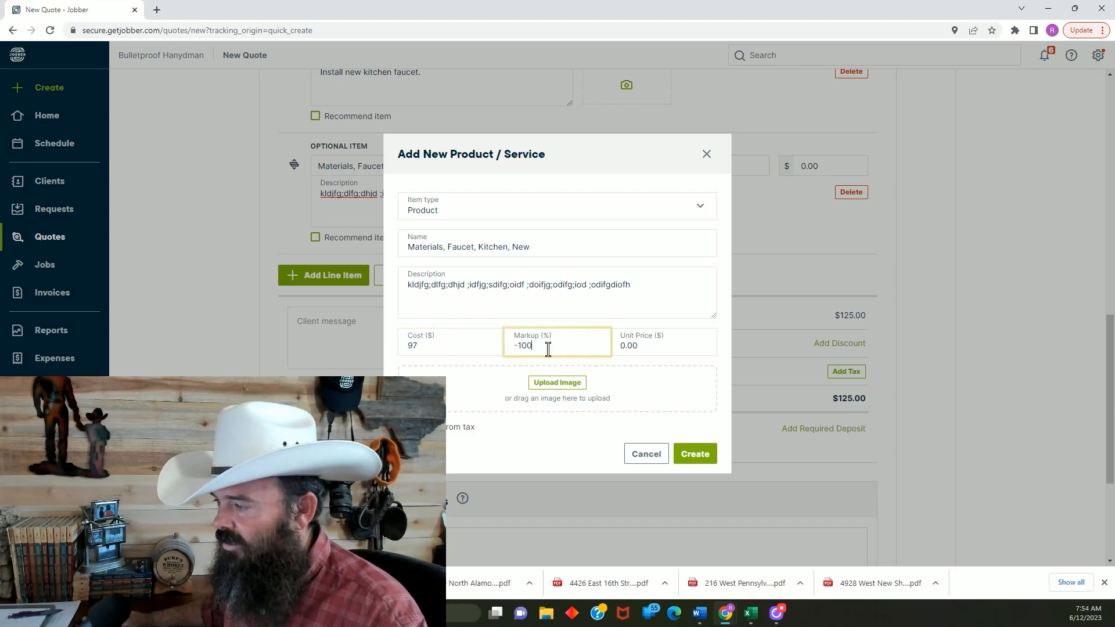
key(BackSpace)
key(BackSpace)
key(BackSpace)
key(BackSpace)
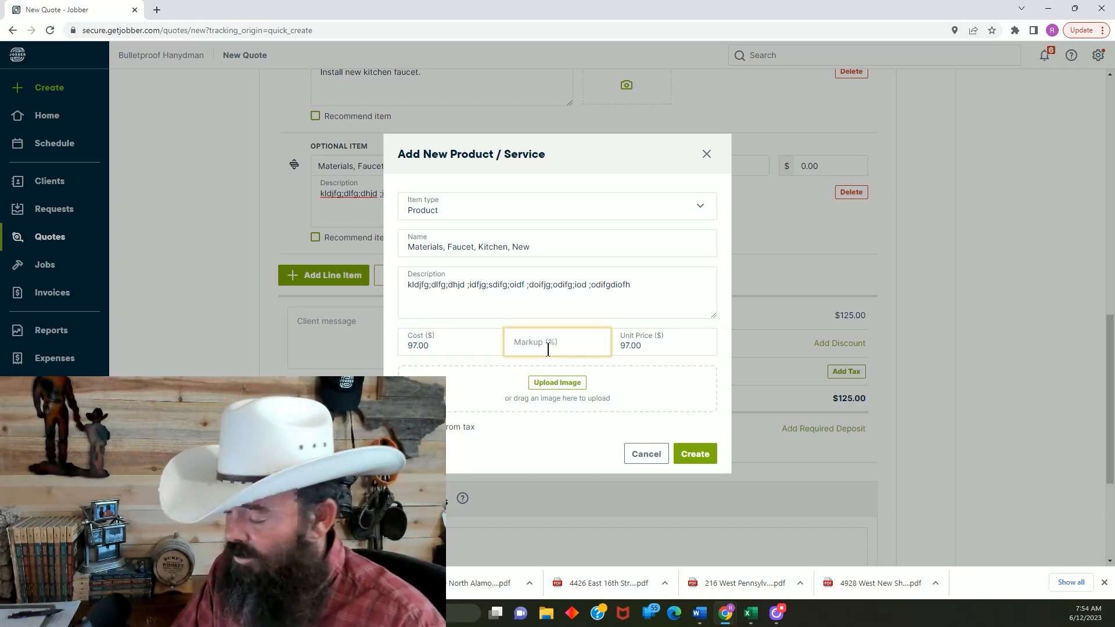
text(12)
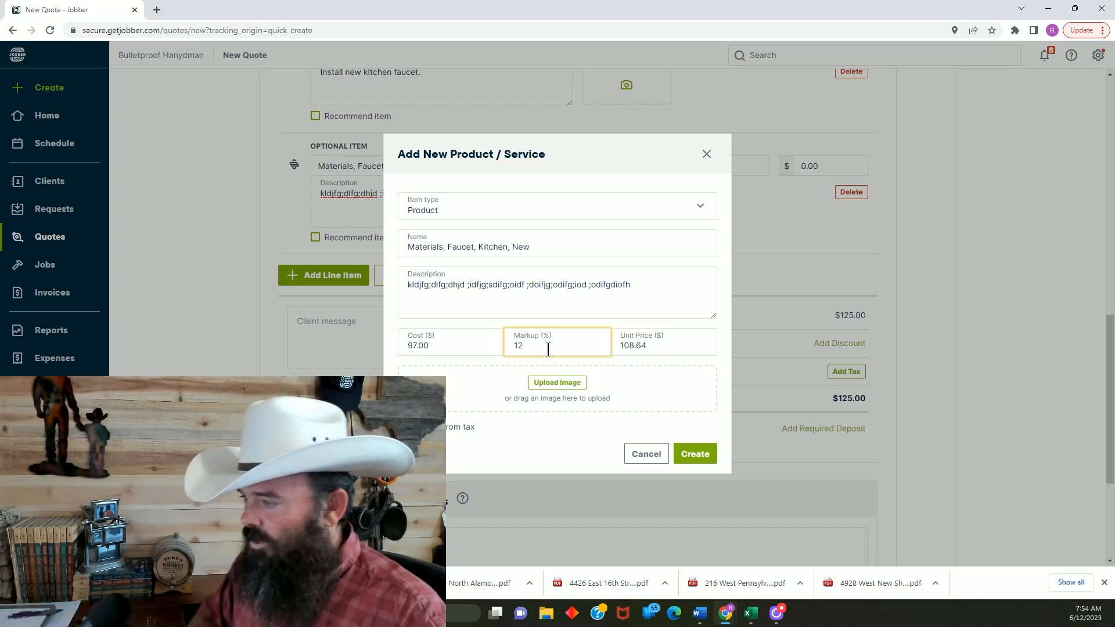
click(720, 321)
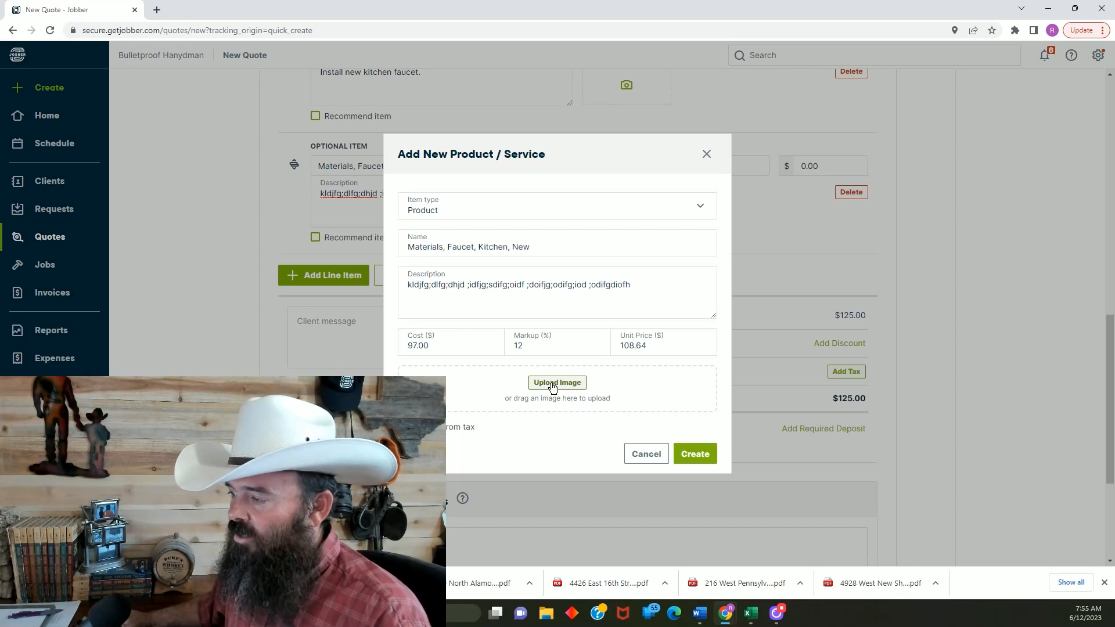
Upload the "Market Faucet" image from Downloads to the new faucet product and create it
click(552, 385)
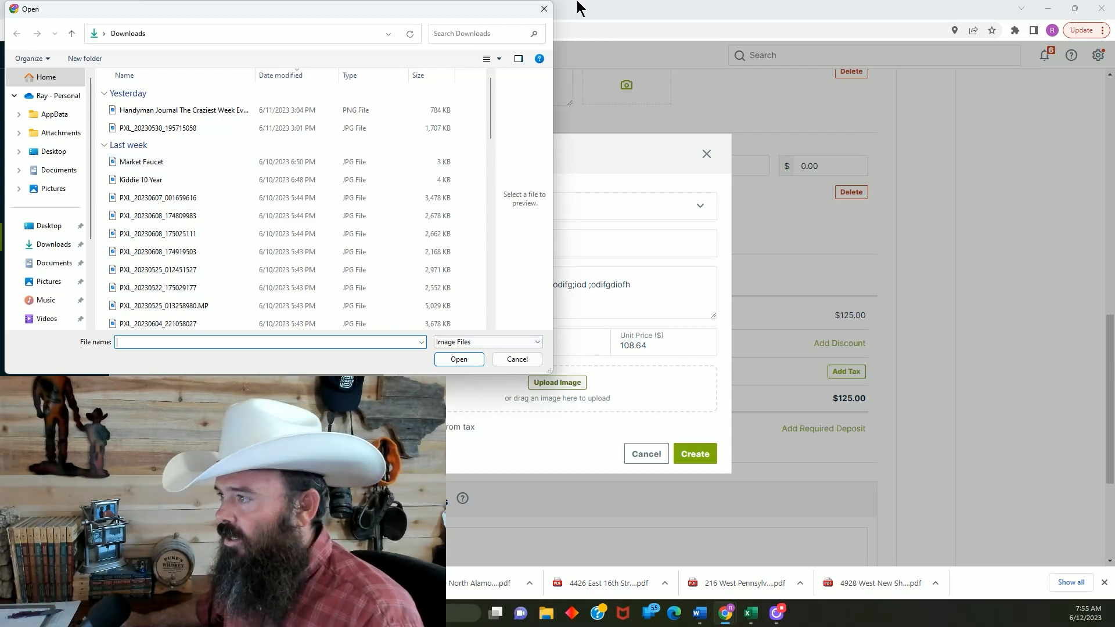
click(549, 13)
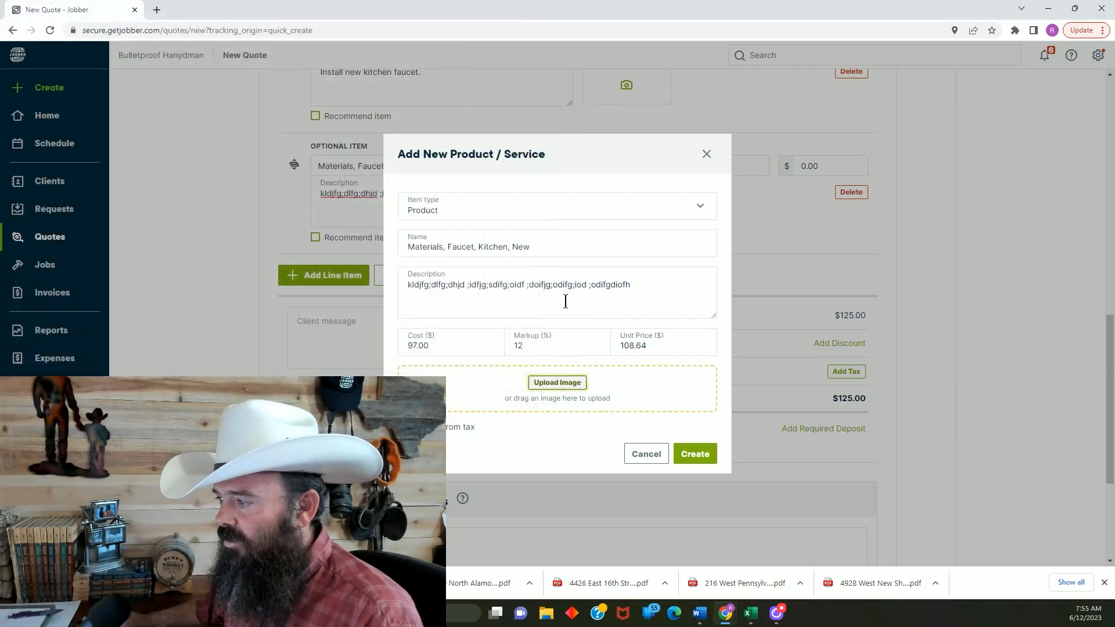
click(559, 383)
double_click(155, 163)
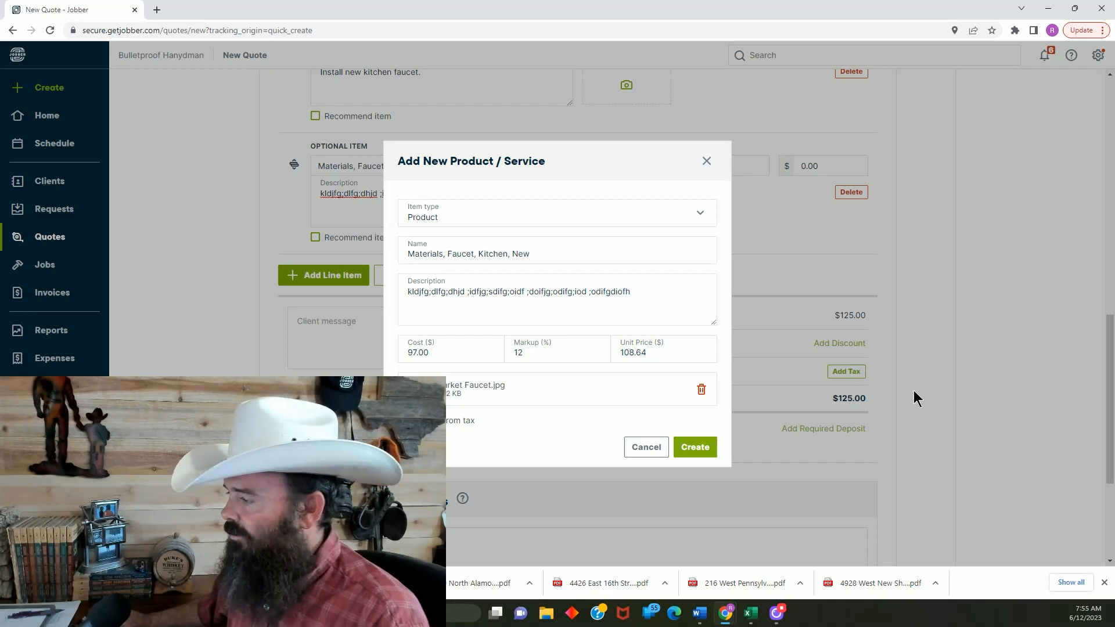
triple_click(567, 167)
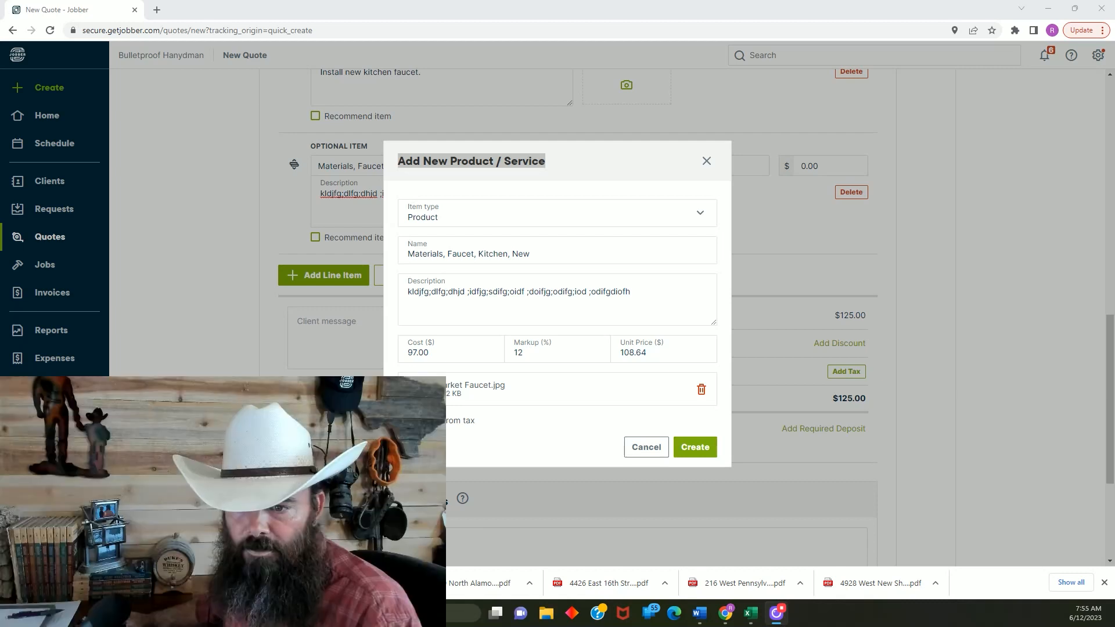
click(695, 447)
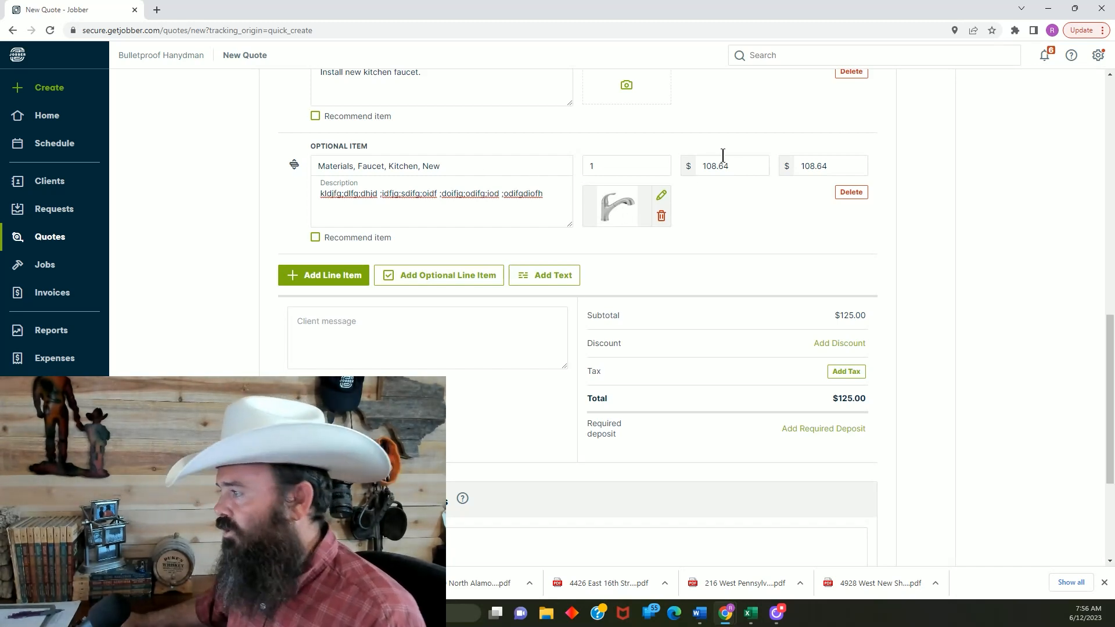
Set the quantity of the "Materials, Faucet, Kitchen, New" optional item to 2
click(608, 165)
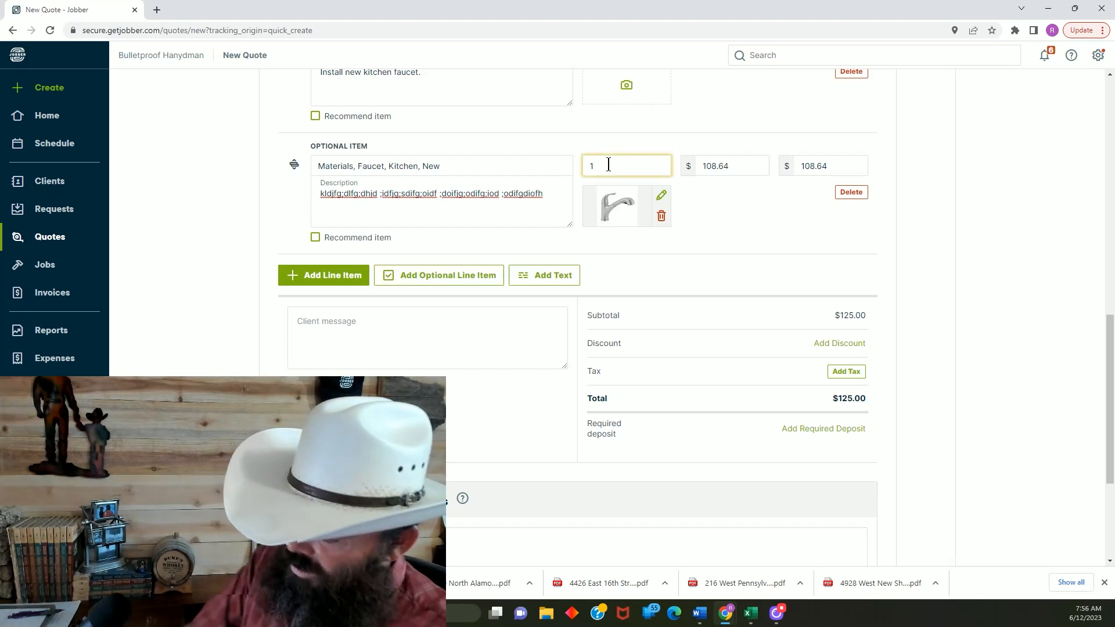
key(BackSpace)
text(2)
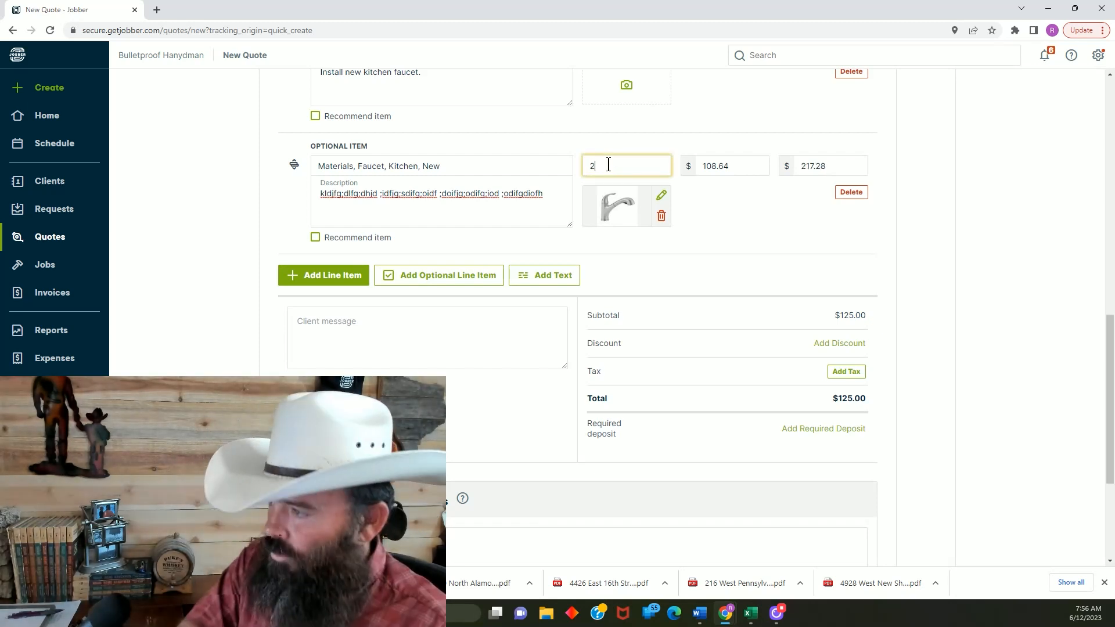
click(751, 221)
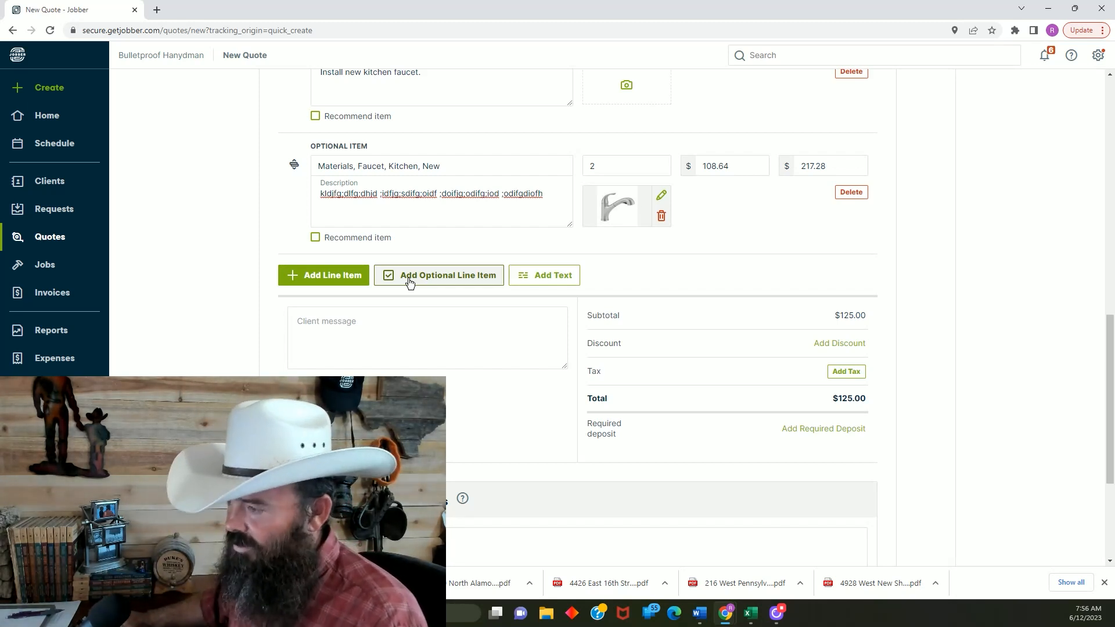
Add the saved service "Labor, Miniblinds, Install New" as another optional line item with a quantity of 2
click(409, 283)
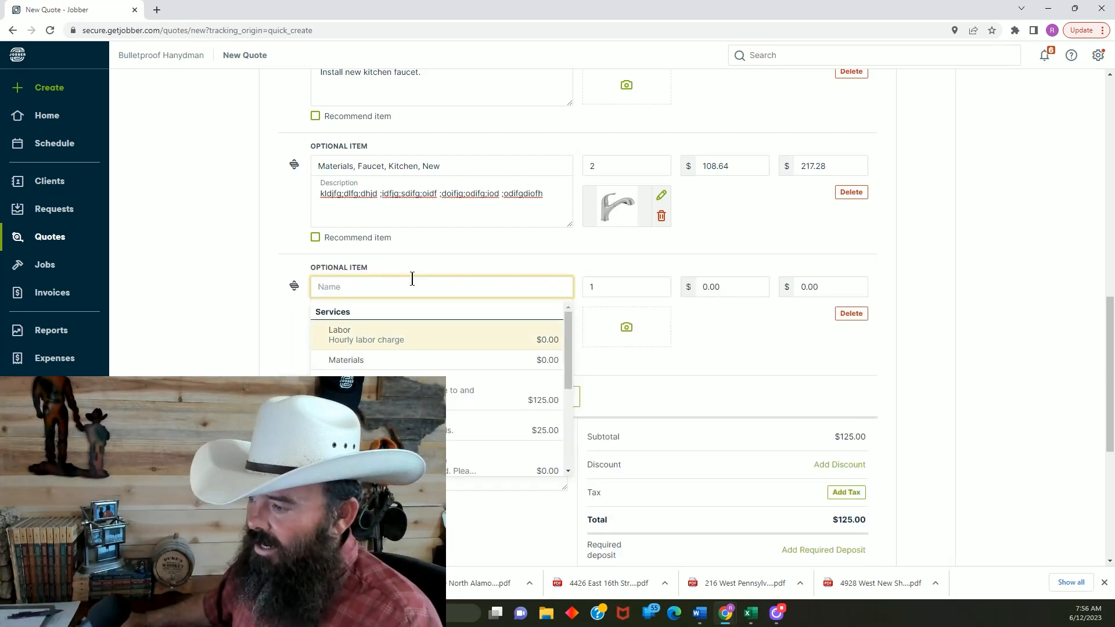
click(407, 430)
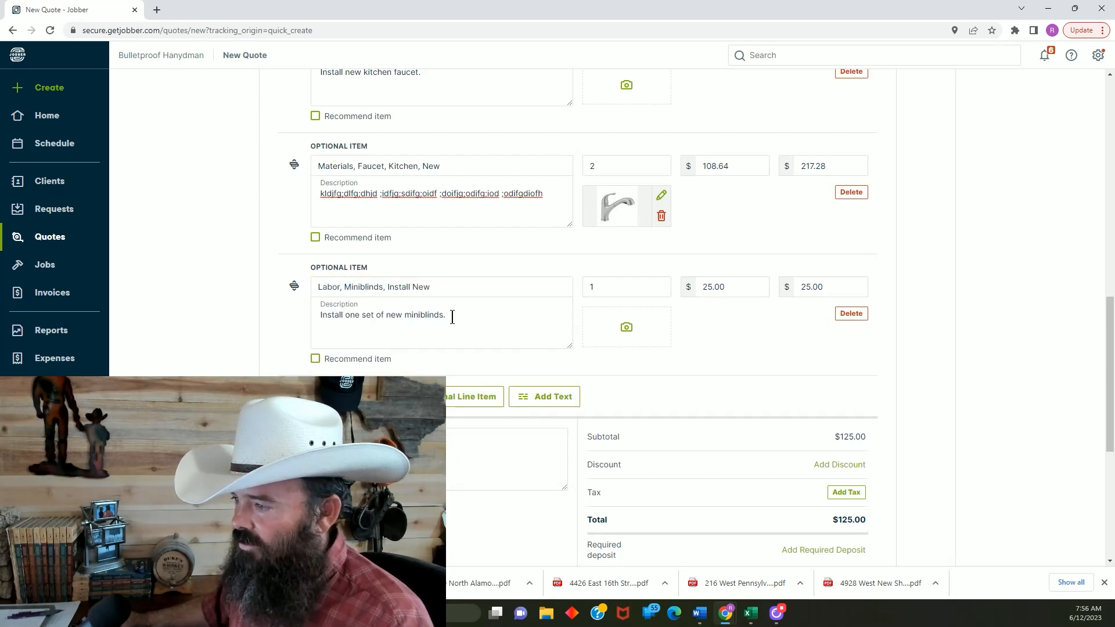
click(598, 287)
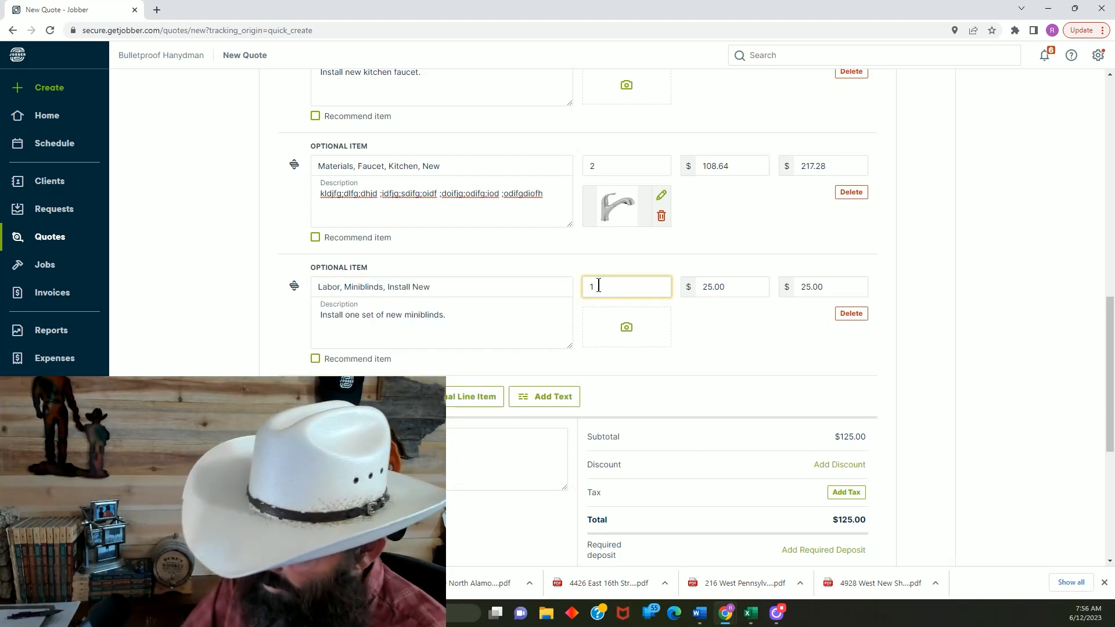
key(BackSpace)
text(2)
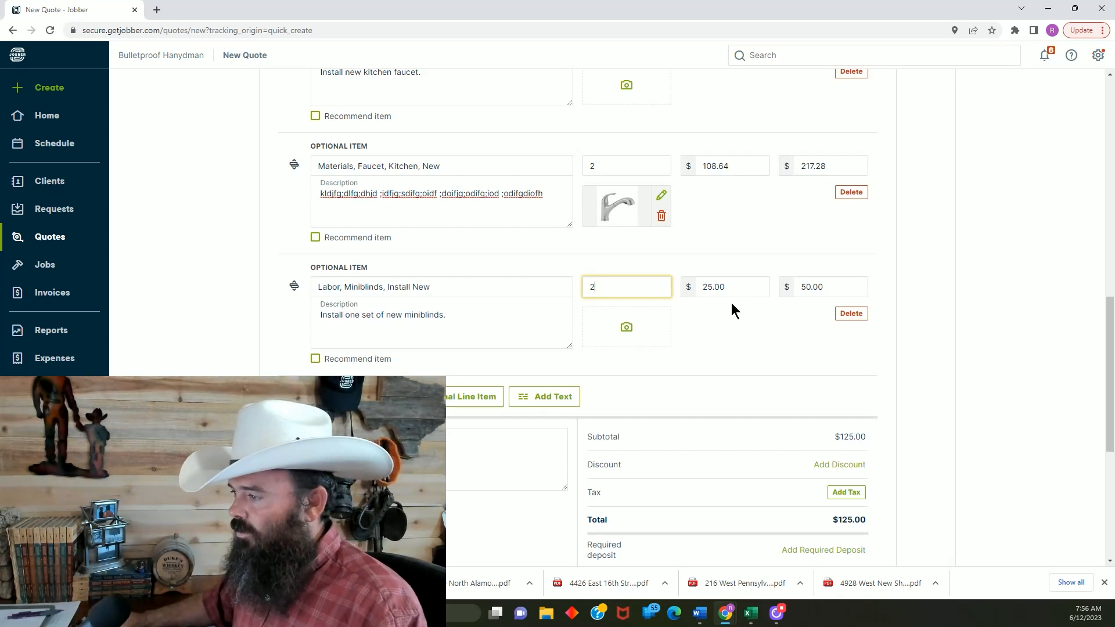
Add the saved product "Materials, Miniblinds, Standard Vinyl Cordless" as an optional line item with a quantity of 2
click(736, 330)
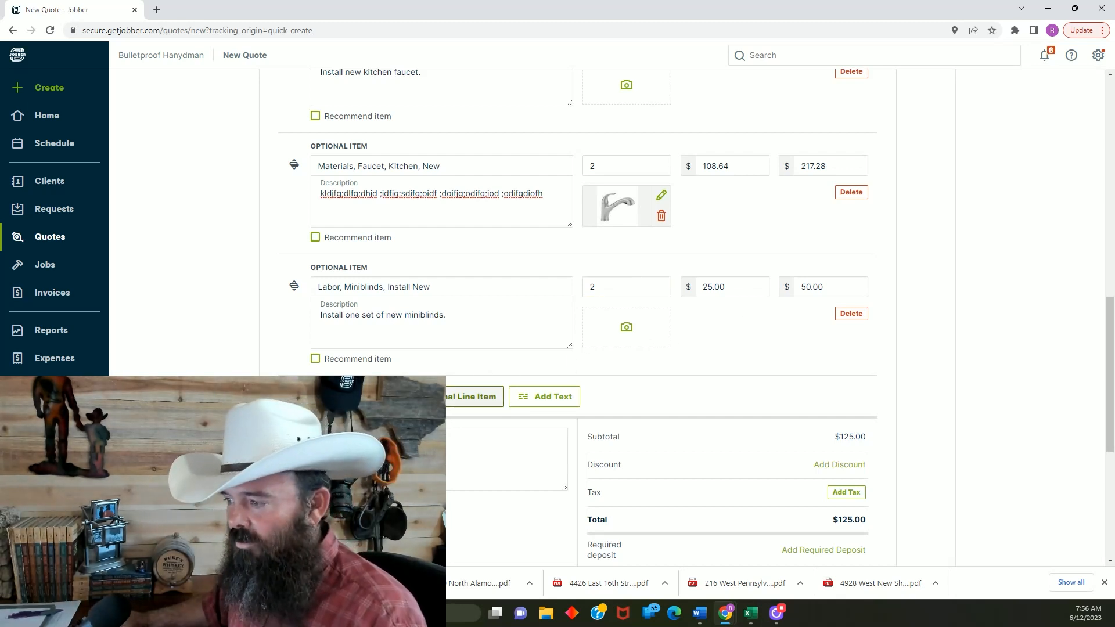
click(419, 397)
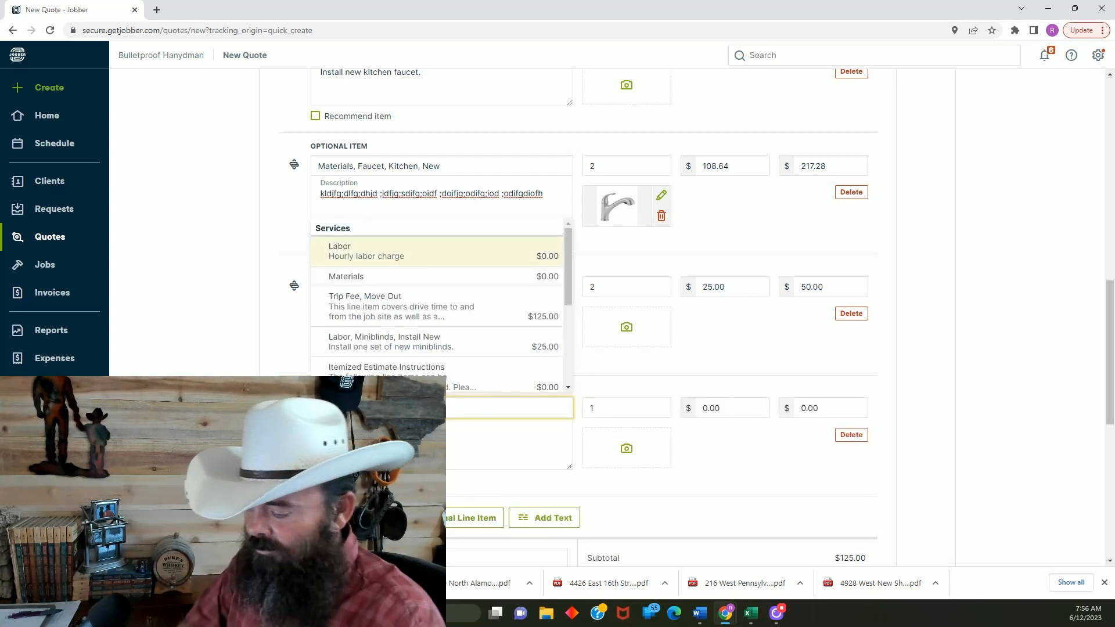
scroll(464, 339, down, 3)
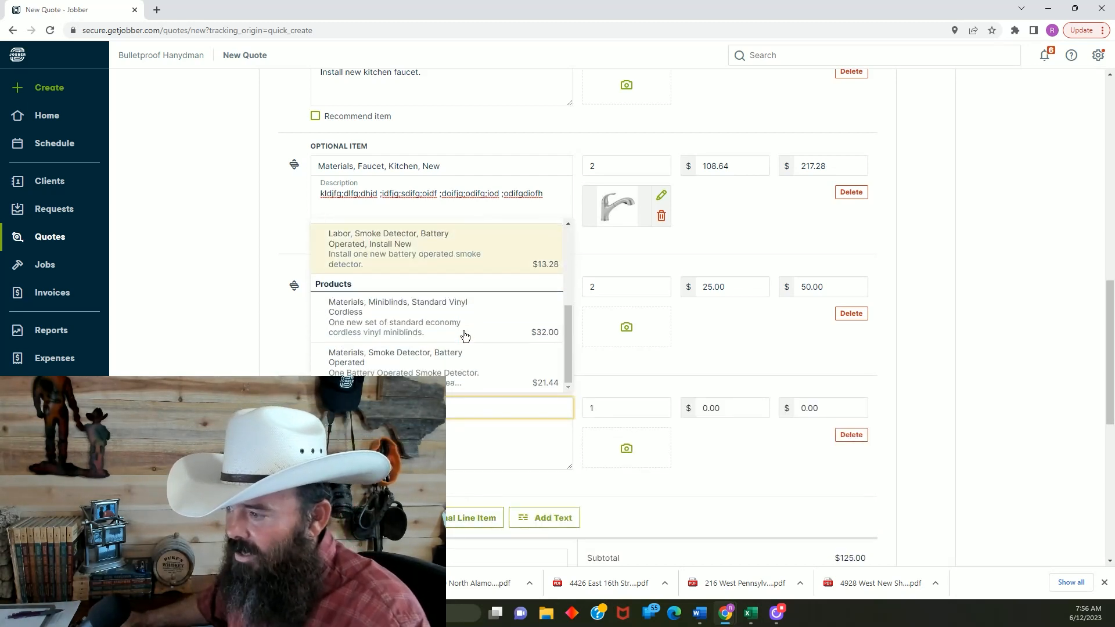
click(427, 317)
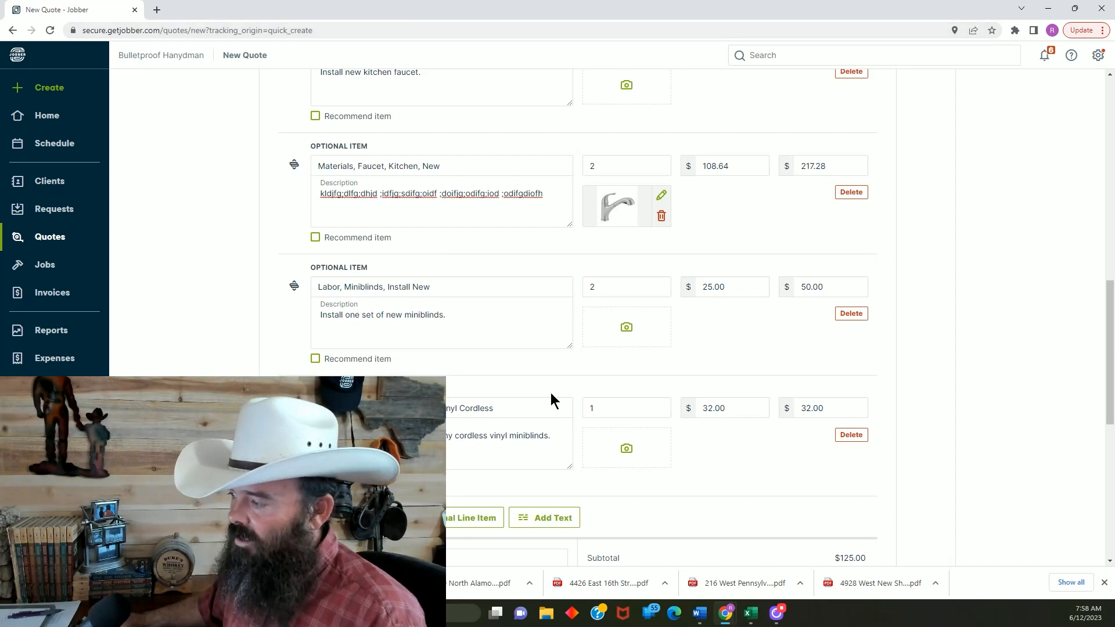
click(594, 410)
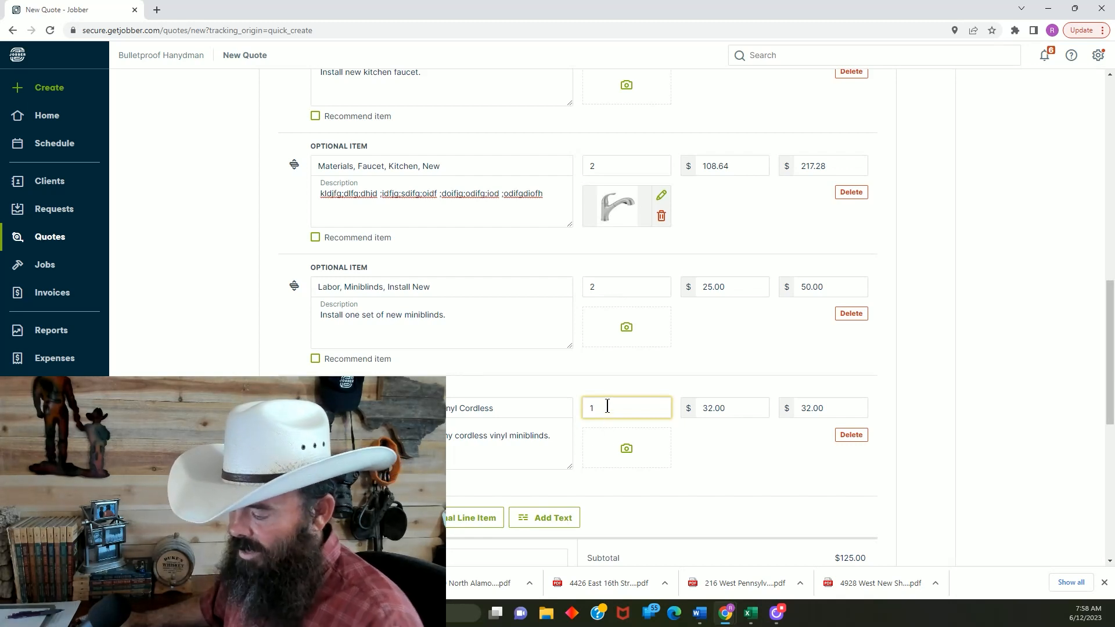
key(BackSpace)
text(2)
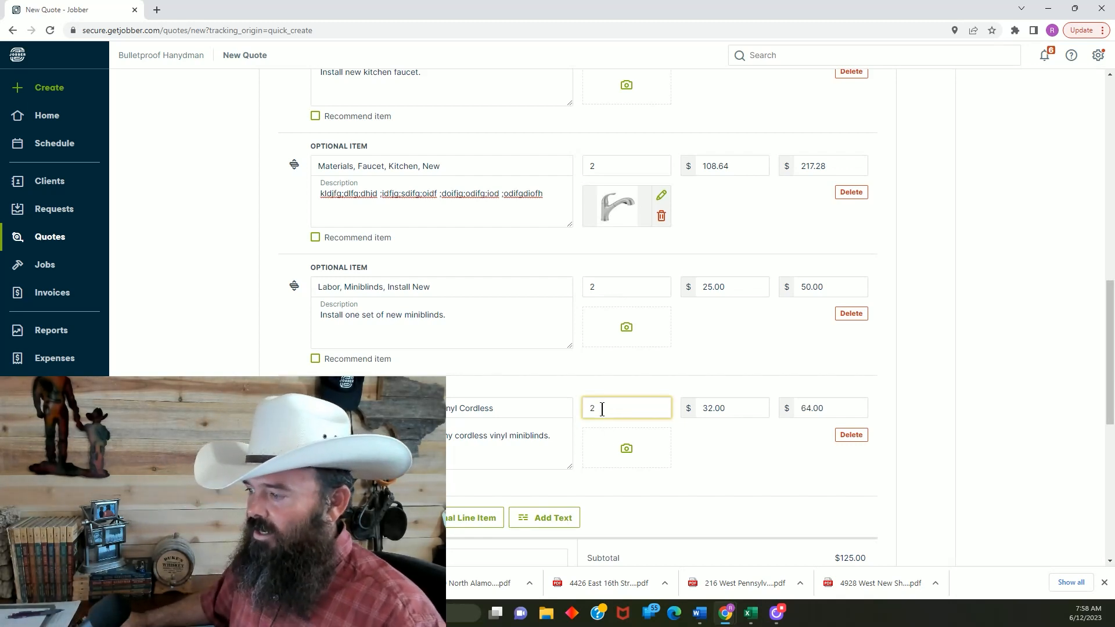
click(737, 456)
Add the saved service "Labor, Smoke Detector, Battery Operated, Install New" as an optional line item with a quantity of 3
scroll(734, 455, down, 4)
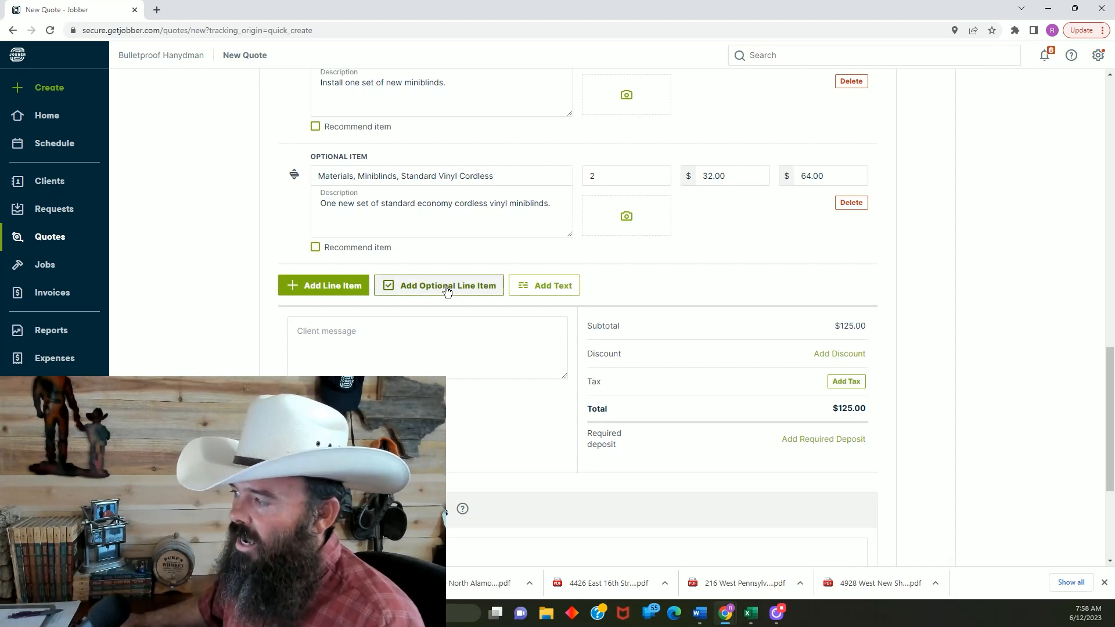
click(447, 291)
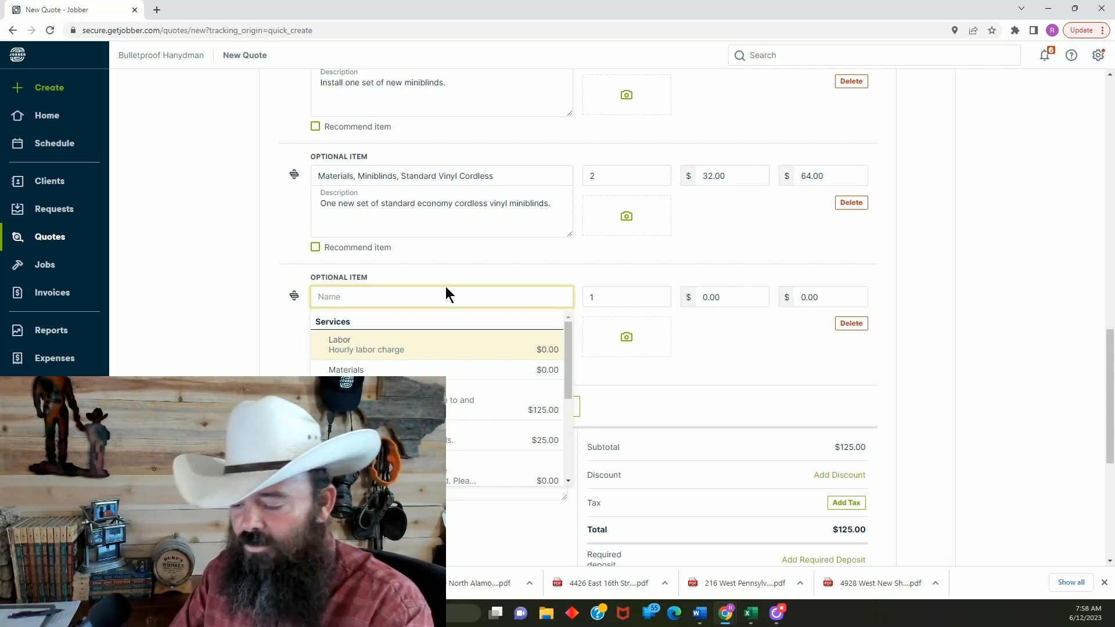
text(smoke)
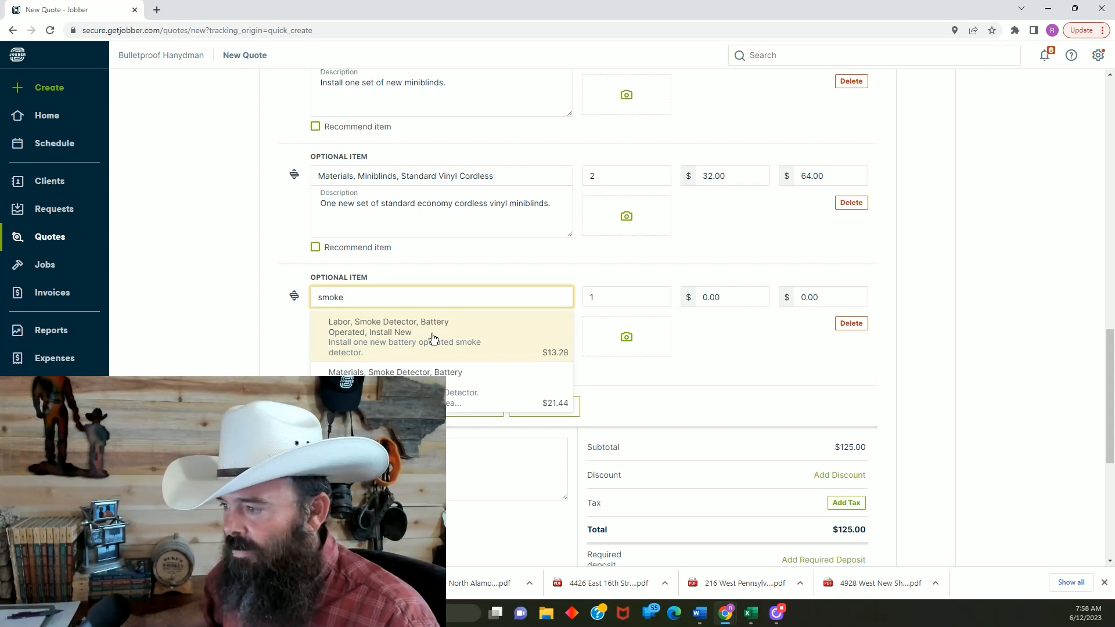
click(388, 335)
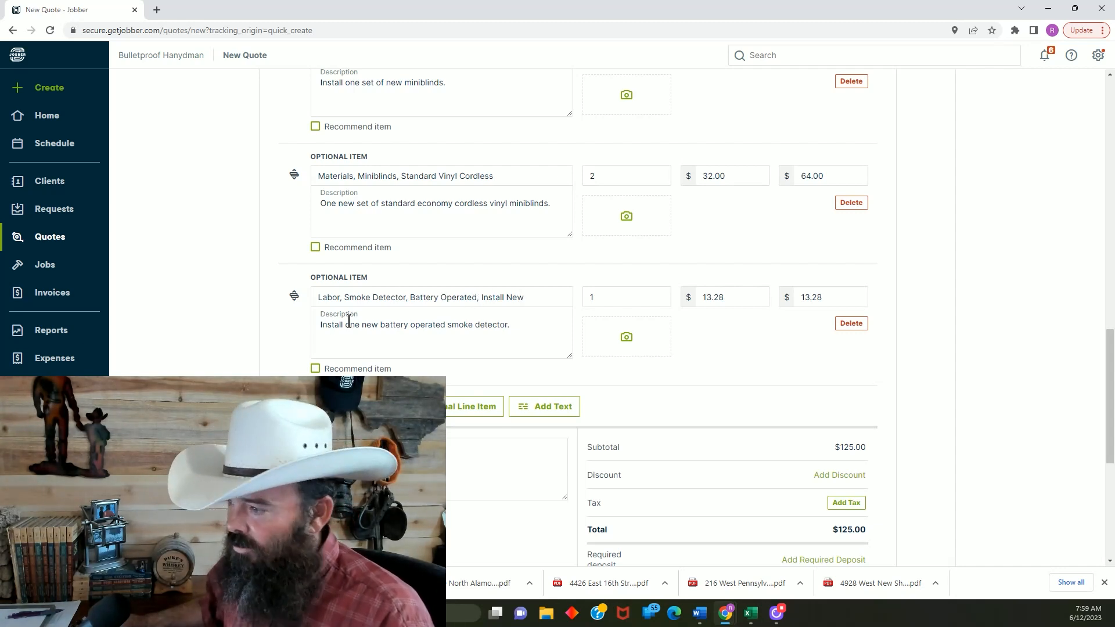
click(614, 294)
text(3)
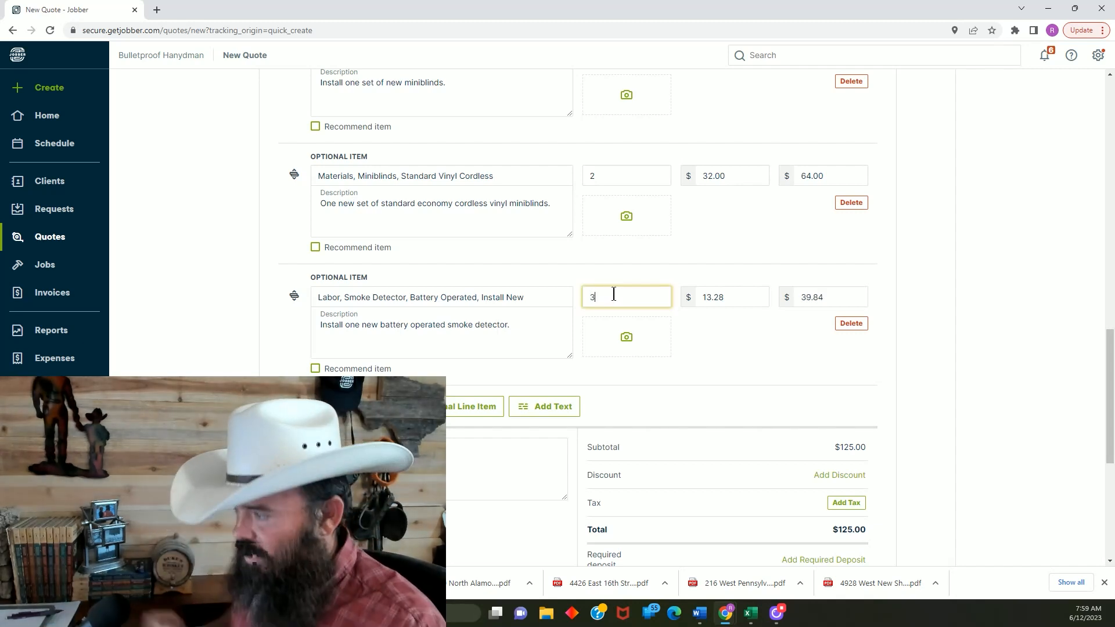
click(790, 366)
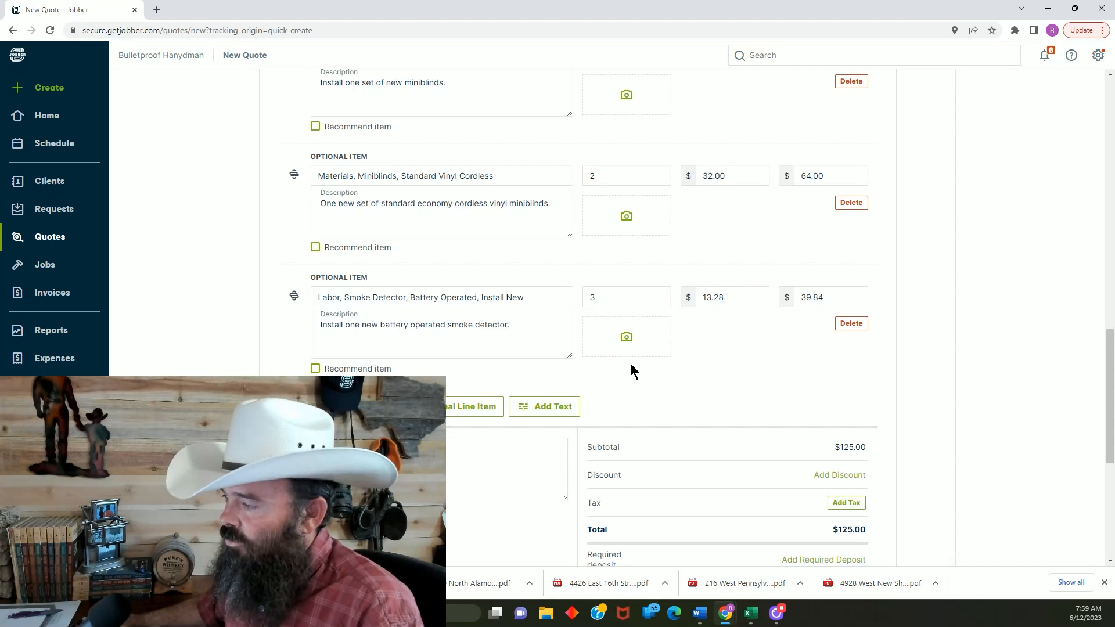
Search the saved items for "smoke" and add "Materials, Smoke Detector, Battery Operated" as another optional line item
scroll(608, 372, down, 1)
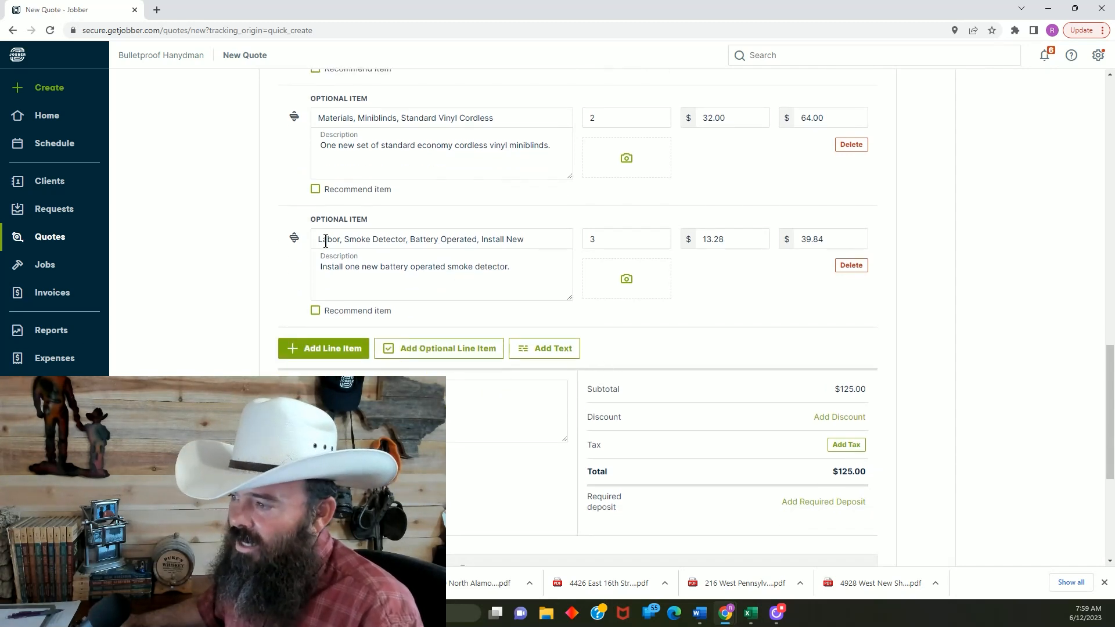
click(455, 349)
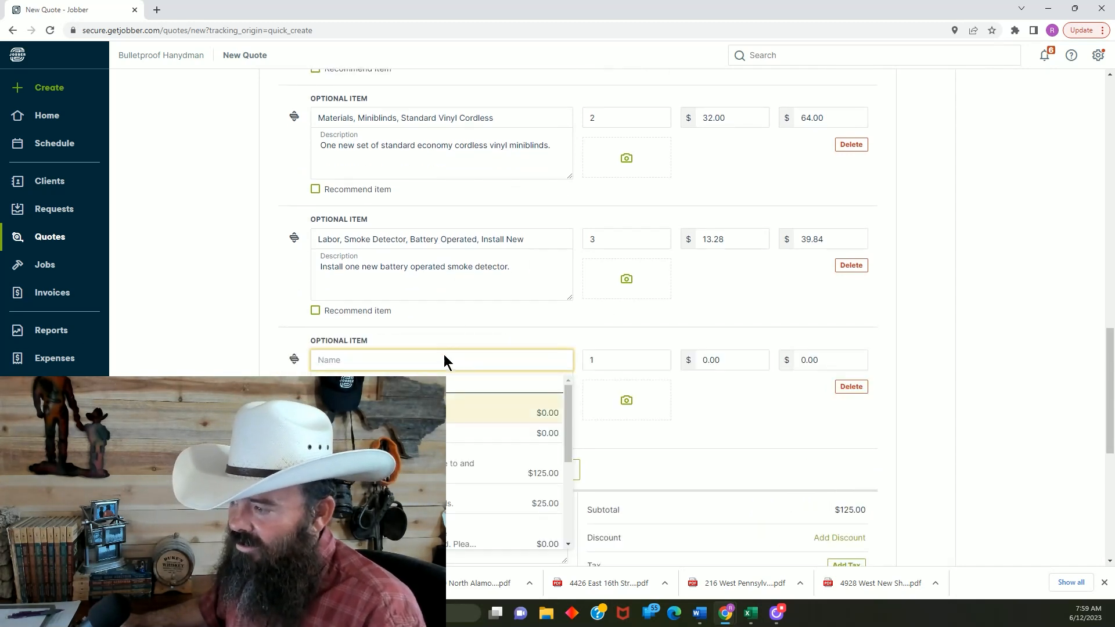
click(444, 353)
click(445, 352)
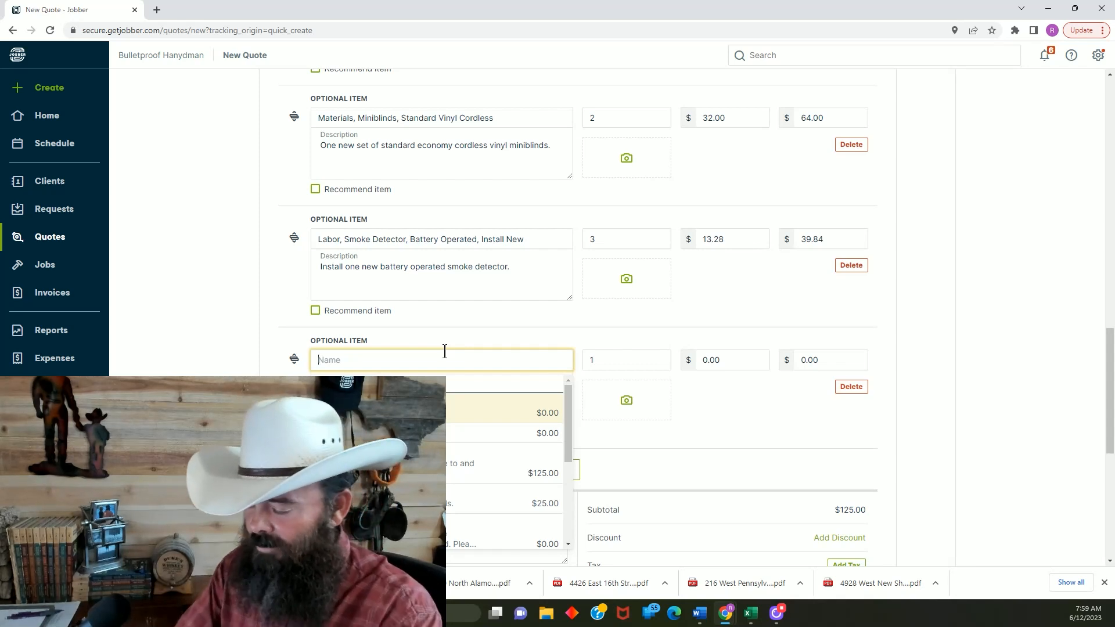
text(smoke)
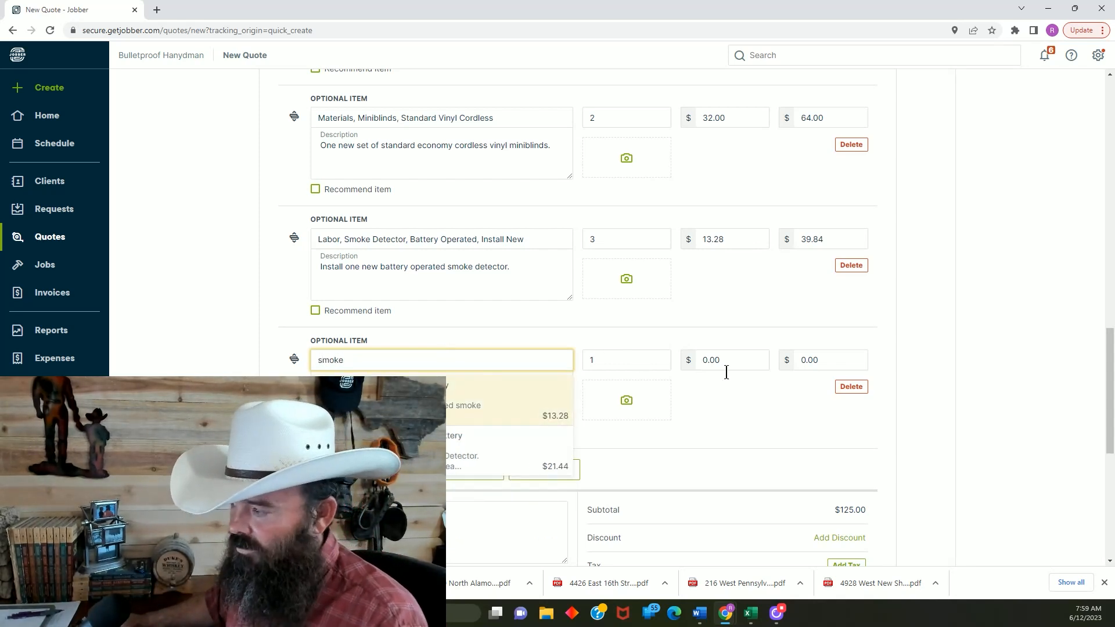
scroll(785, 381, down, 3)
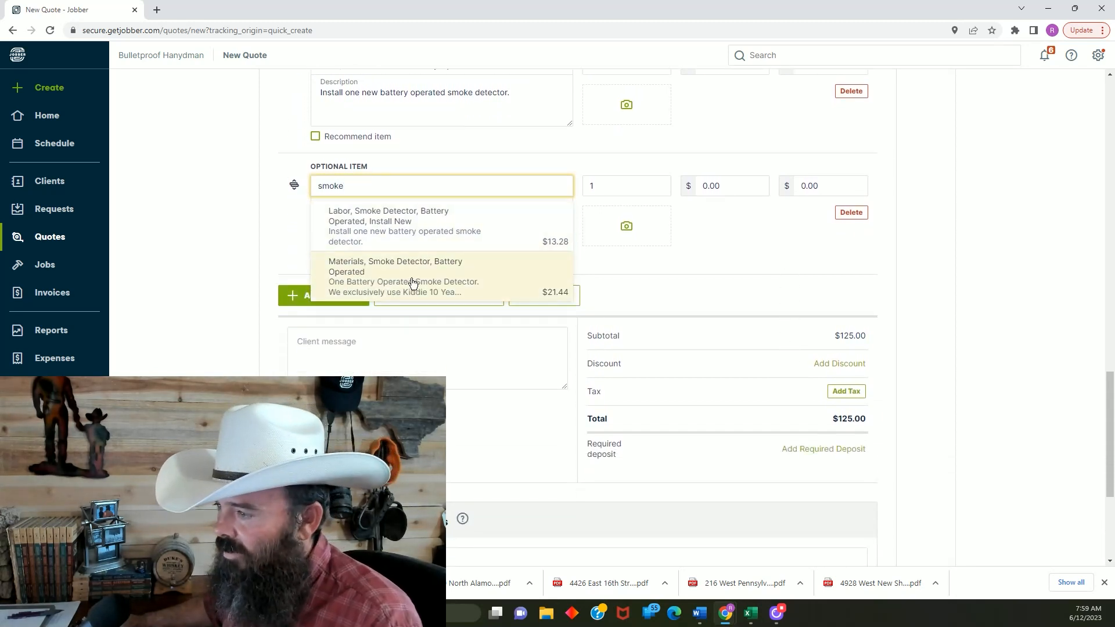
click(411, 282)
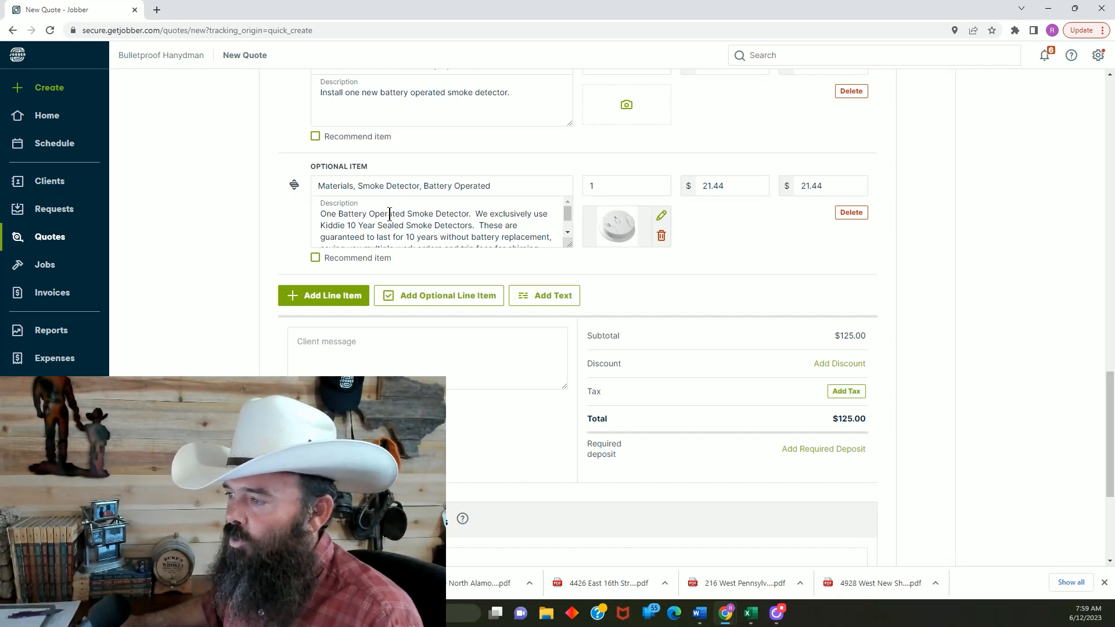
Read through the smoke detector material's description and set that optional item's quantity to 3
click(569, 228)
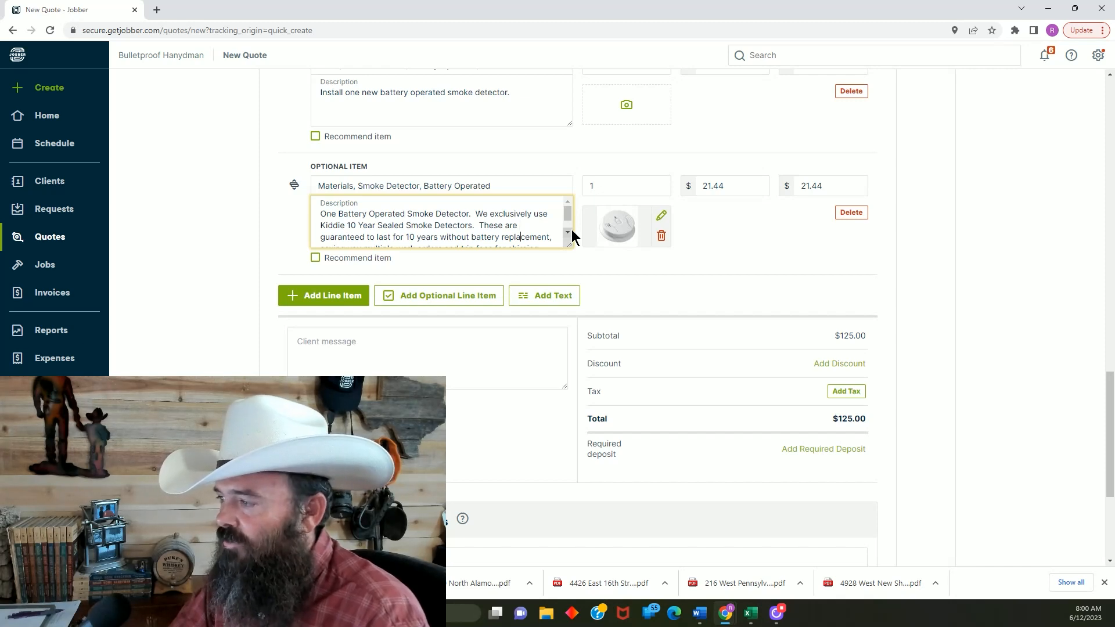
key(Down)
key(Down)
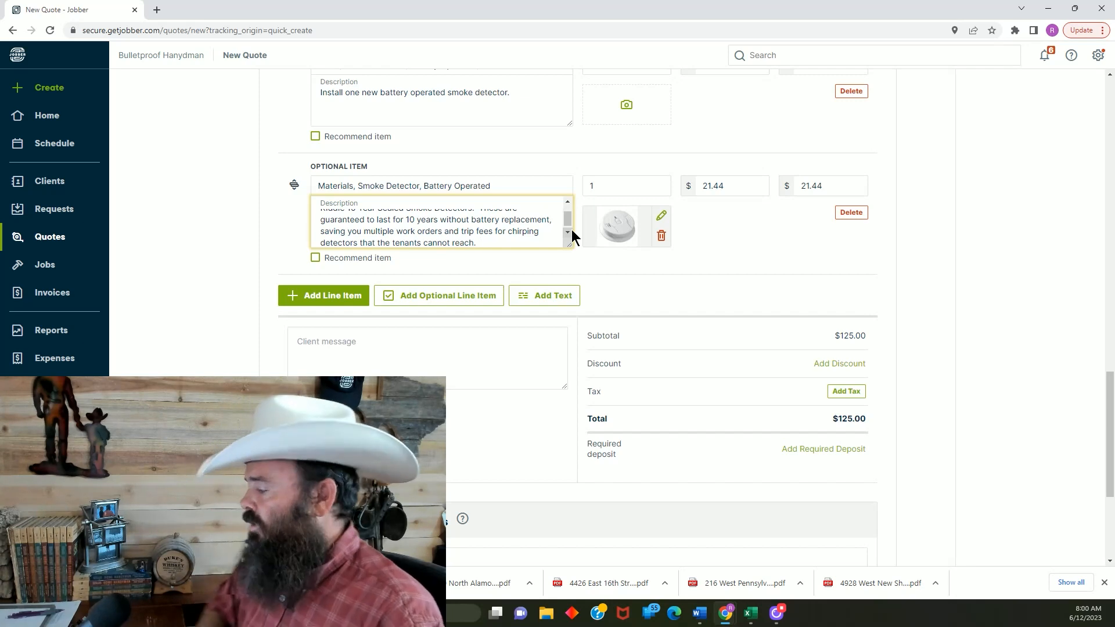
click(723, 221)
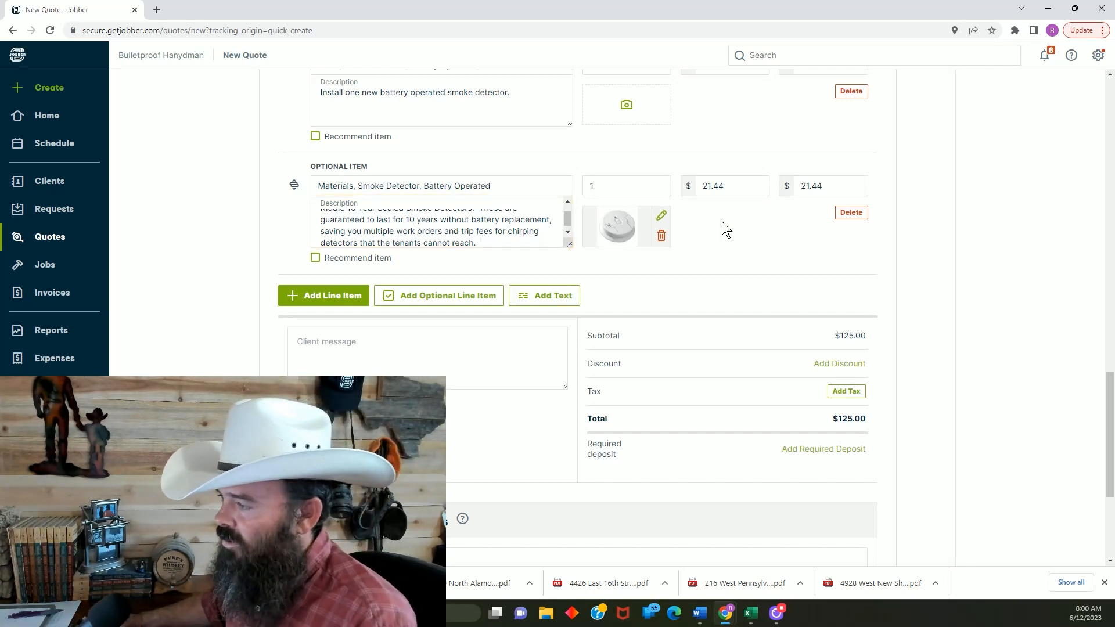
scroll(719, 209, down, 1)
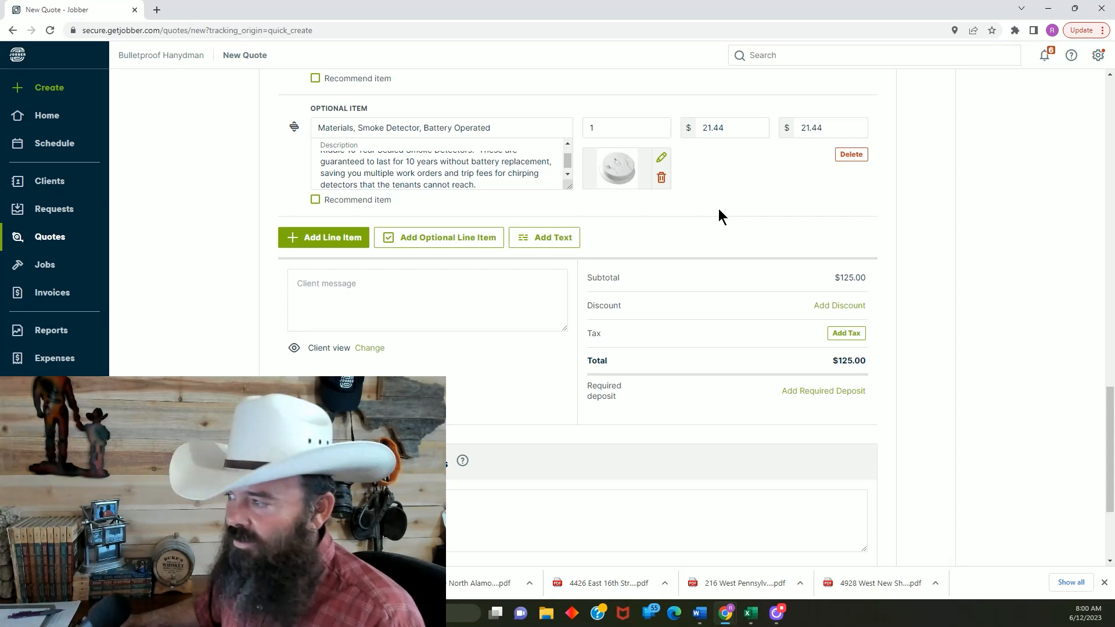
scroll(710, 192, up, 2)
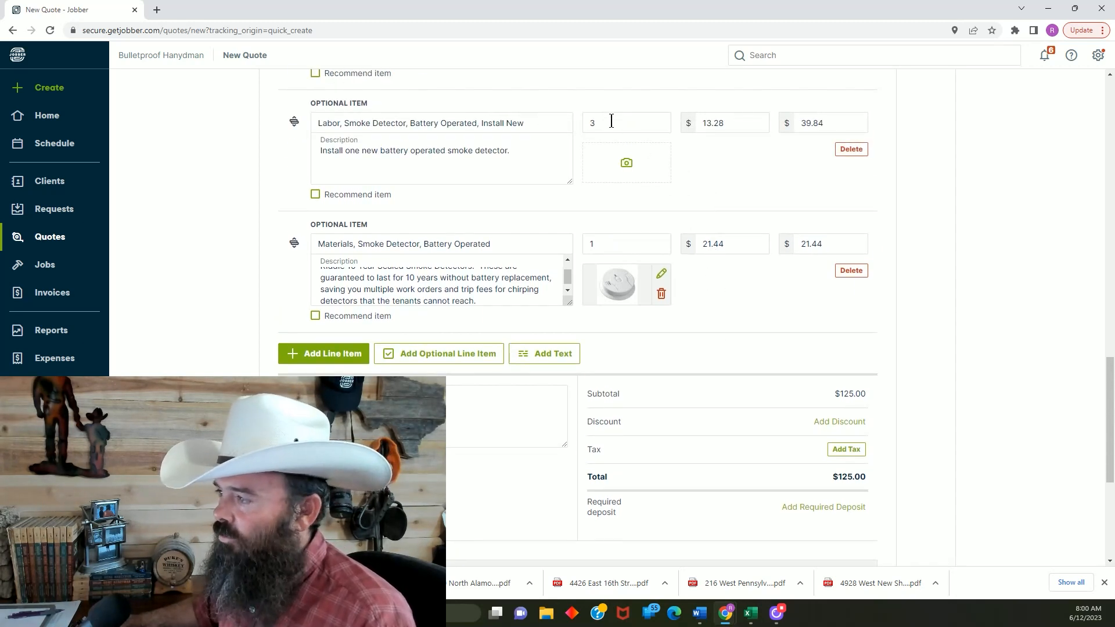
double_click(616, 245)
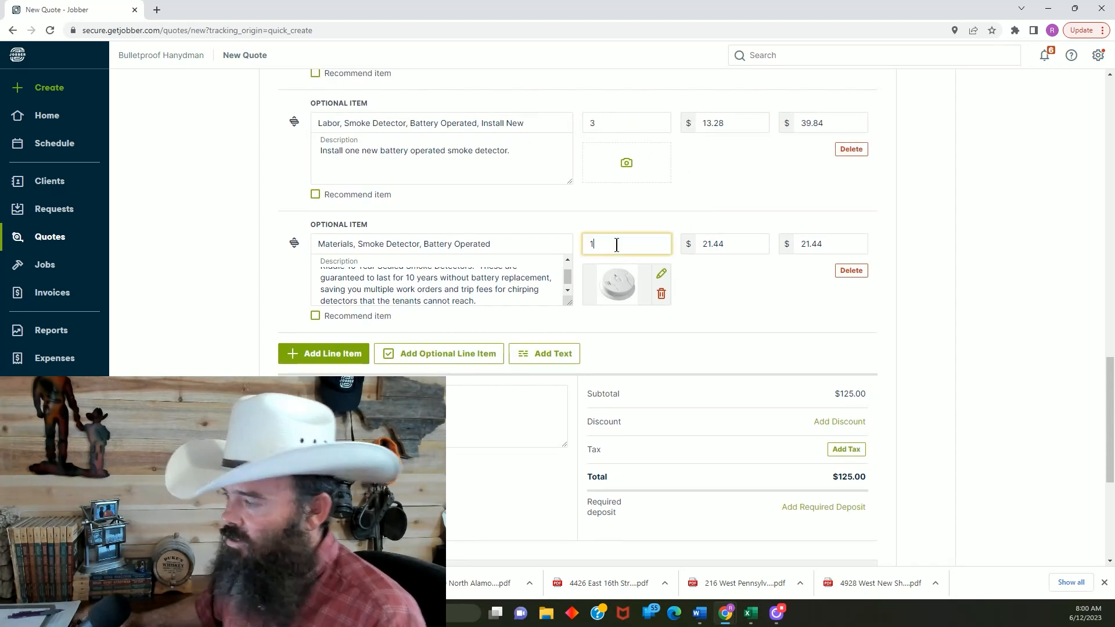
text(3)
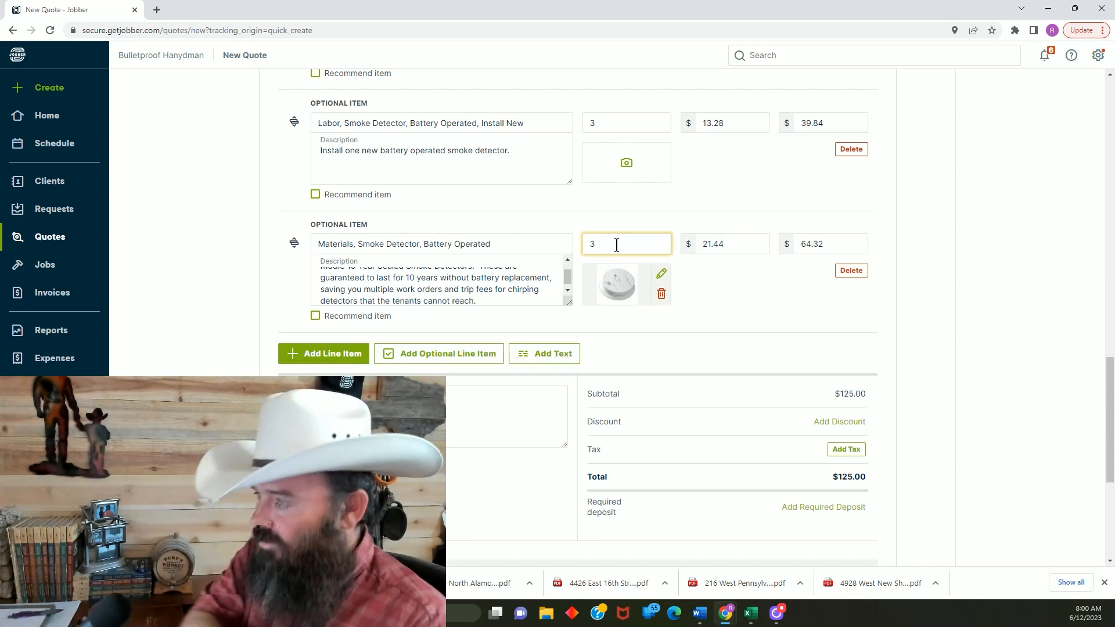
double_click(760, 300)
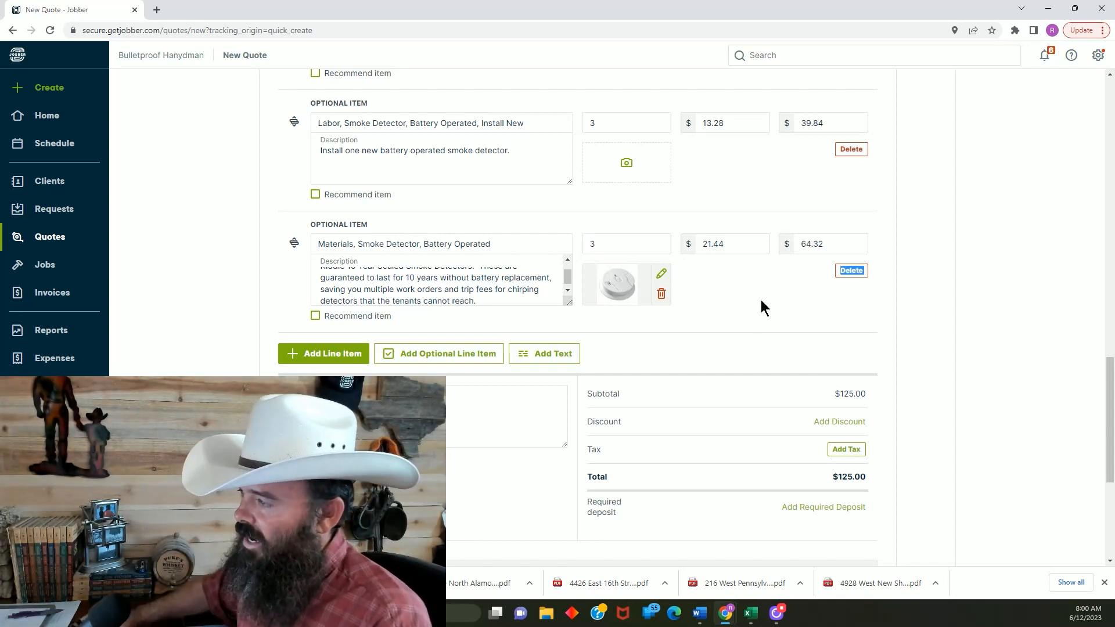
click(761, 300)
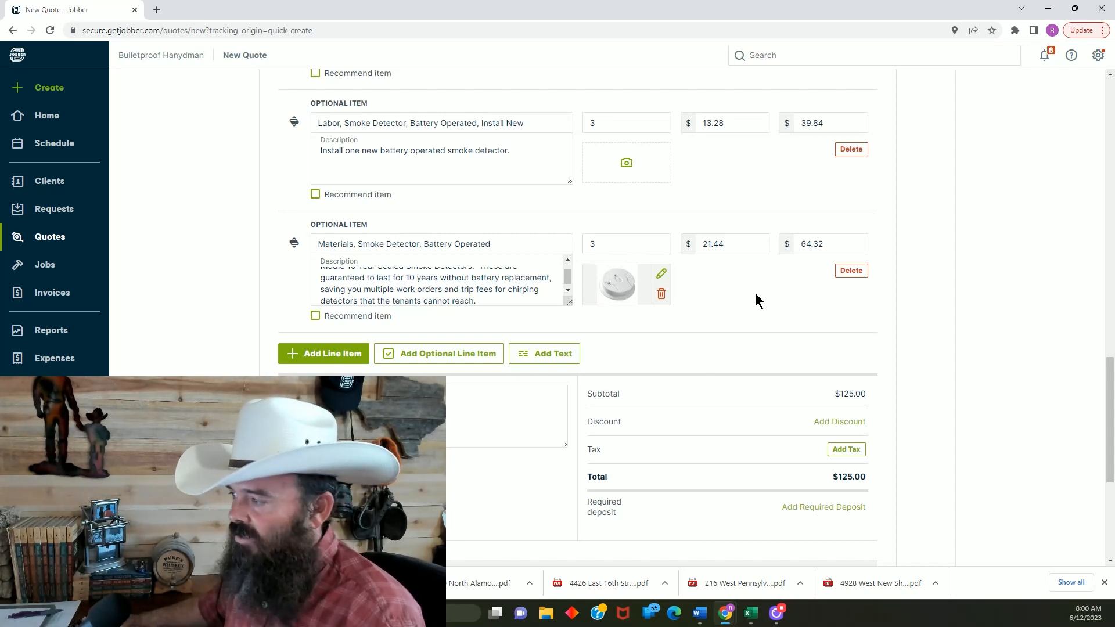
Review the whole quote, from the totals and client message area up through the line items to the quote details
scroll(816, 285, down, 2)
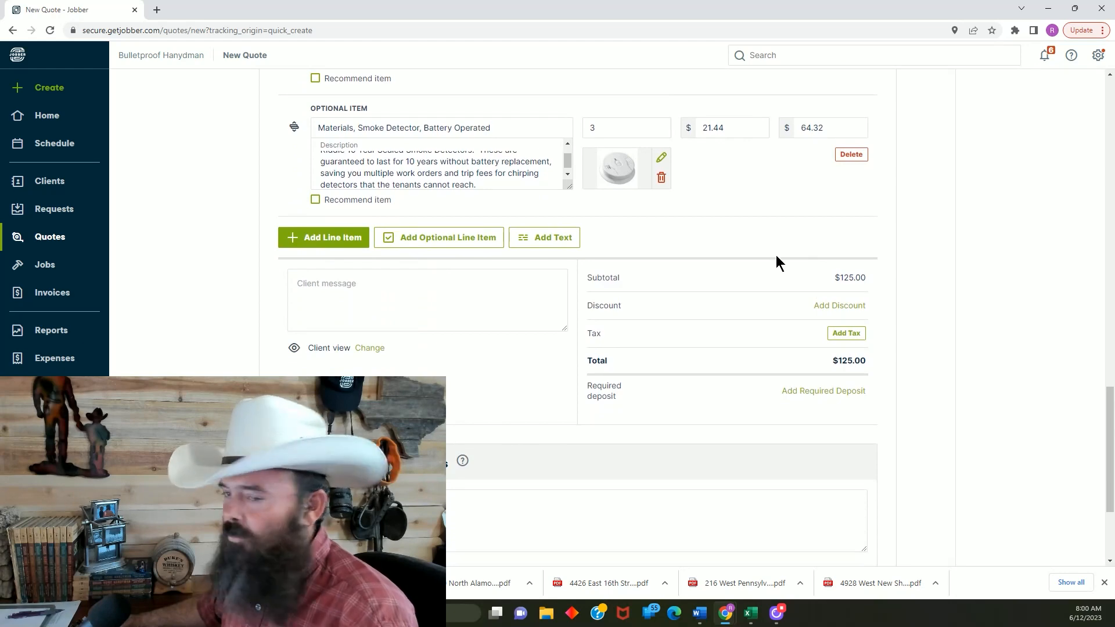
scroll(928, 213, down, 1)
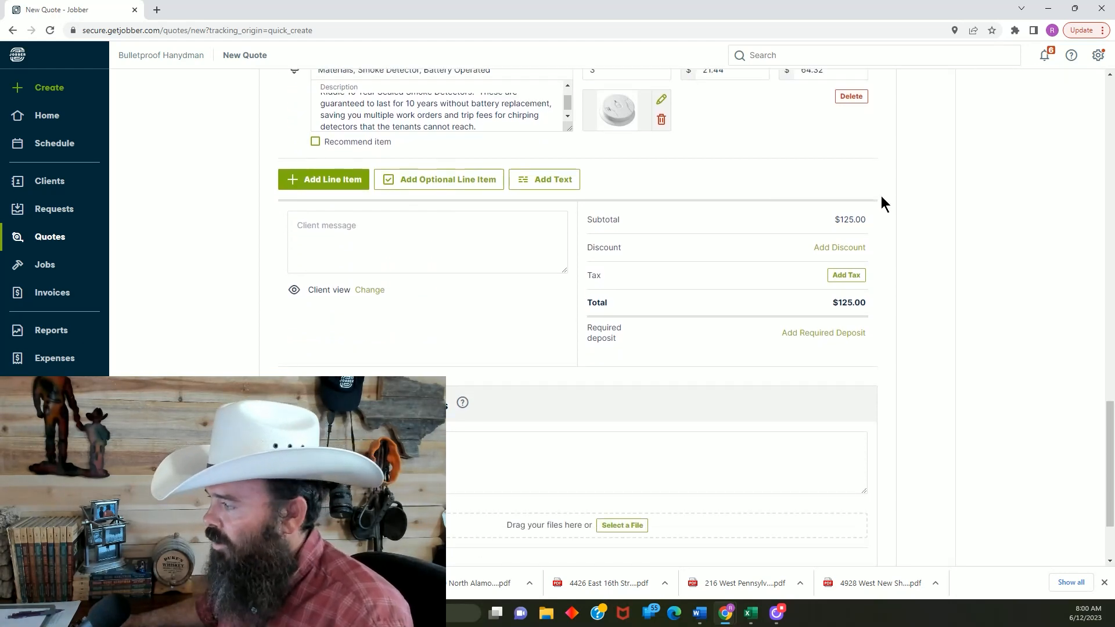
scroll(782, 175, up, 8)
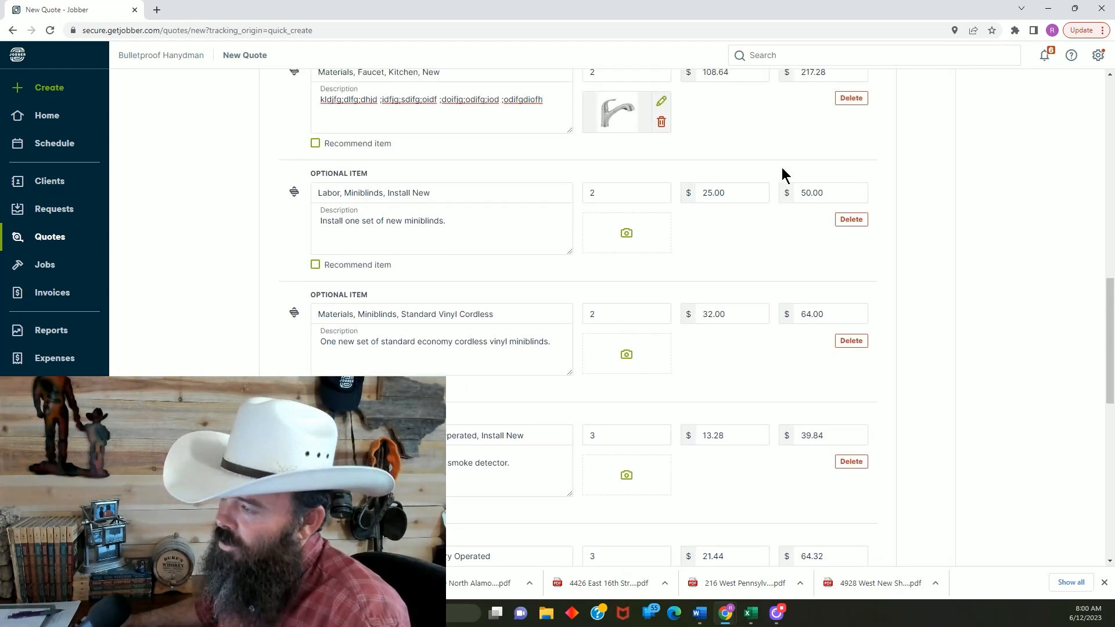
scroll(782, 174, up, 3)
scroll(782, 168, up, 4)
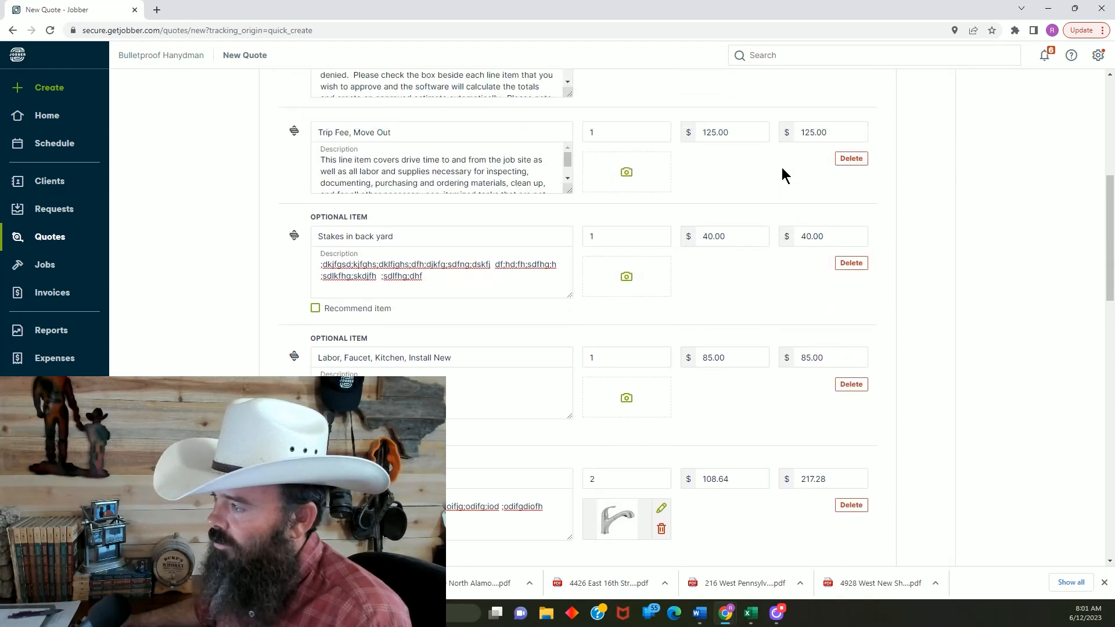
scroll(782, 168, down, 5)
scroll(782, 174, up, 10)
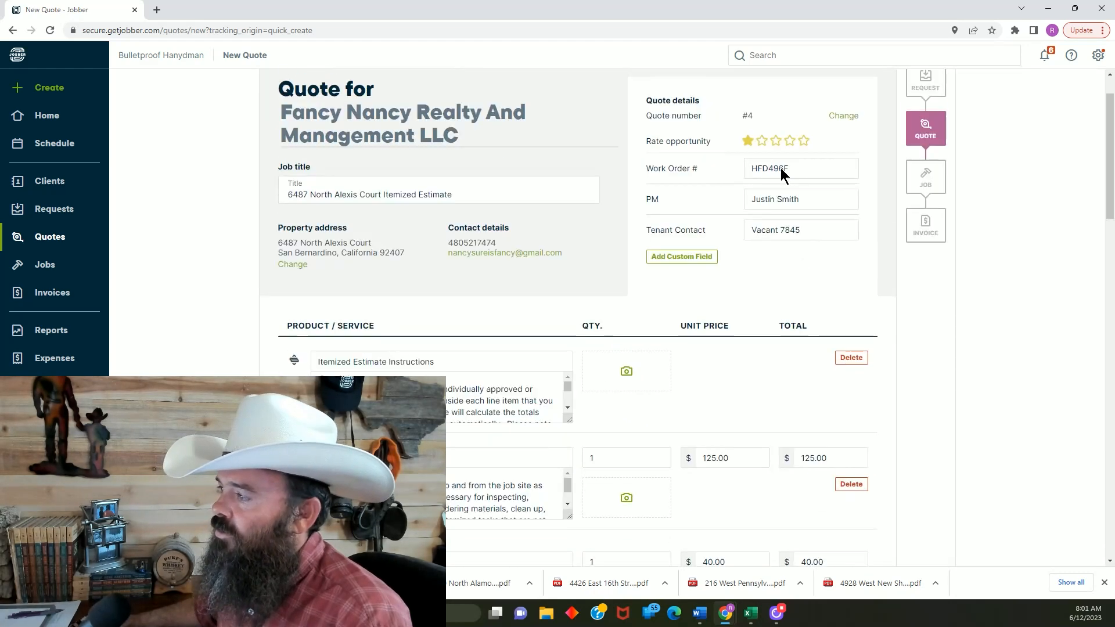
scroll(777, 171, down, 10)
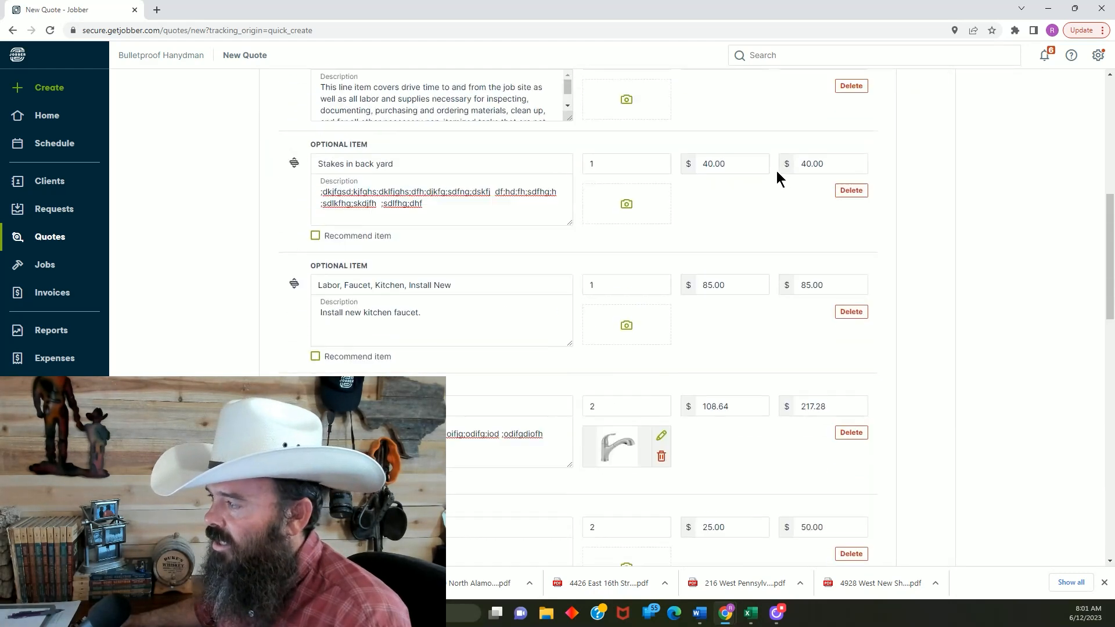
scroll(777, 171, up, 8)
scroll(777, 171, up, 3)
scroll(406, 347, down, 2)
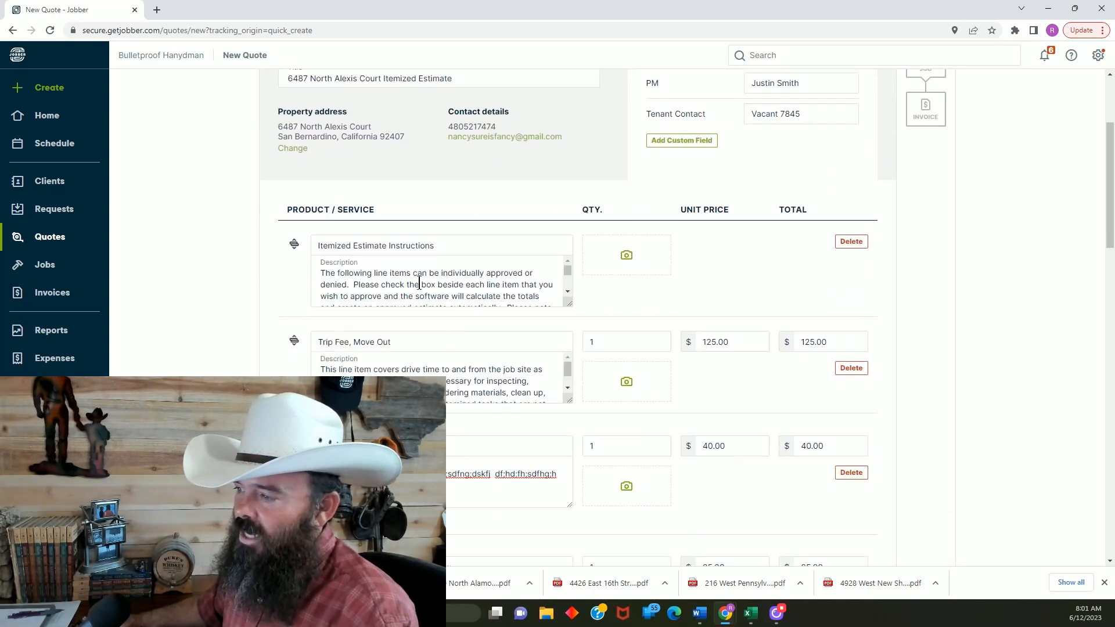
scroll(475, 272, down, 4)
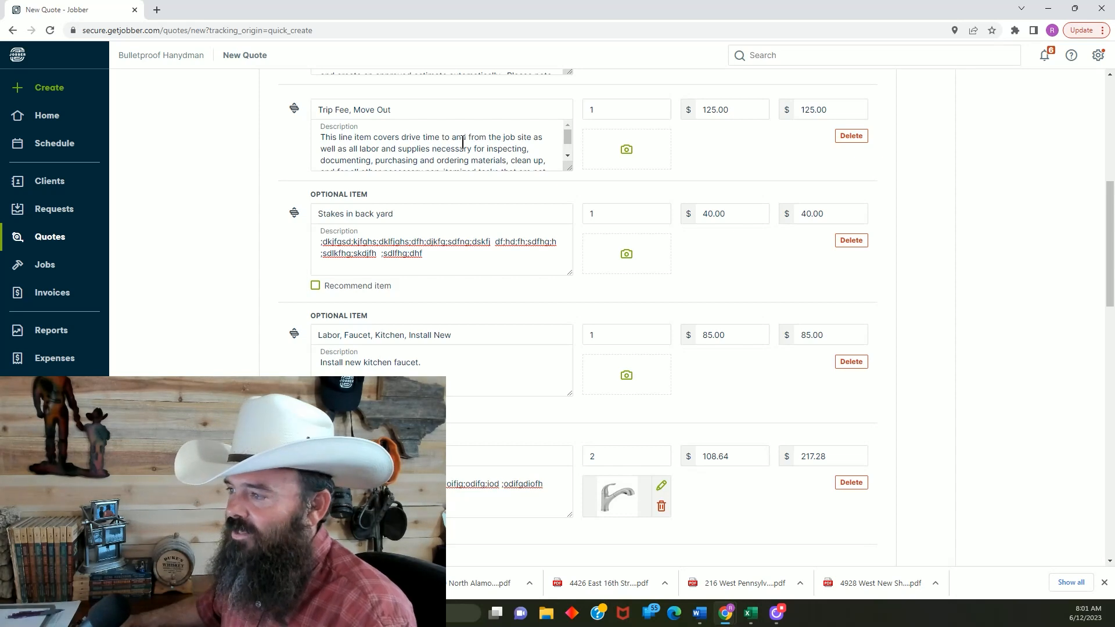
Add a required deposit of 50% to the quote's totals
scroll(419, 137, down, 2)
scroll(516, 242, down, 1)
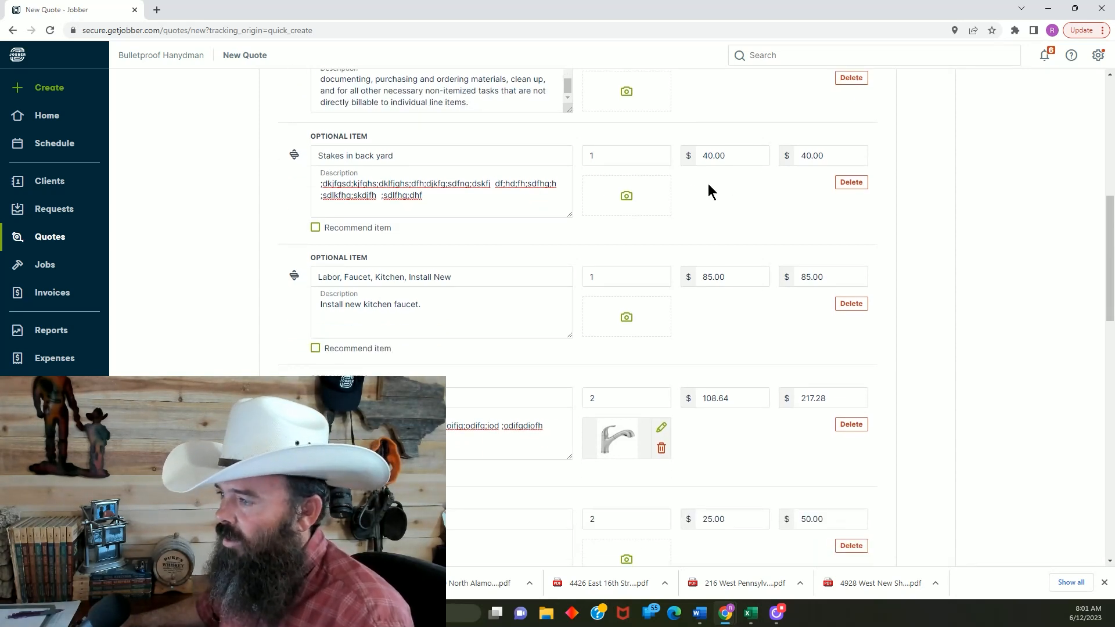
scroll(710, 184, down, 3)
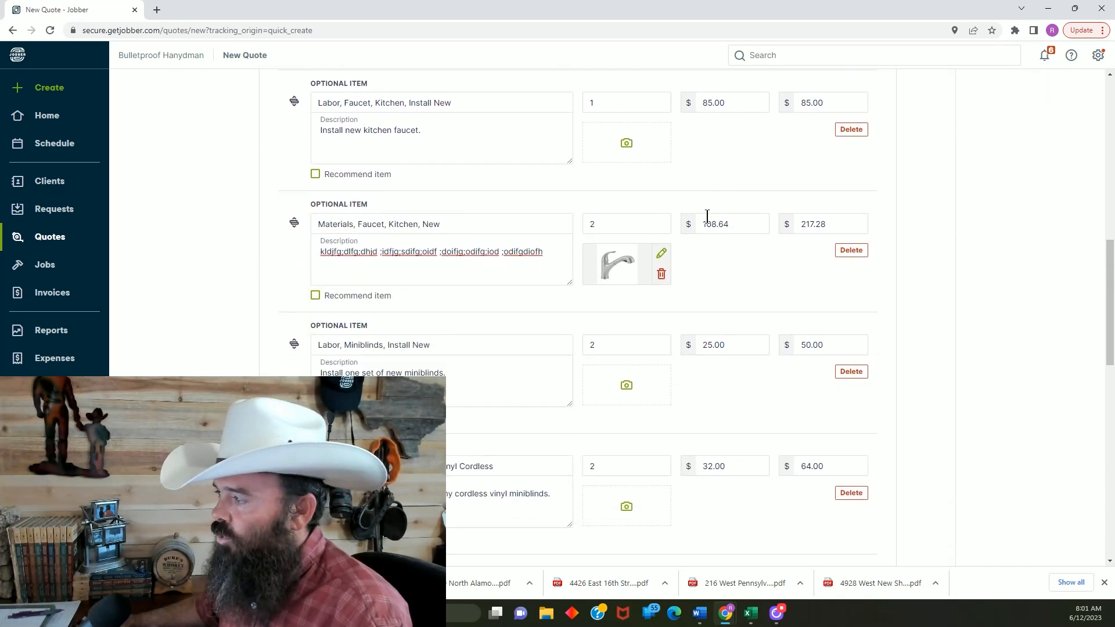
scroll(706, 217, down, 2)
scroll(707, 213, down, 6)
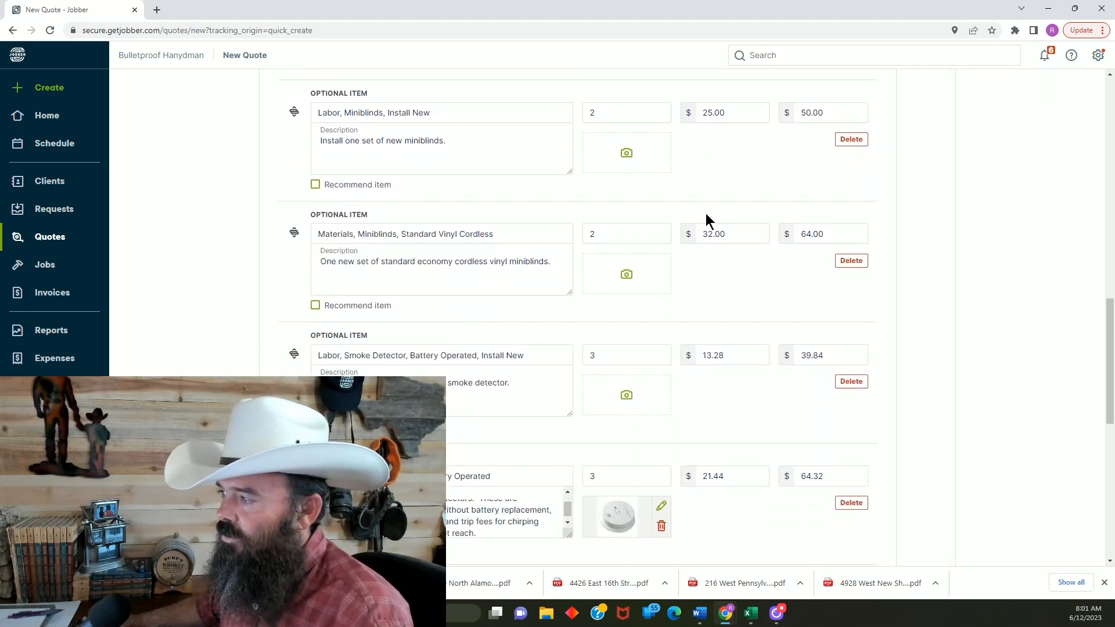
scroll(705, 221, down, 4)
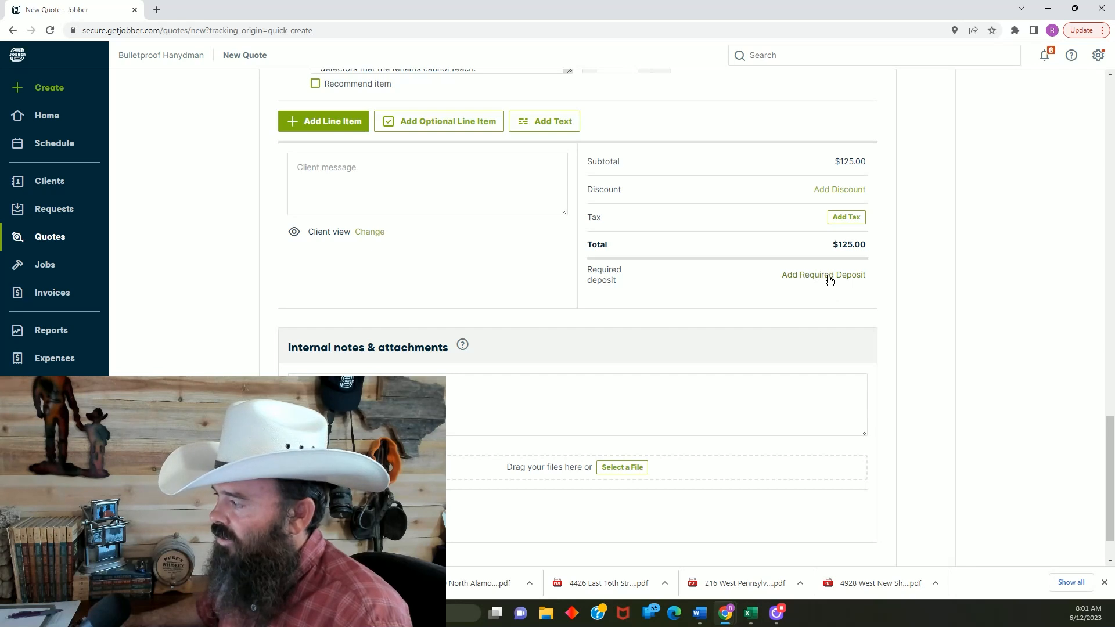
click(829, 277)
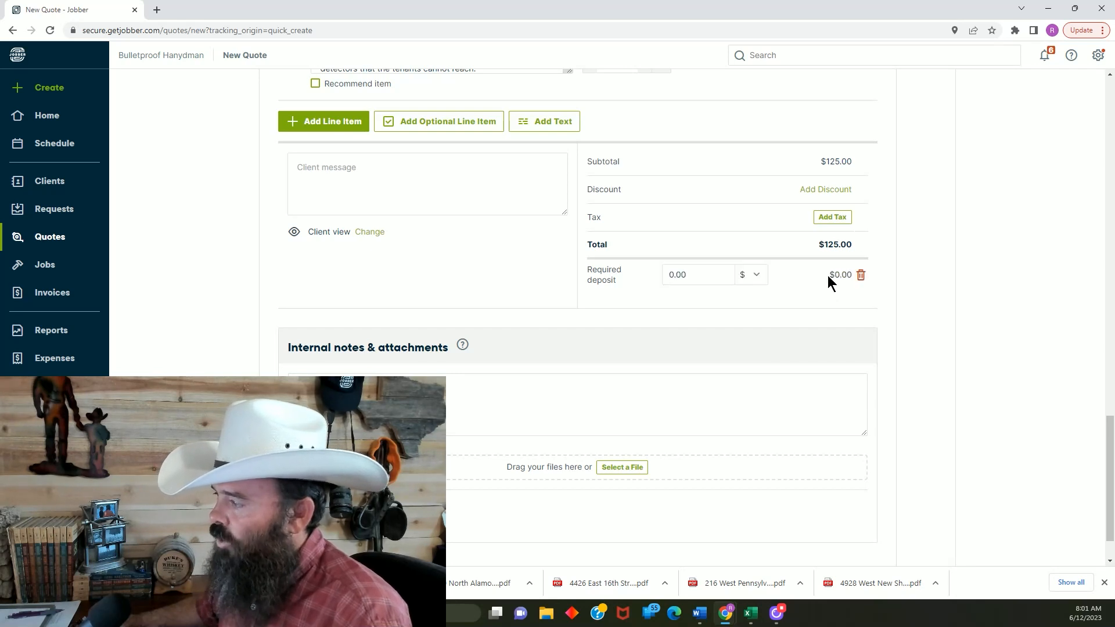
double_click(695, 274)
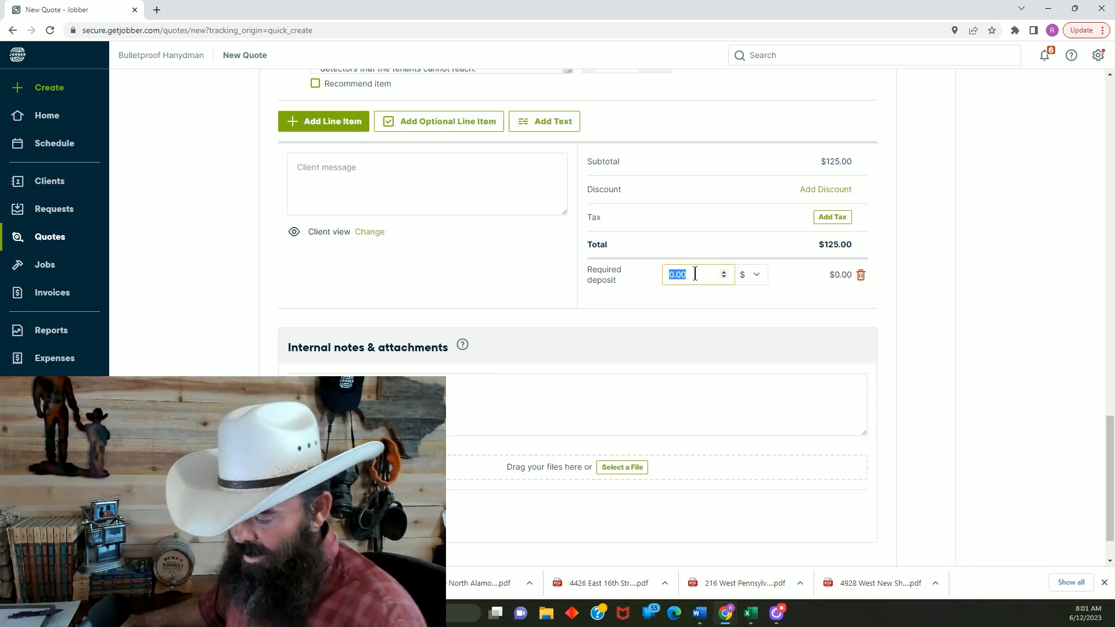
text(50)
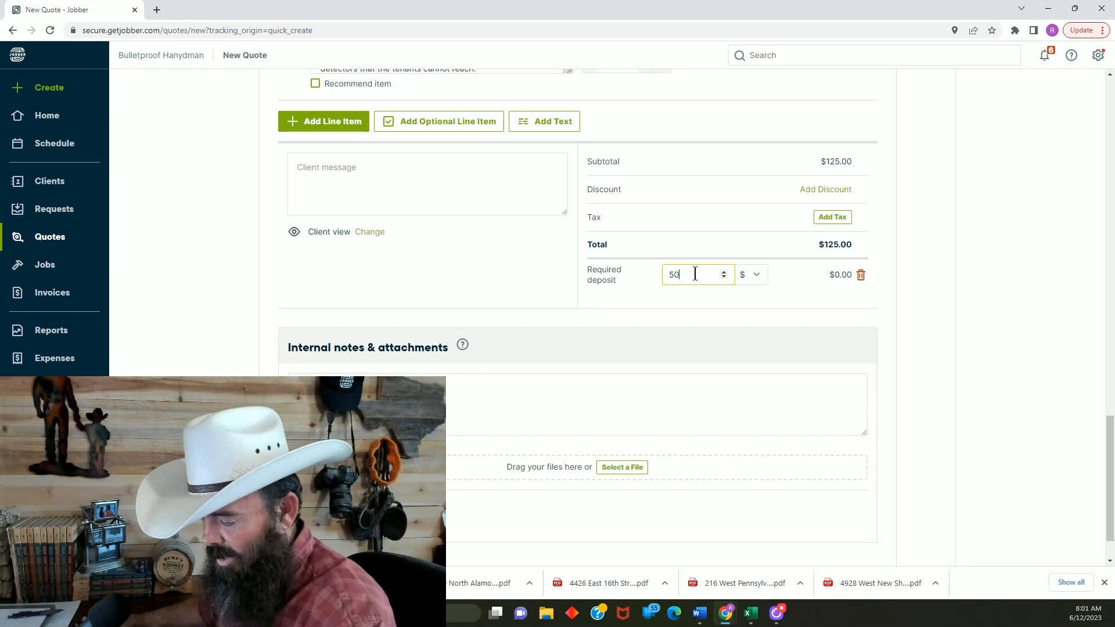
click(758, 275)
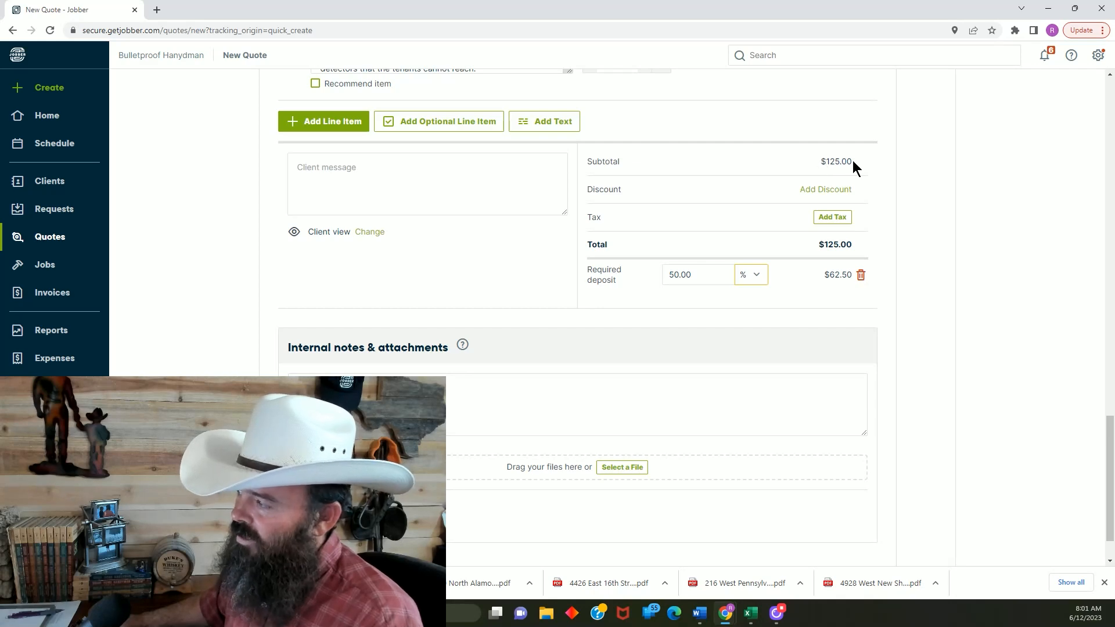
Look over the optional items and totals once more, and save the quote for sending as an email
scroll(523, 349, up, 1)
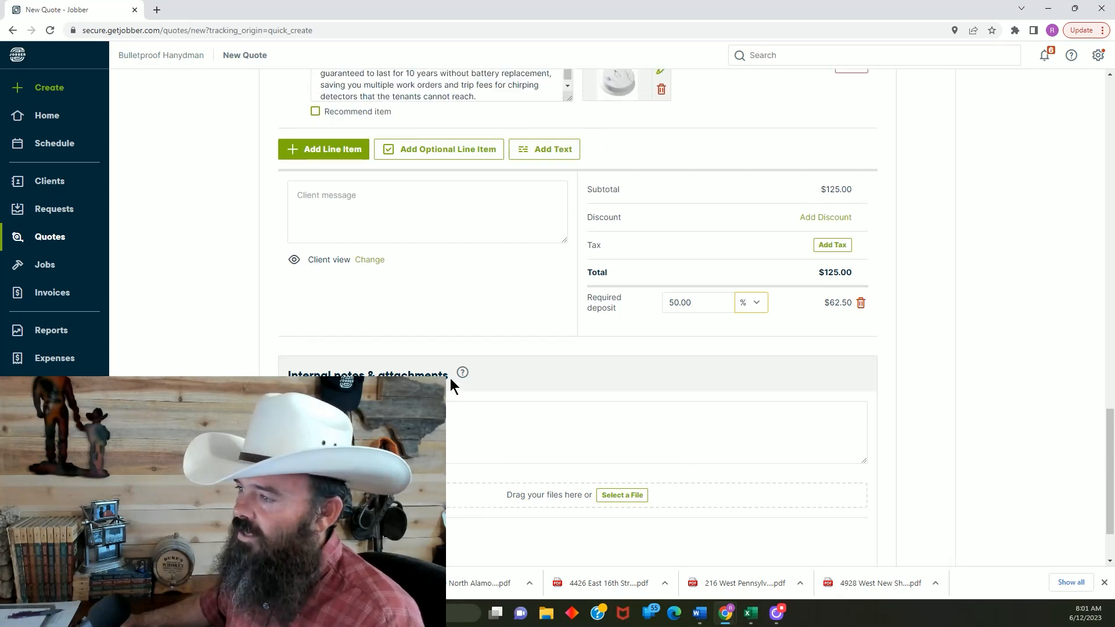
scroll(451, 380, up, 6)
scroll(842, 363, down, 1)
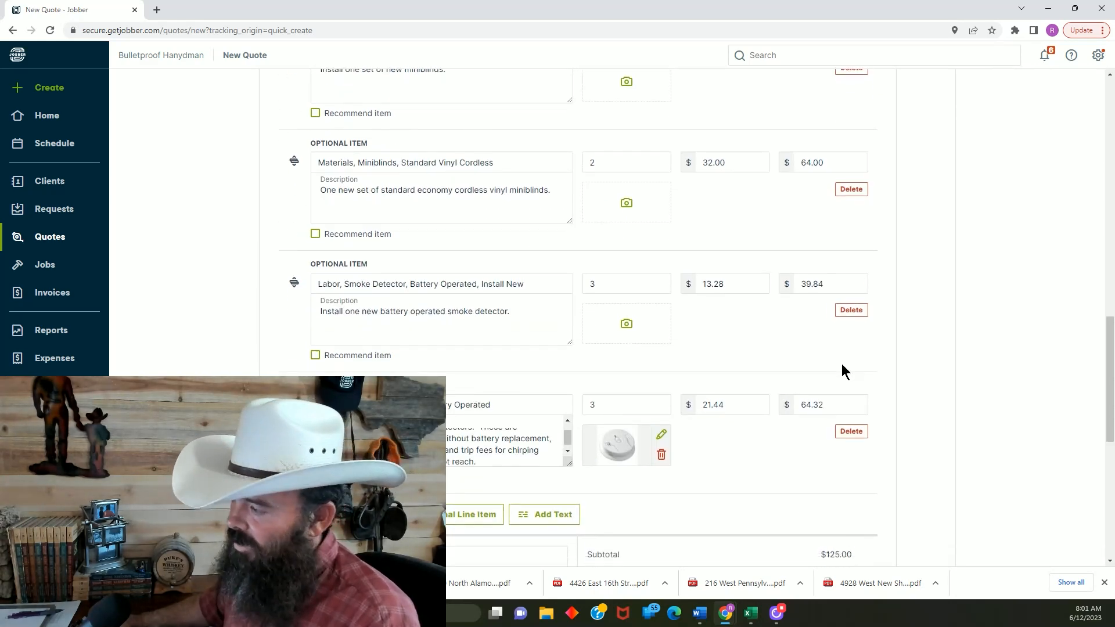
scroll(842, 364, down, 7)
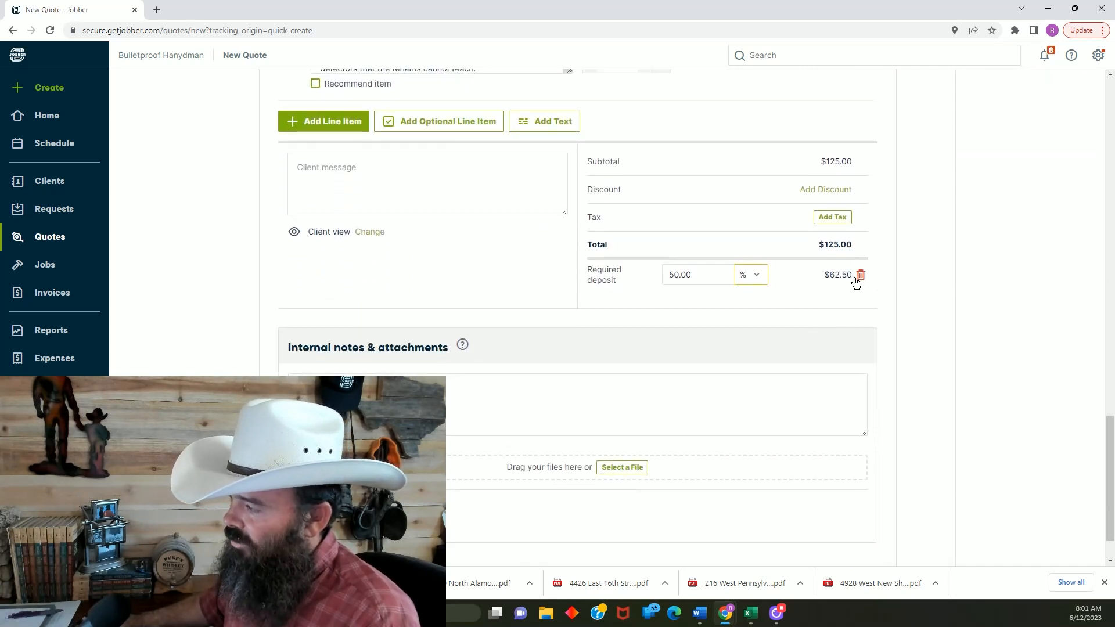
scroll(852, 295, down, 1)
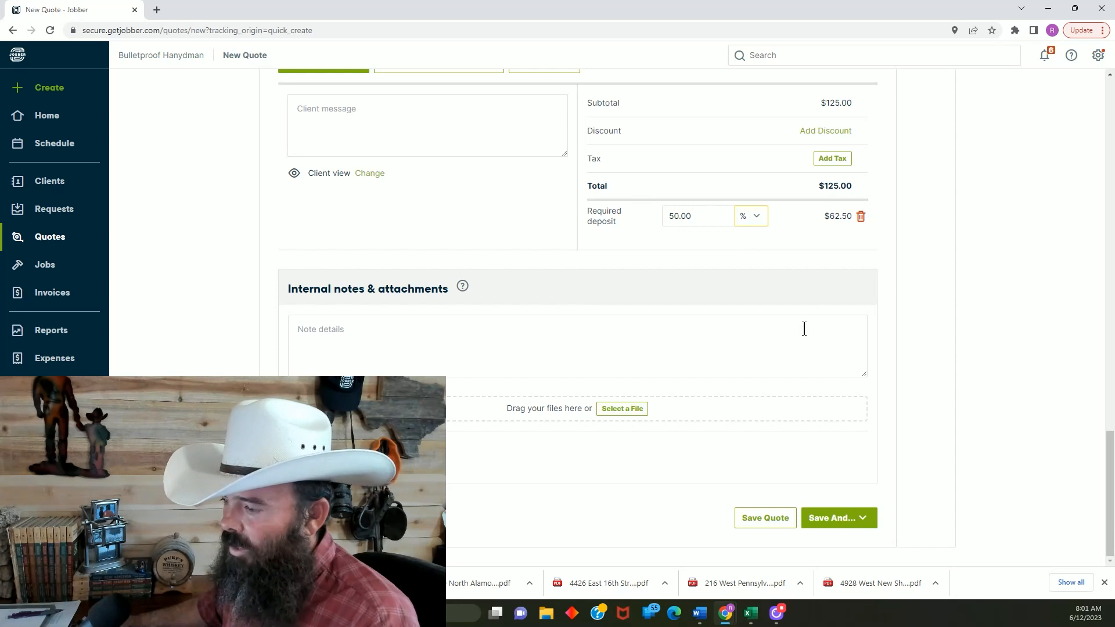
click(864, 528)
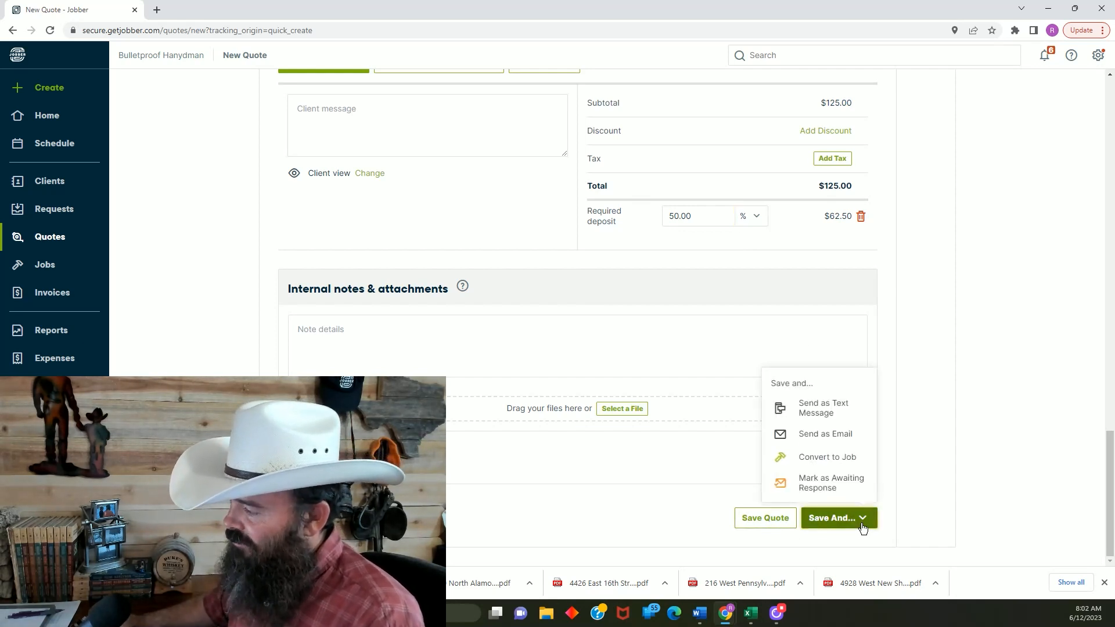
click(834, 437)
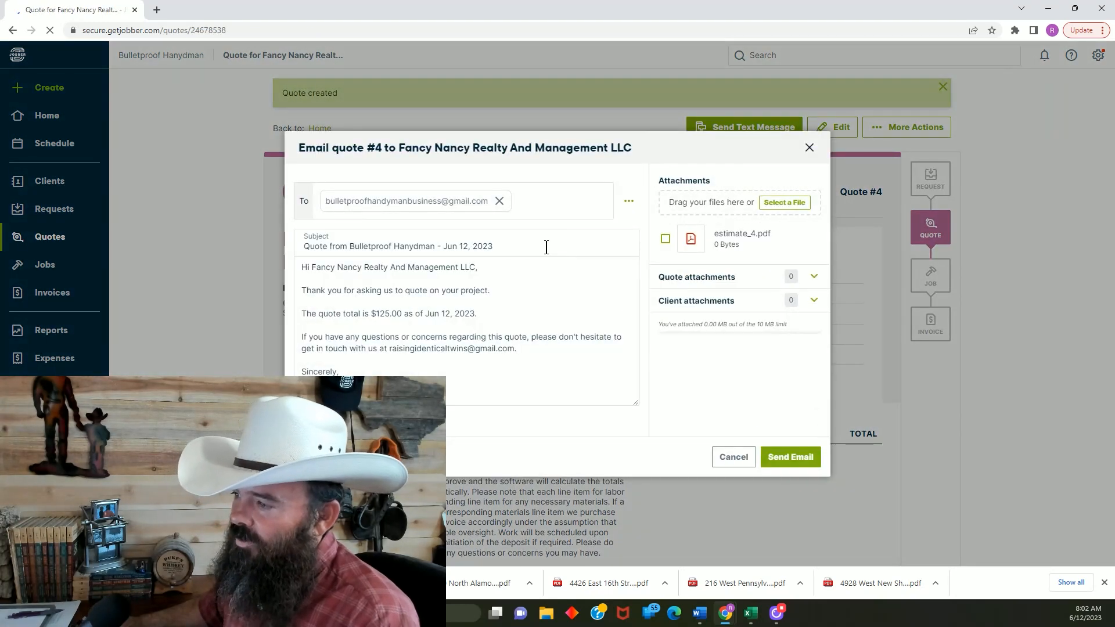
Choose the business's own e-mail address as the recipient and send the quote email without attaching estimate_4.pdf
click(500, 201)
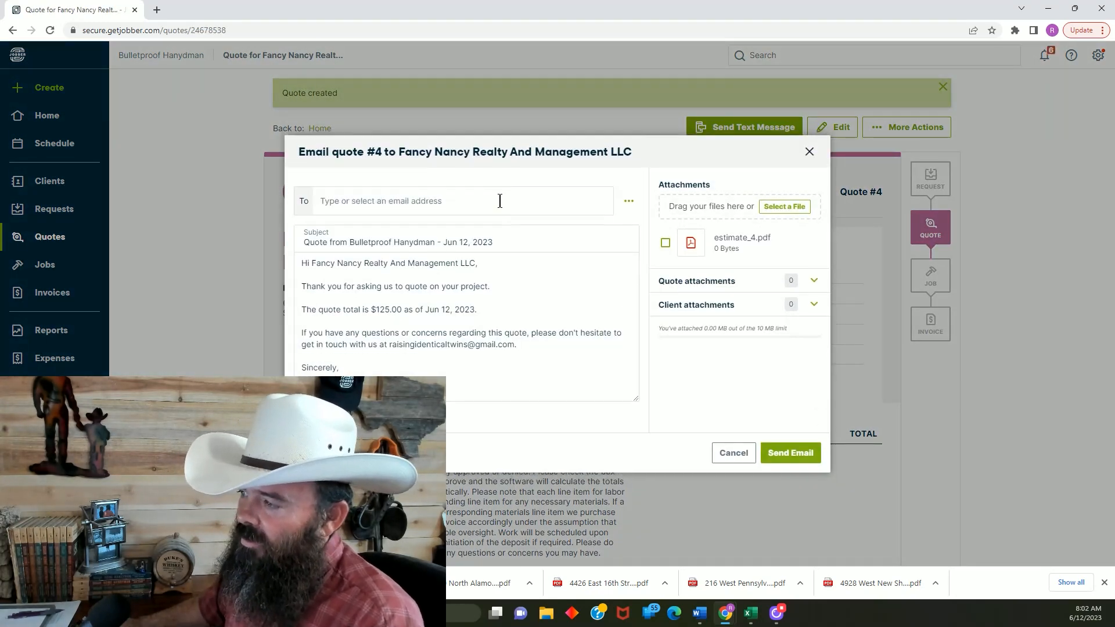
click(406, 200)
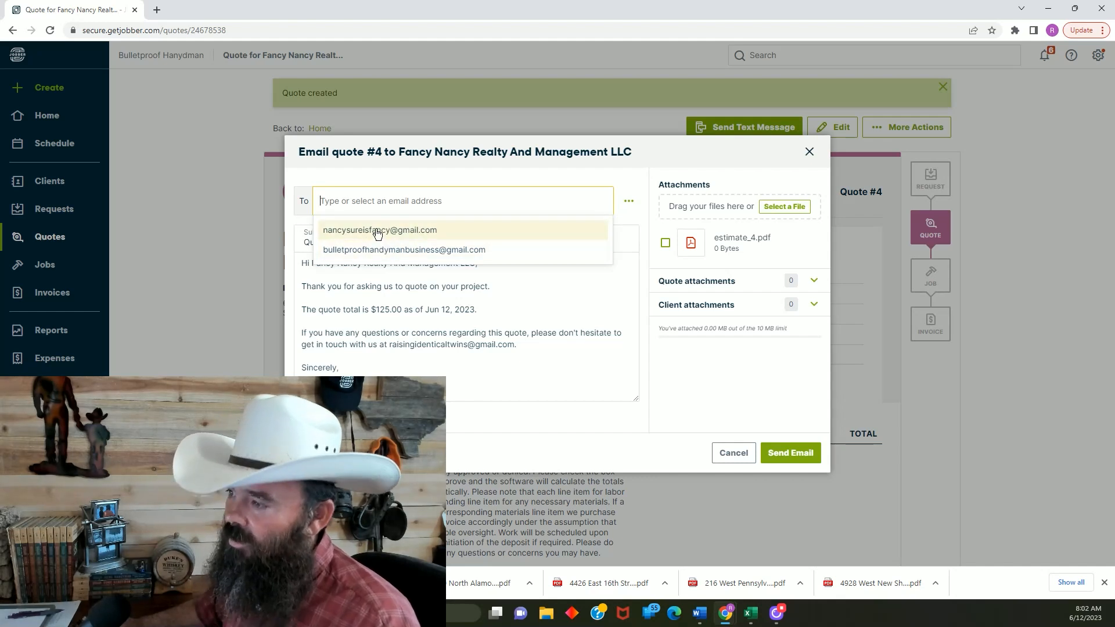
click(389, 250)
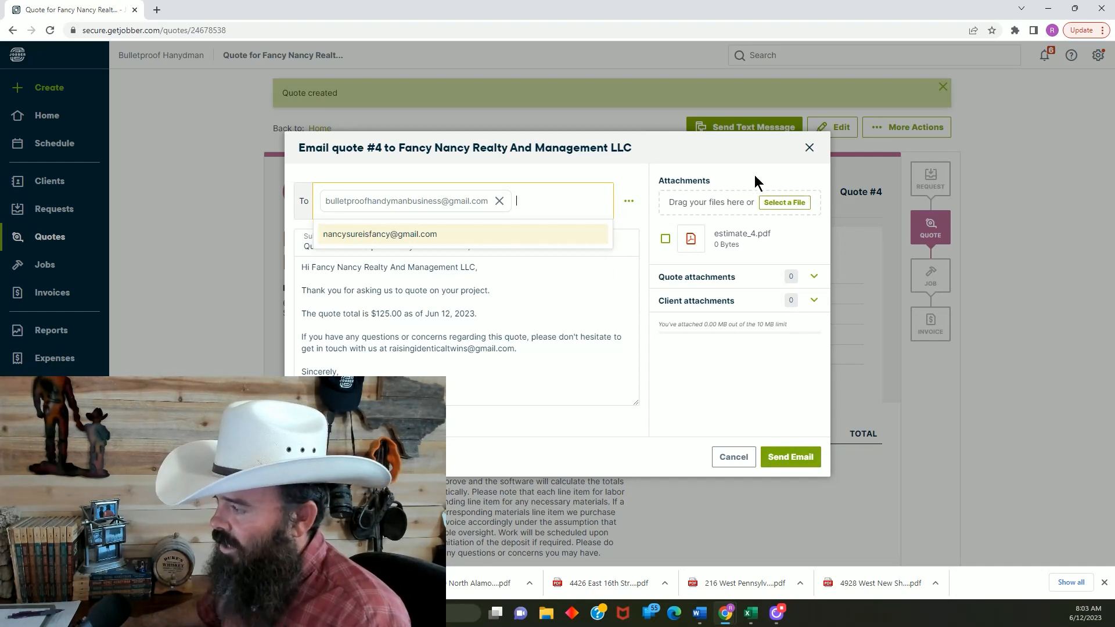
click(666, 241)
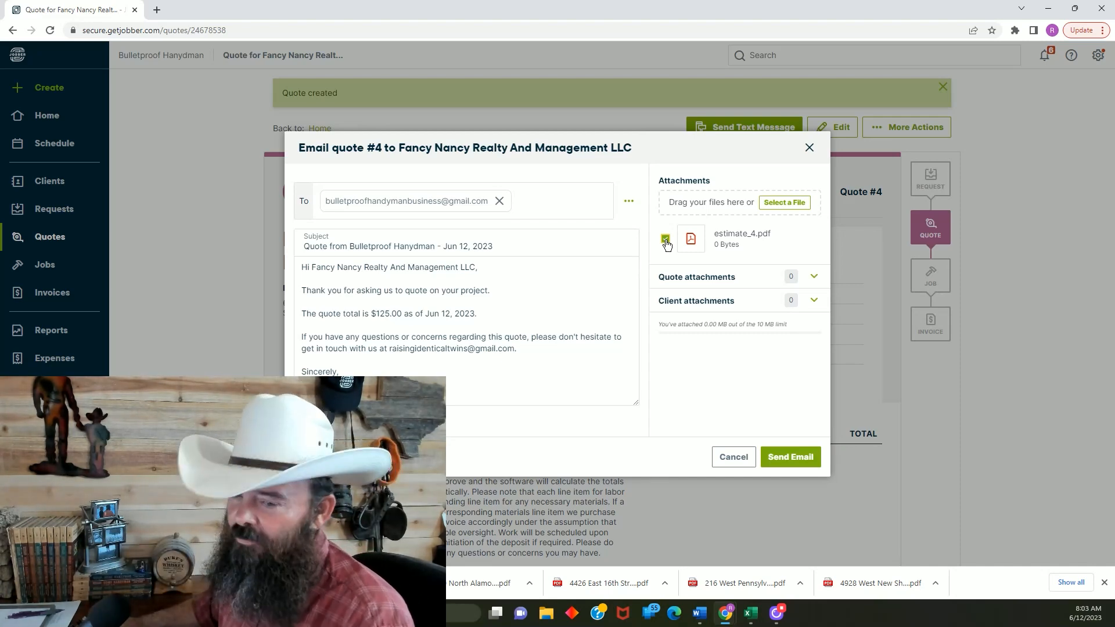
click(665, 242)
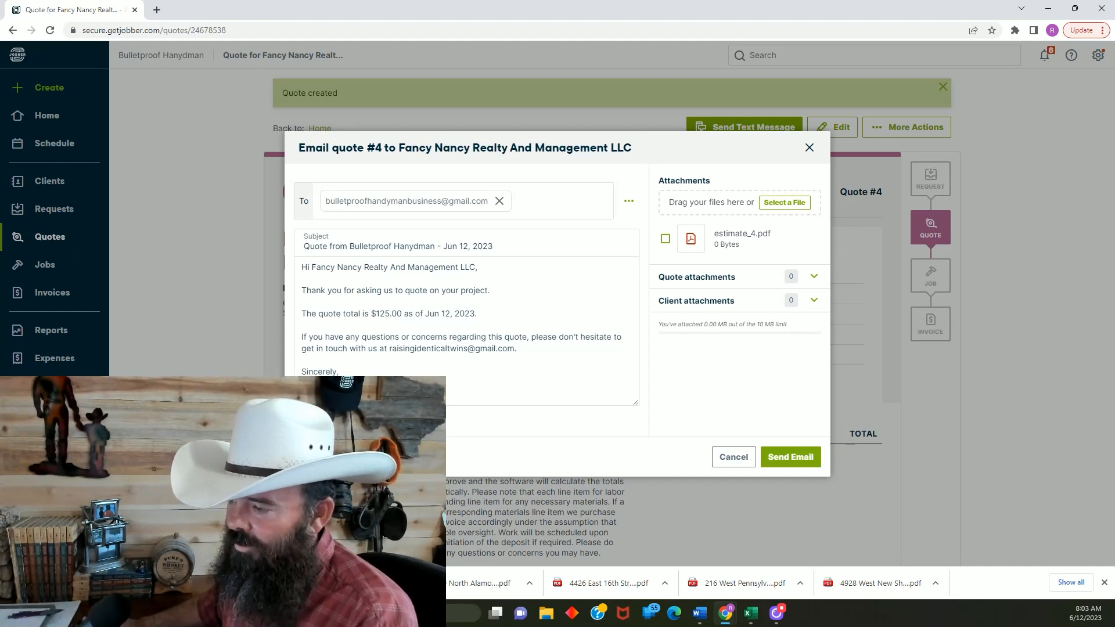
click(788, 465)
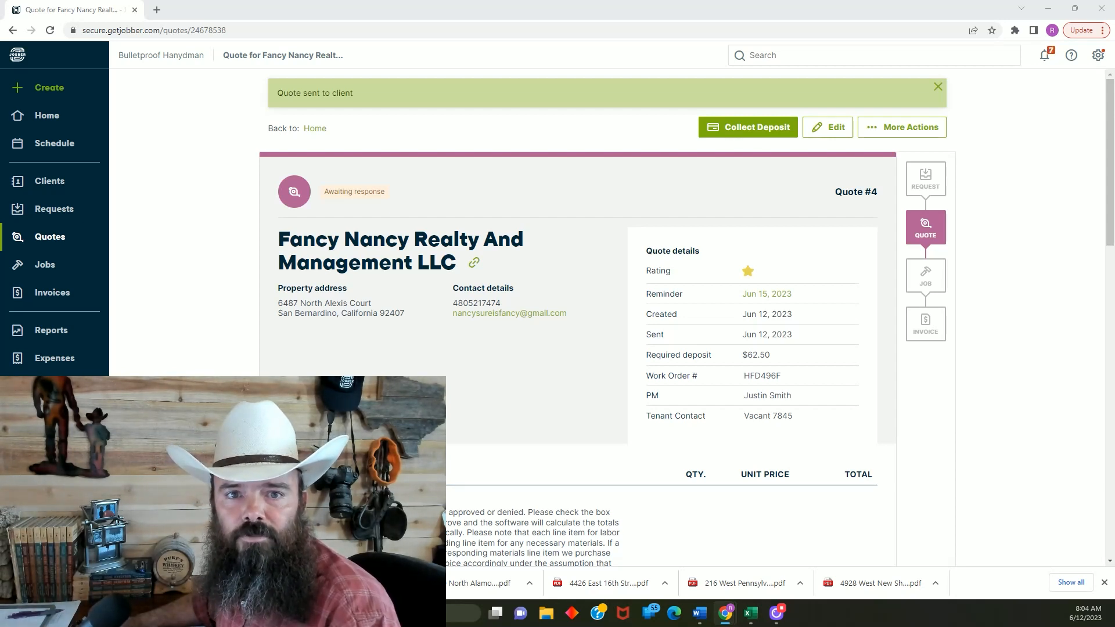
Bring up the client hub page of Estimate #4, maximize its window and read through the instructions and trip fee to the optional items
drag(0, 104, 428, 68)
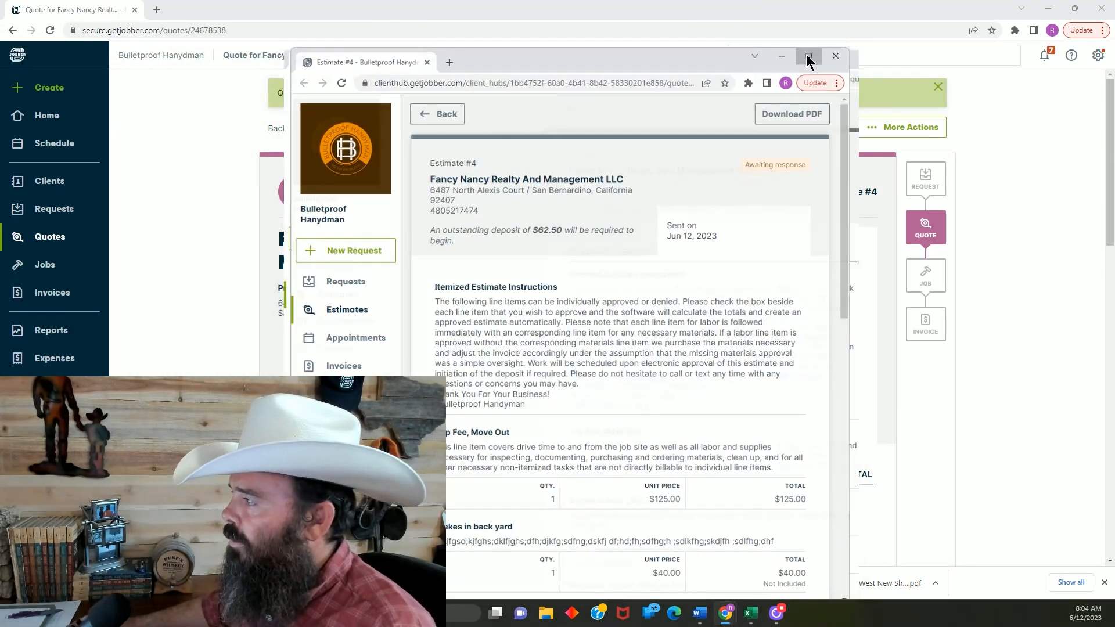
click(806, 57)
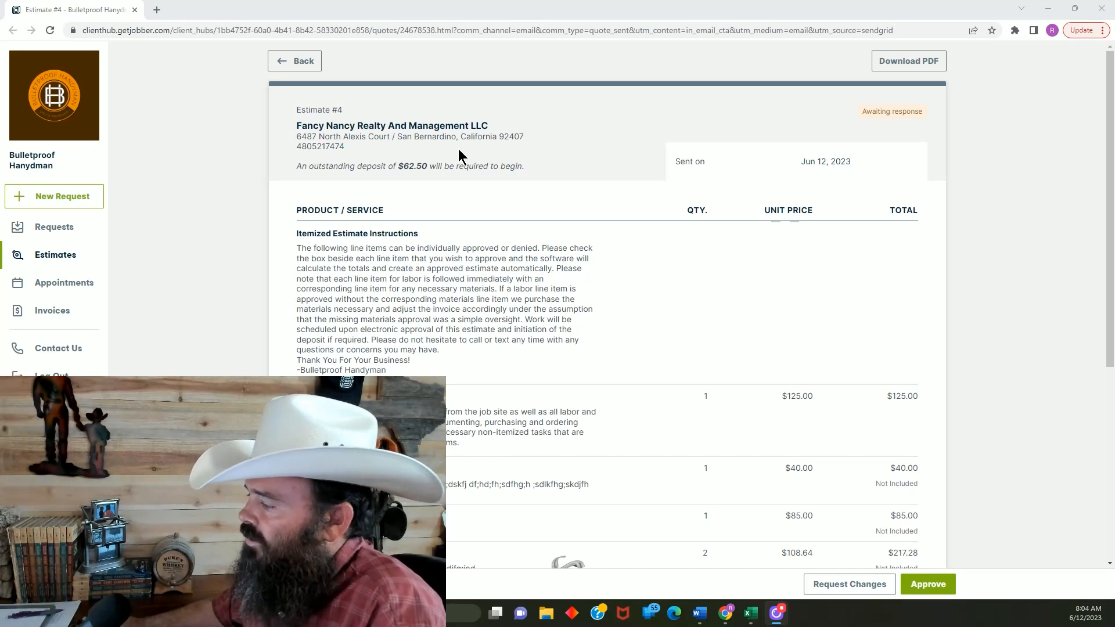
scroll(629, 208, down, 1)
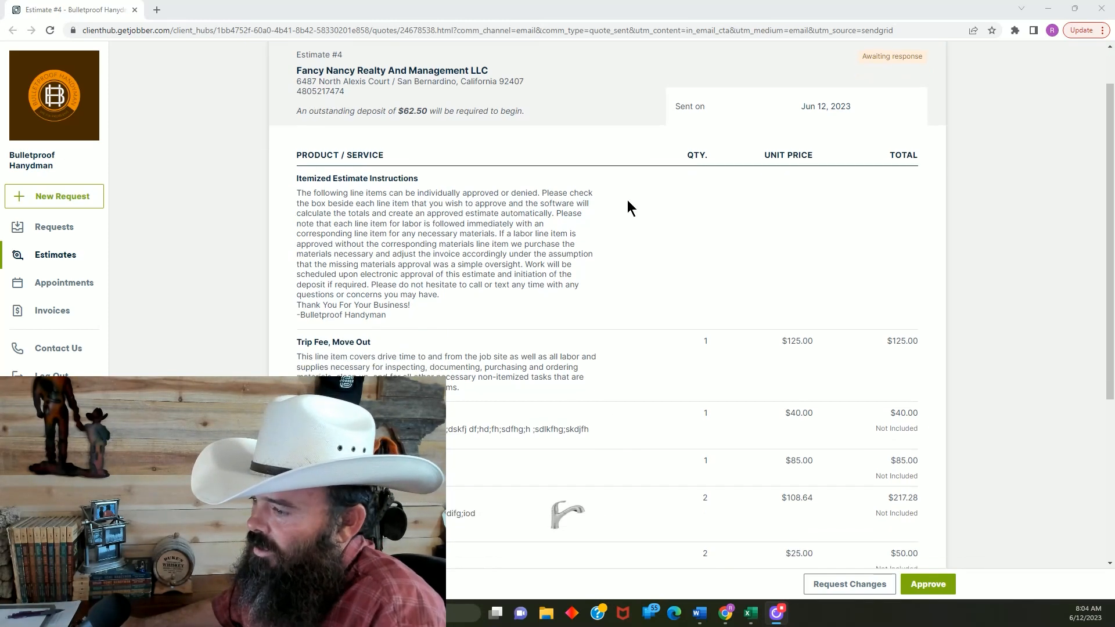
scroll(628, 206, down, 2)
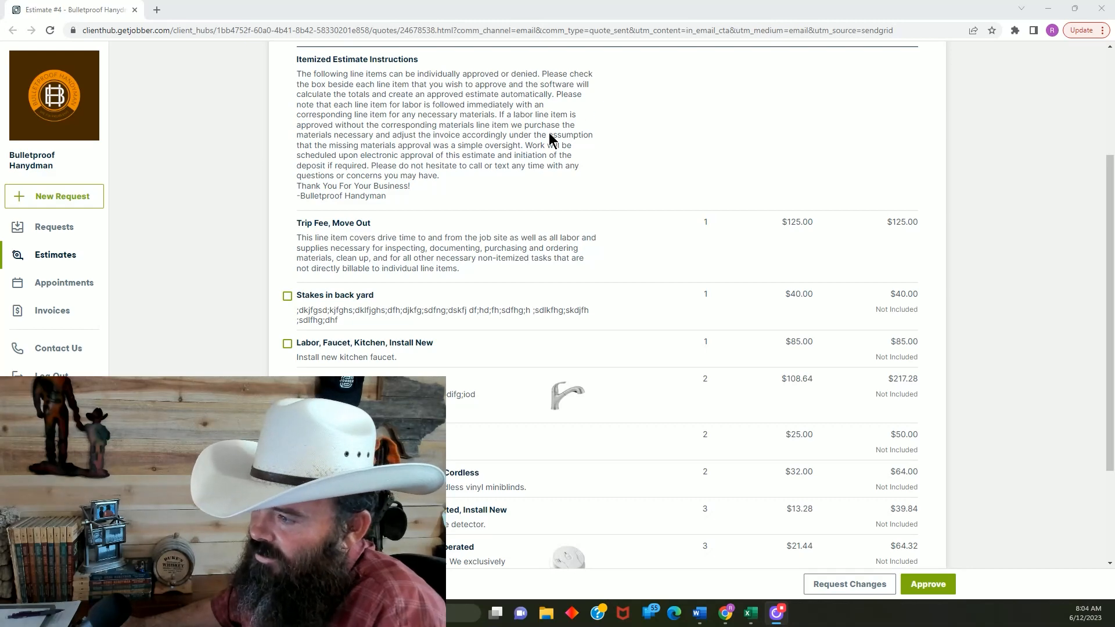
scroll(523, 249, down, 3)
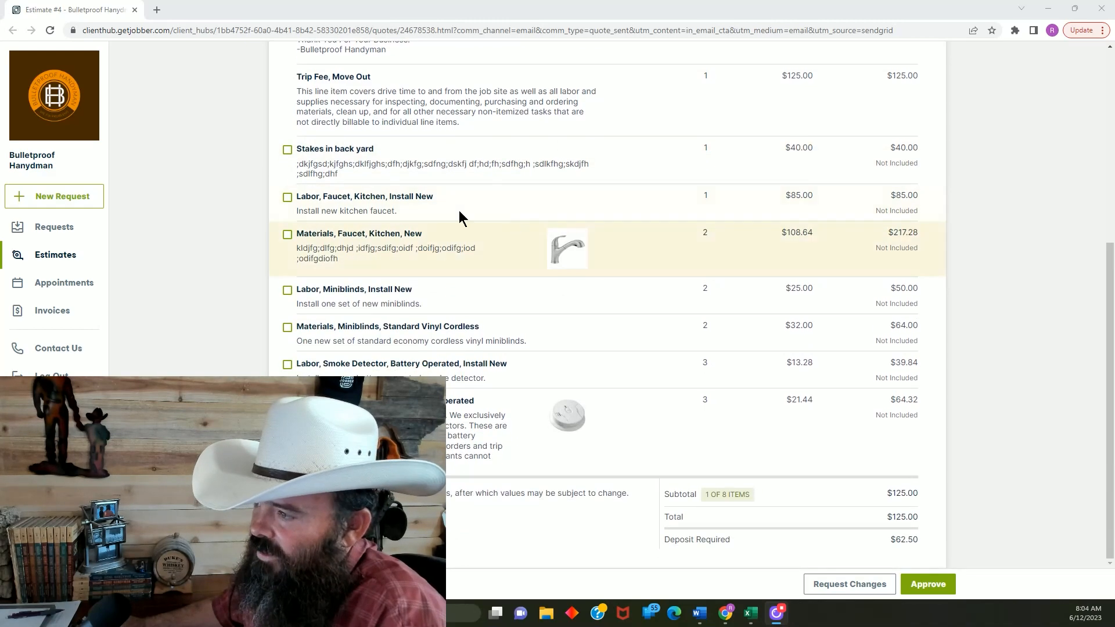
As the client, include the back yard stakes and the labor and materials items for the kitchen faucet and miniblinds
click(289, 152)
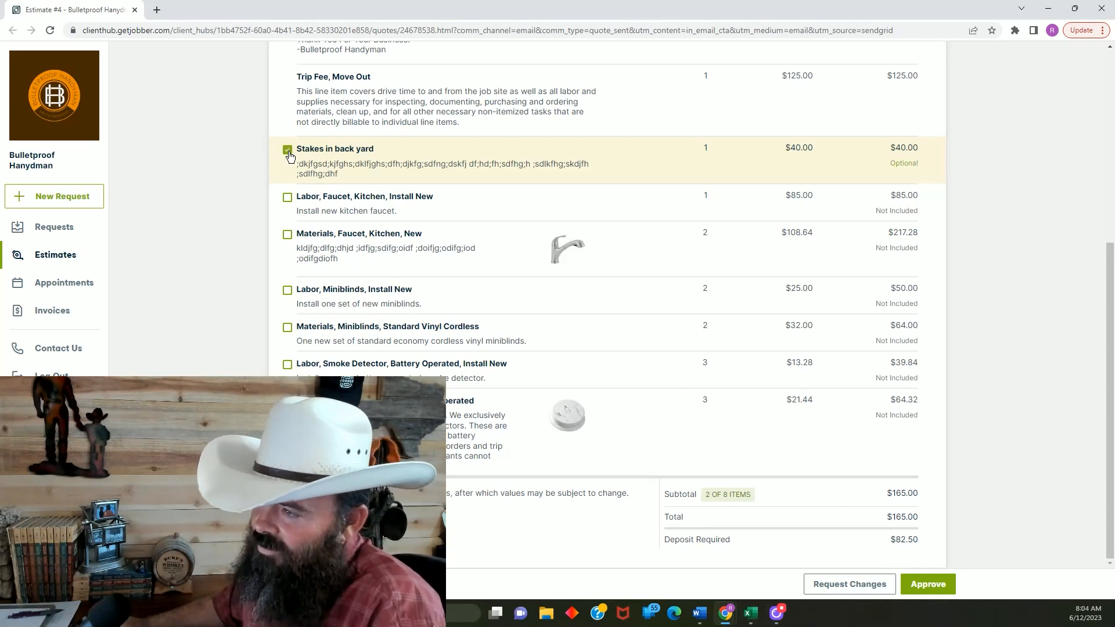
click(287, 199)
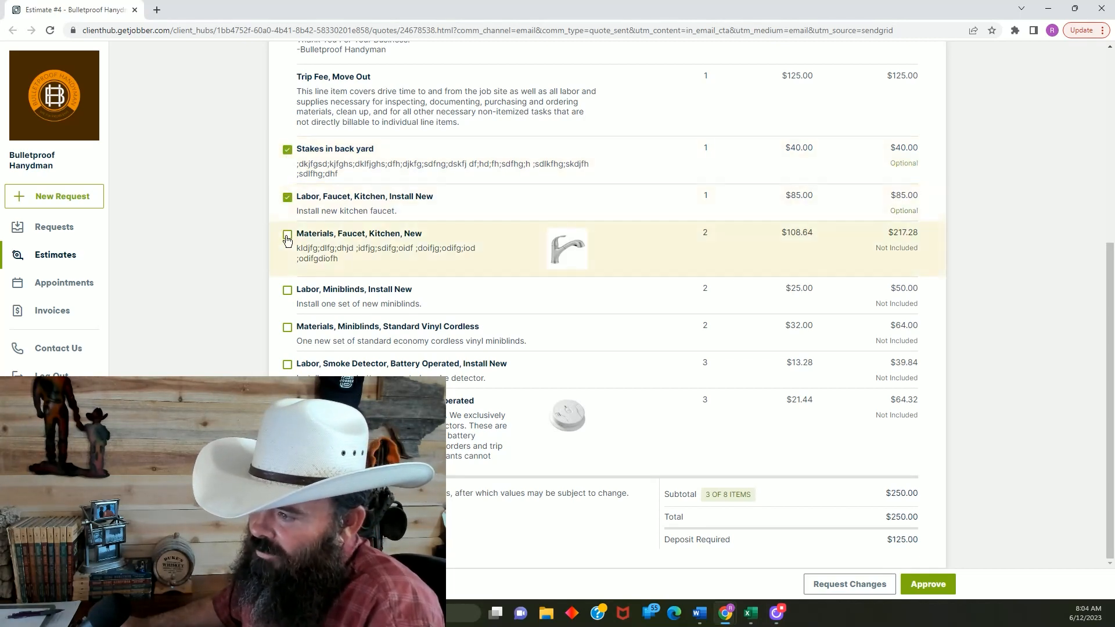
click(287, 235)
click(287, 293)
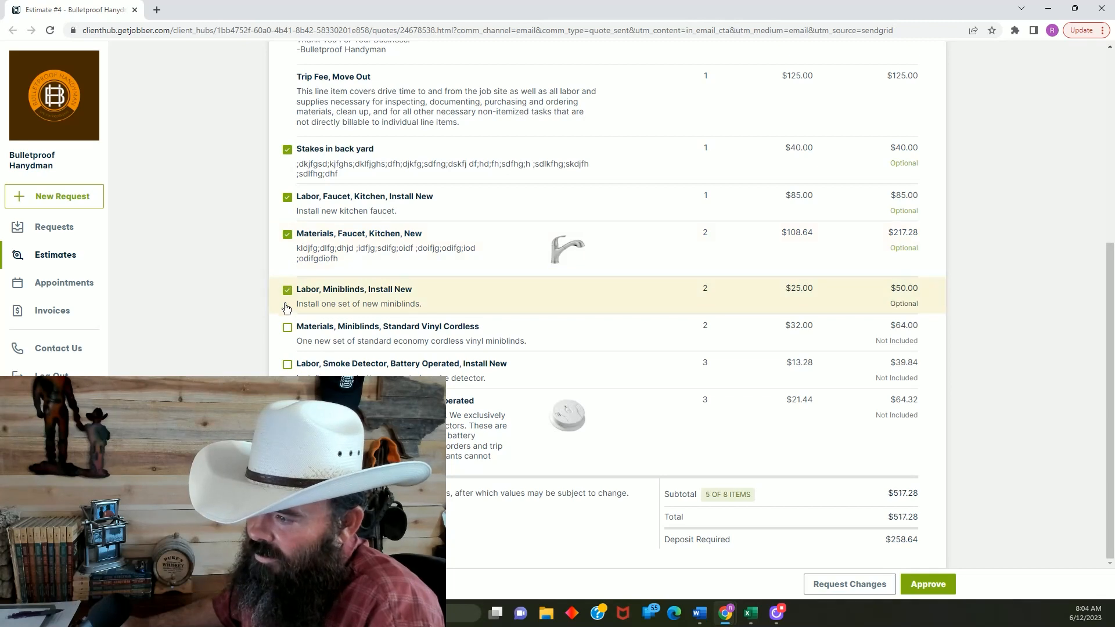
click(290, 329)
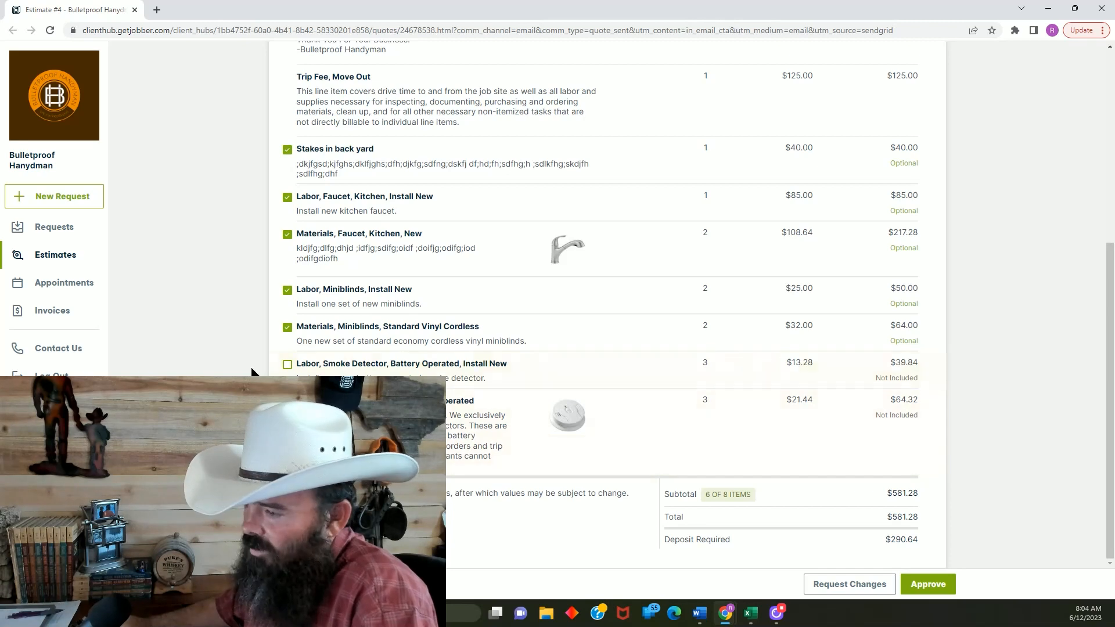
Include the smoke detector labor and materials items in the estimate and exclude both again
click(287, 365)
click(871, 418)
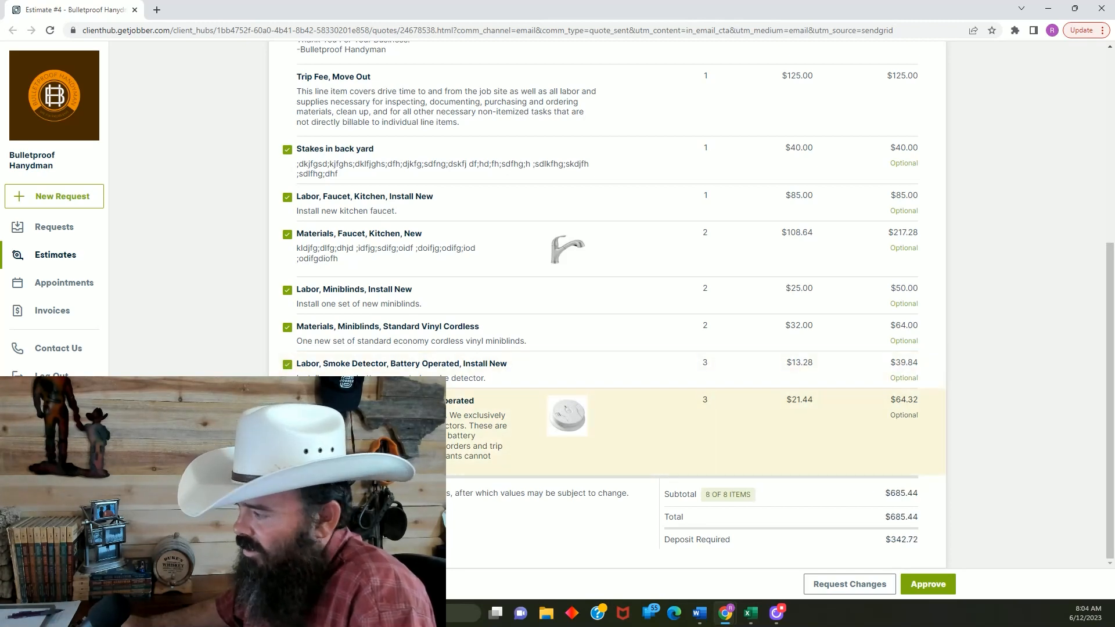
click(287, 366)
click(639, 453)
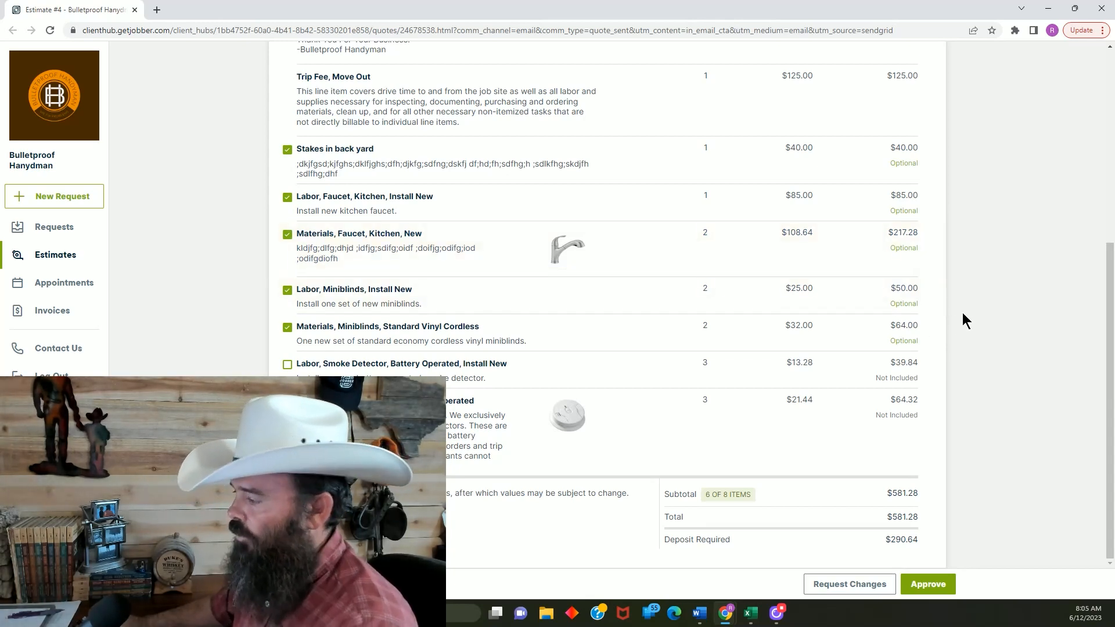
Approve the estimate with the selected items, signing it with a hand-drawn signature
click(924, 587)
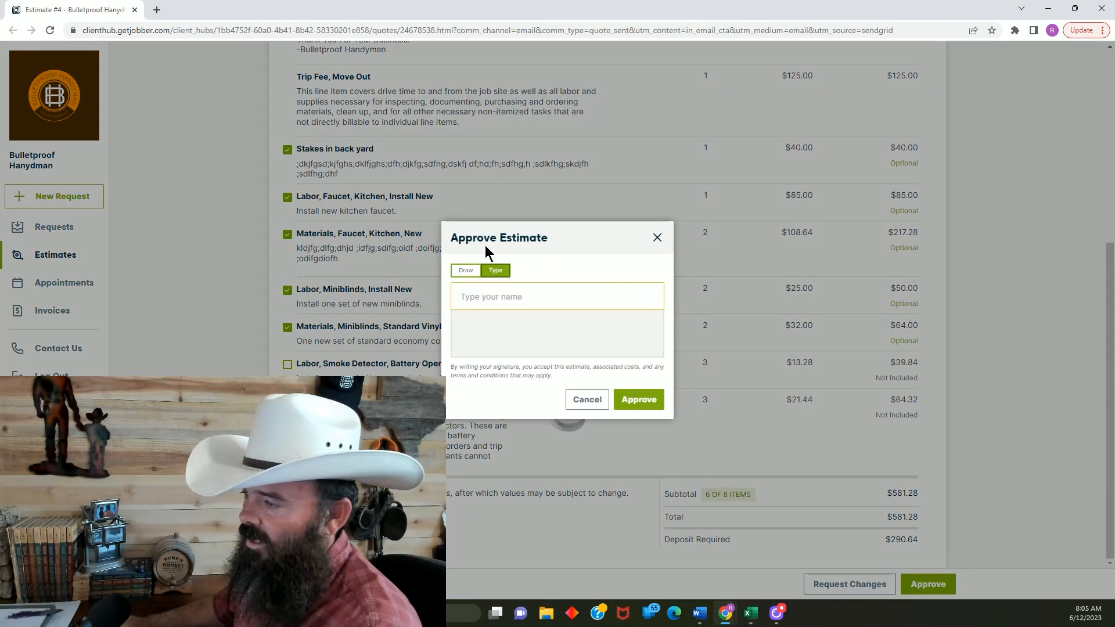
click(467, 270)
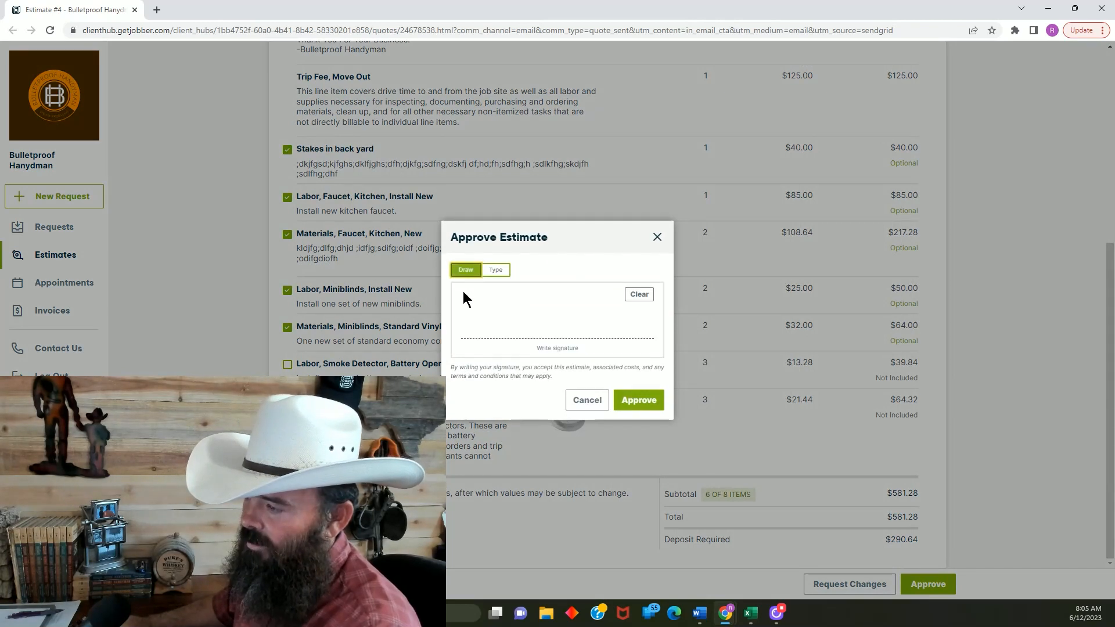
drag(470, 321, 638, 334)
click(643, 401)
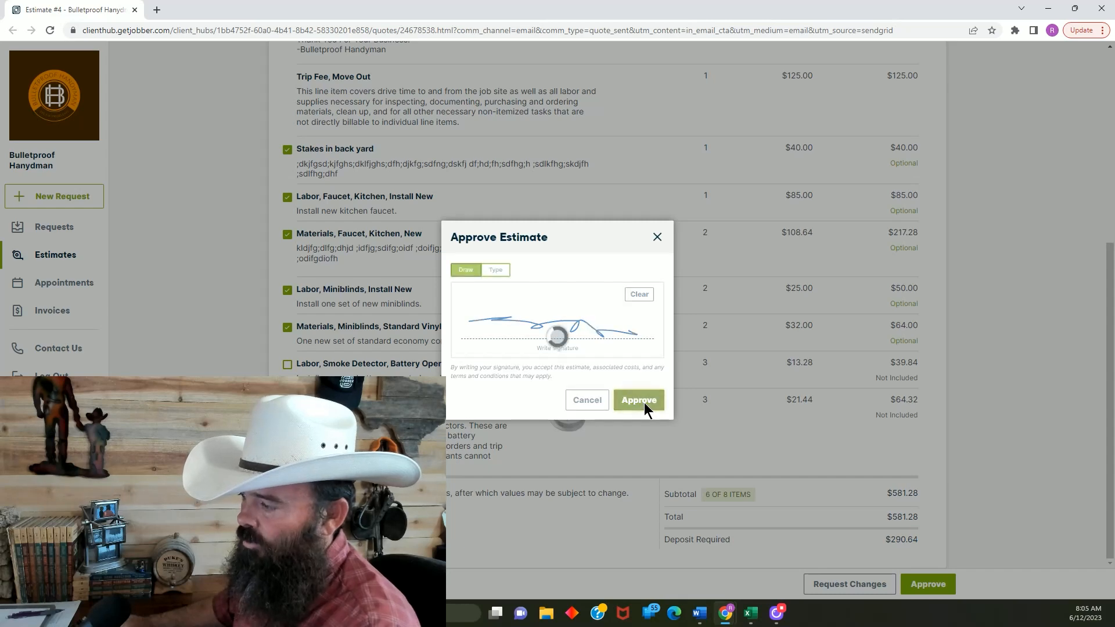
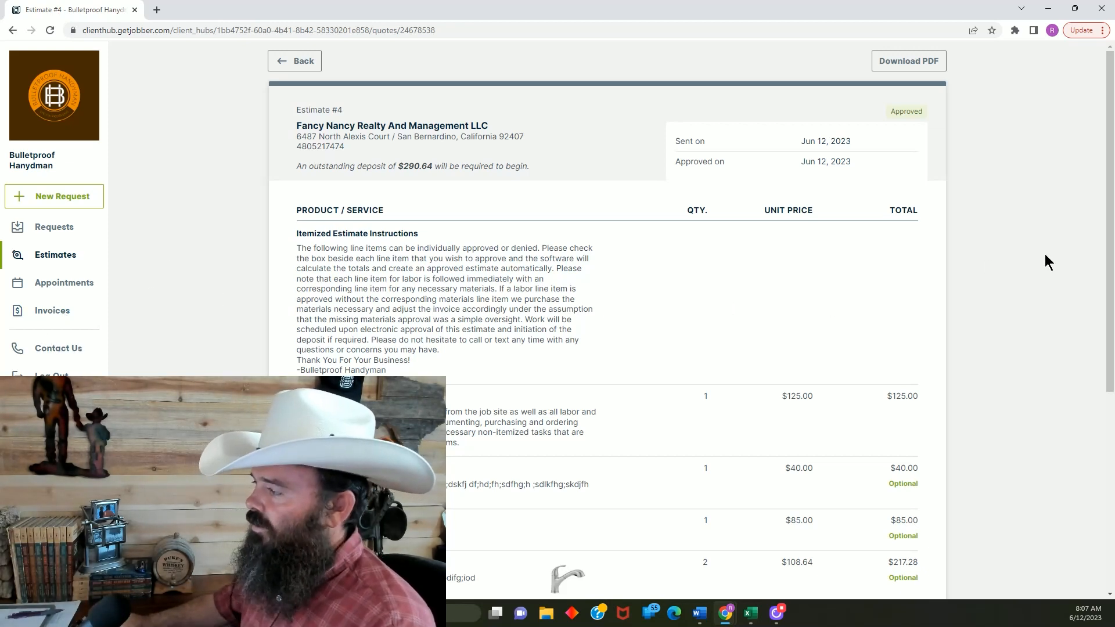
Review the approved Estimate #4 from its header and instructions through the line items to the signature, total and required deposit
scroll(1040, 258, down, 5)
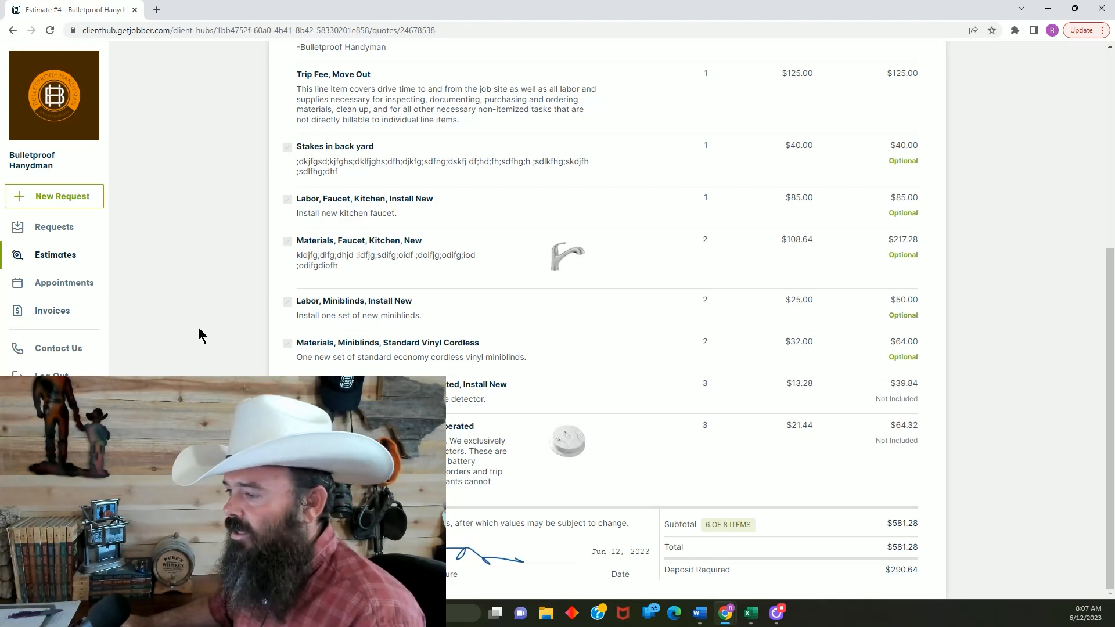
scroll(1009, 367, up, 5)
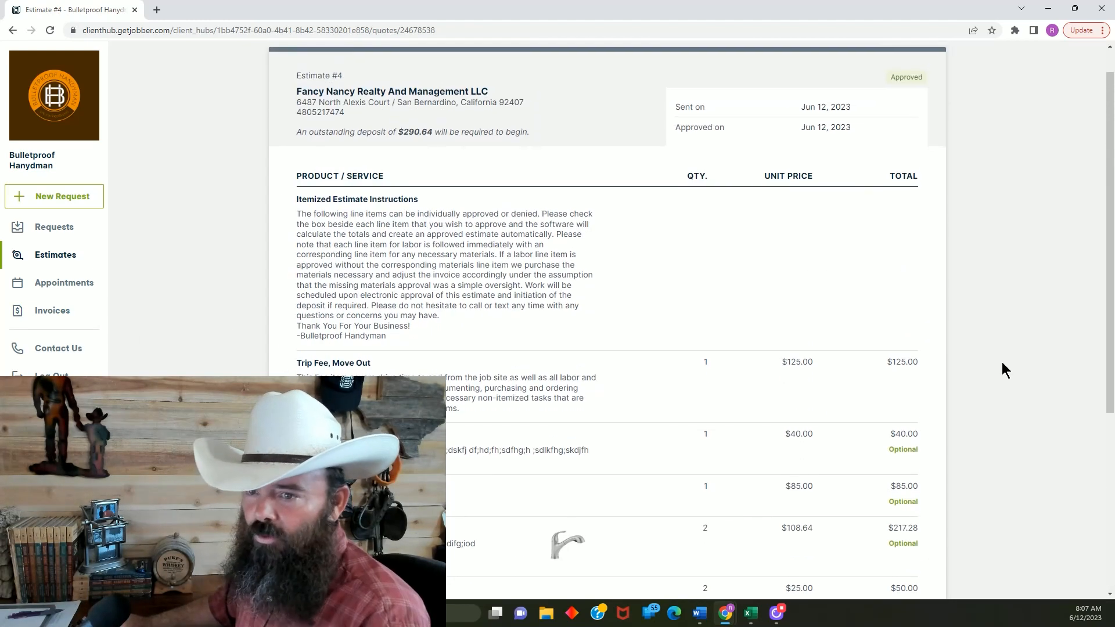
scroll(1001, 362, down, 5)
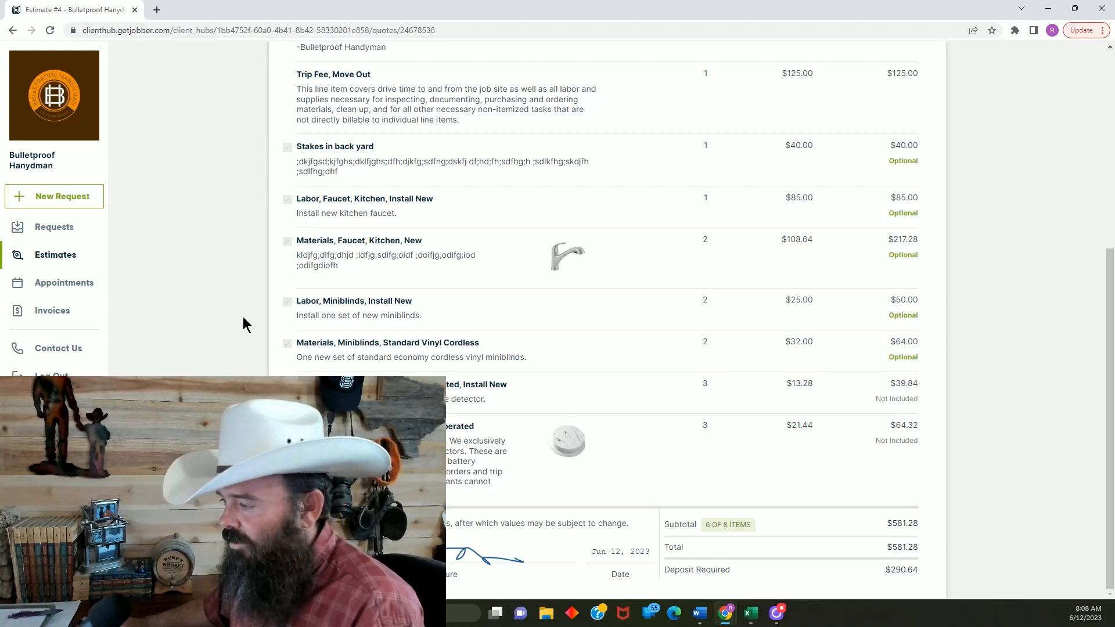
scroll(221, 340, up, 5)
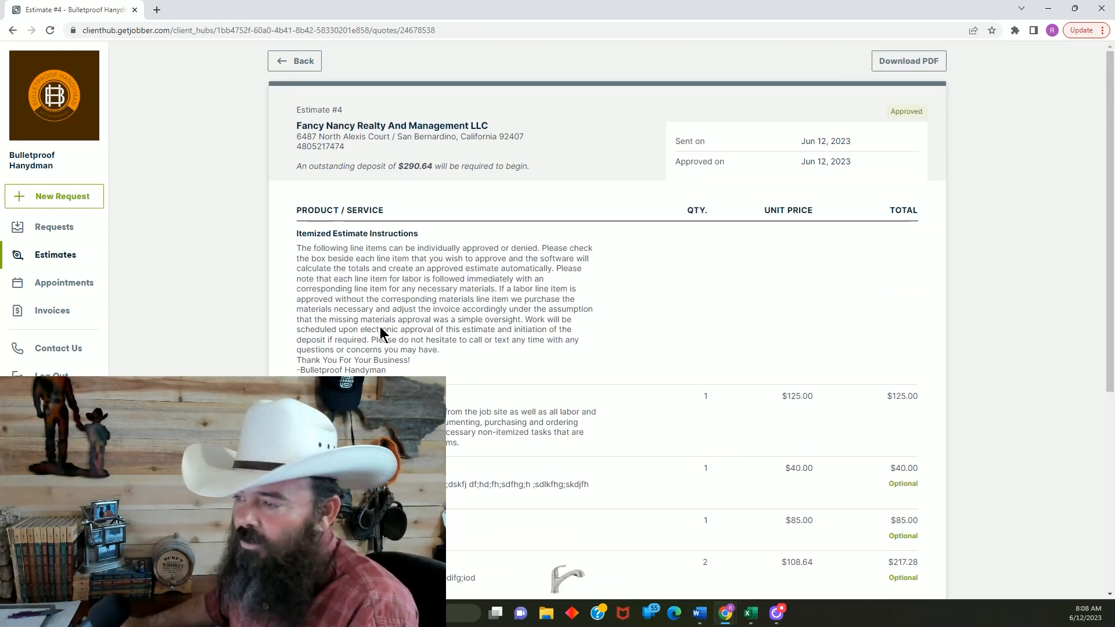
scroll(172, 285, down, 4)
scroll(172, 278, down, 2)
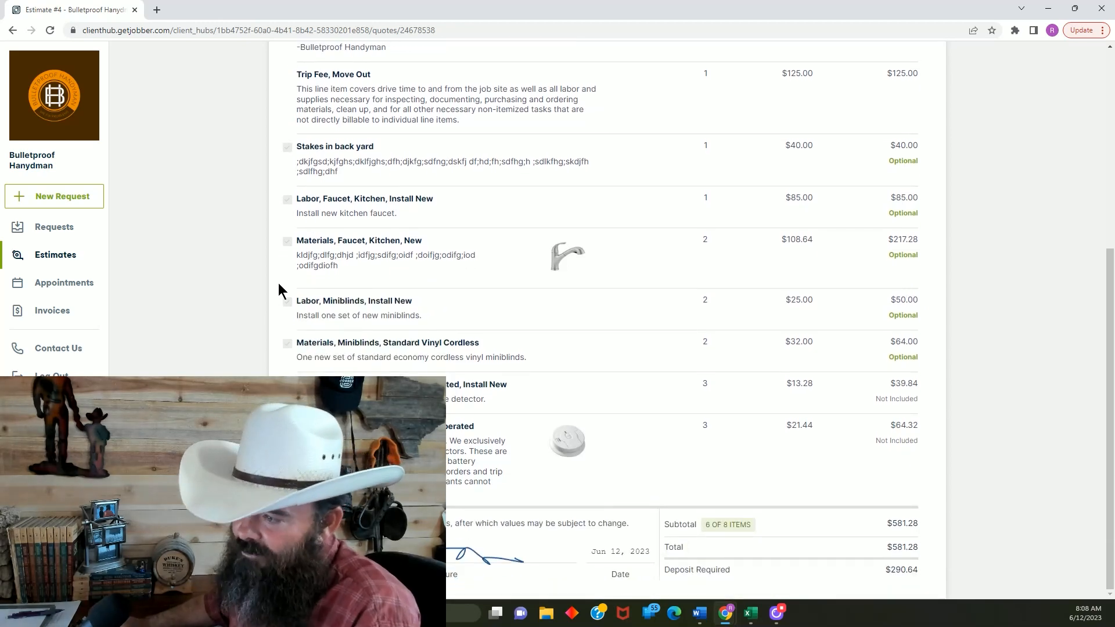